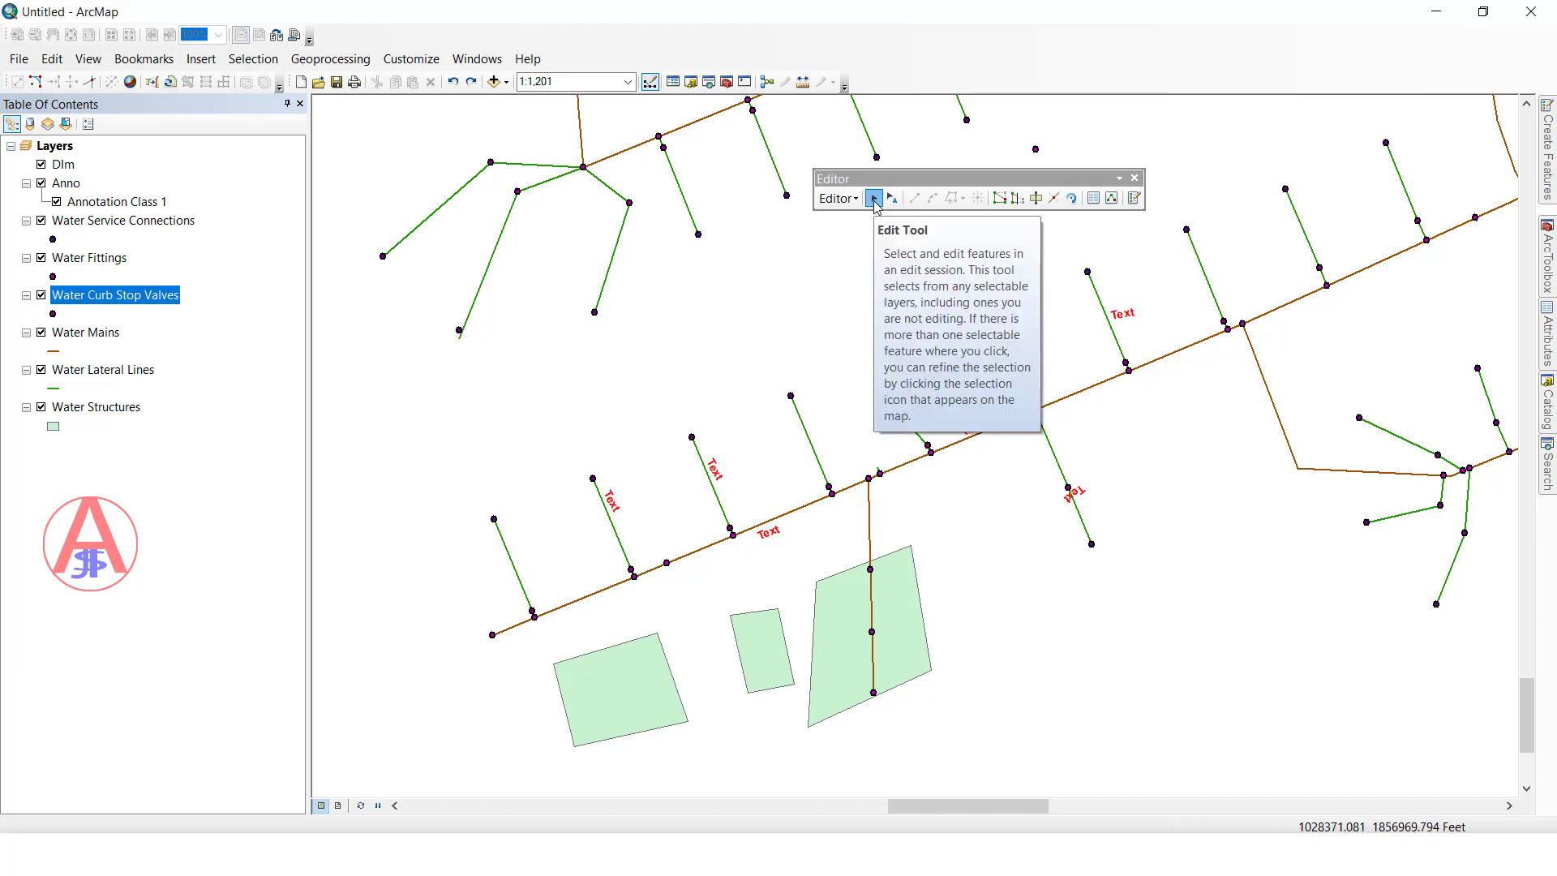
Select the neighbouring lateral lines above the main with the Edit tool and clear the selection again
{"action": "left_click", "coordinate": [874, 199]}
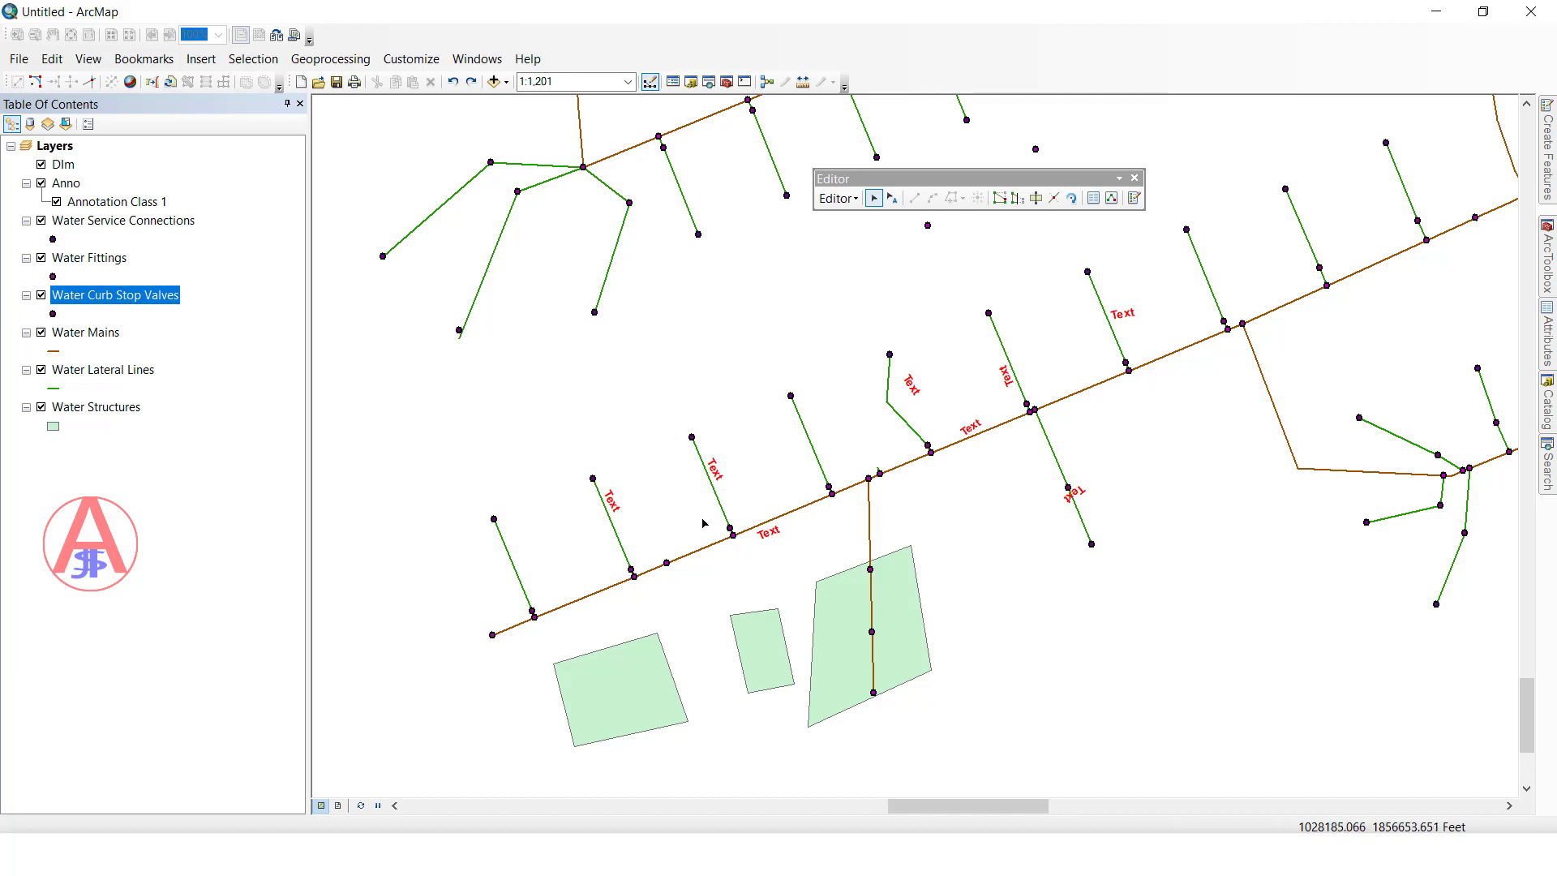
{"action": "left_click_drag", "start_coordinate": [790, 434], "coordinate": [862, 415]}
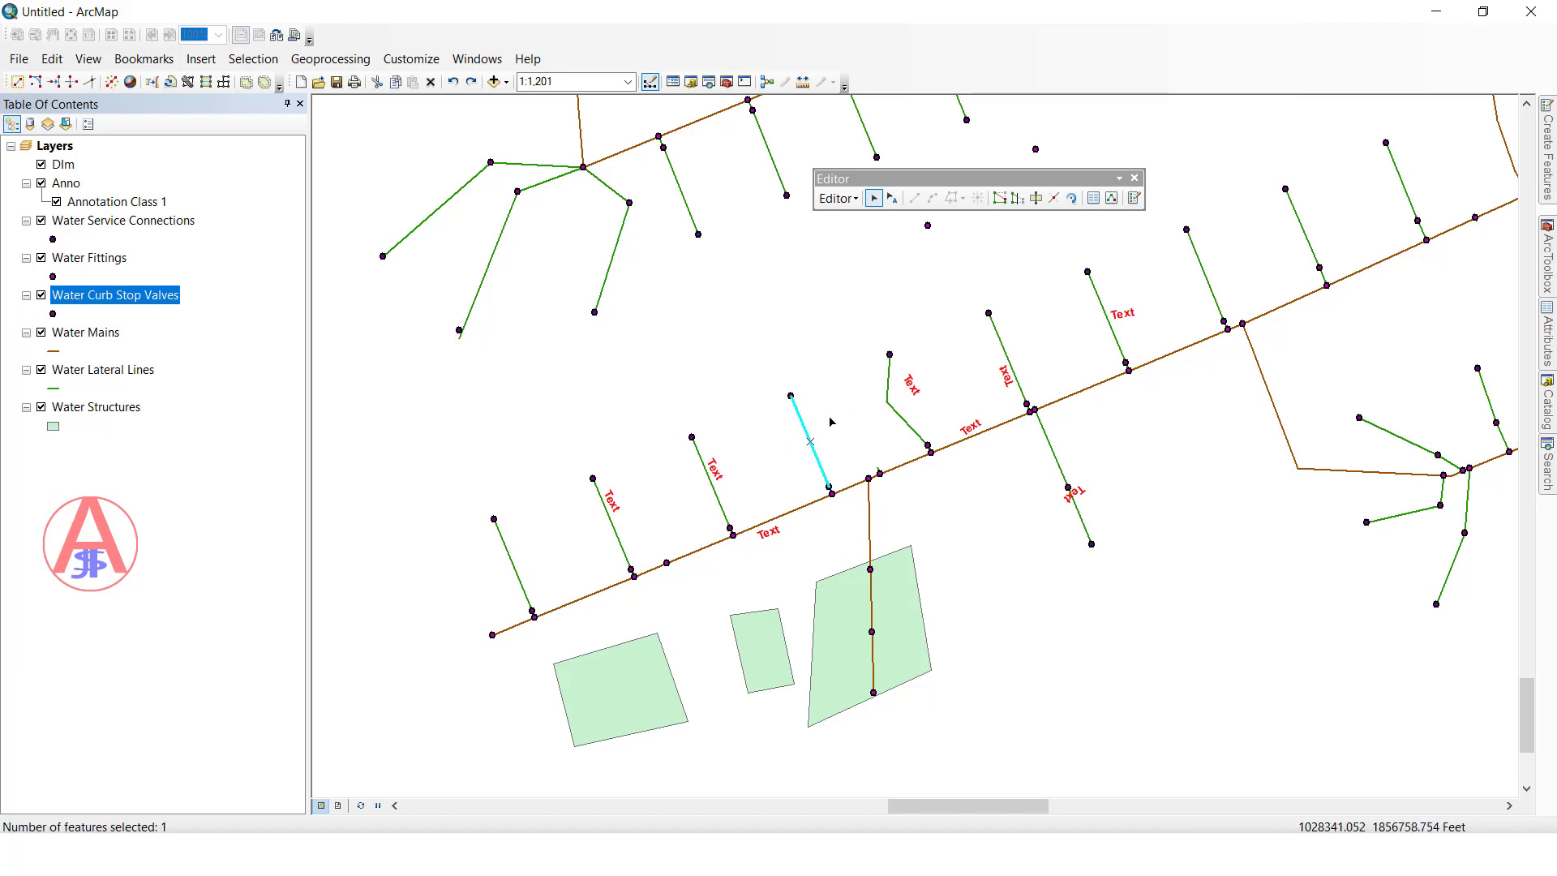
{"action": "left_click_drag", "start_coordinate": [720, 411], "coordinate": [672, 448]}
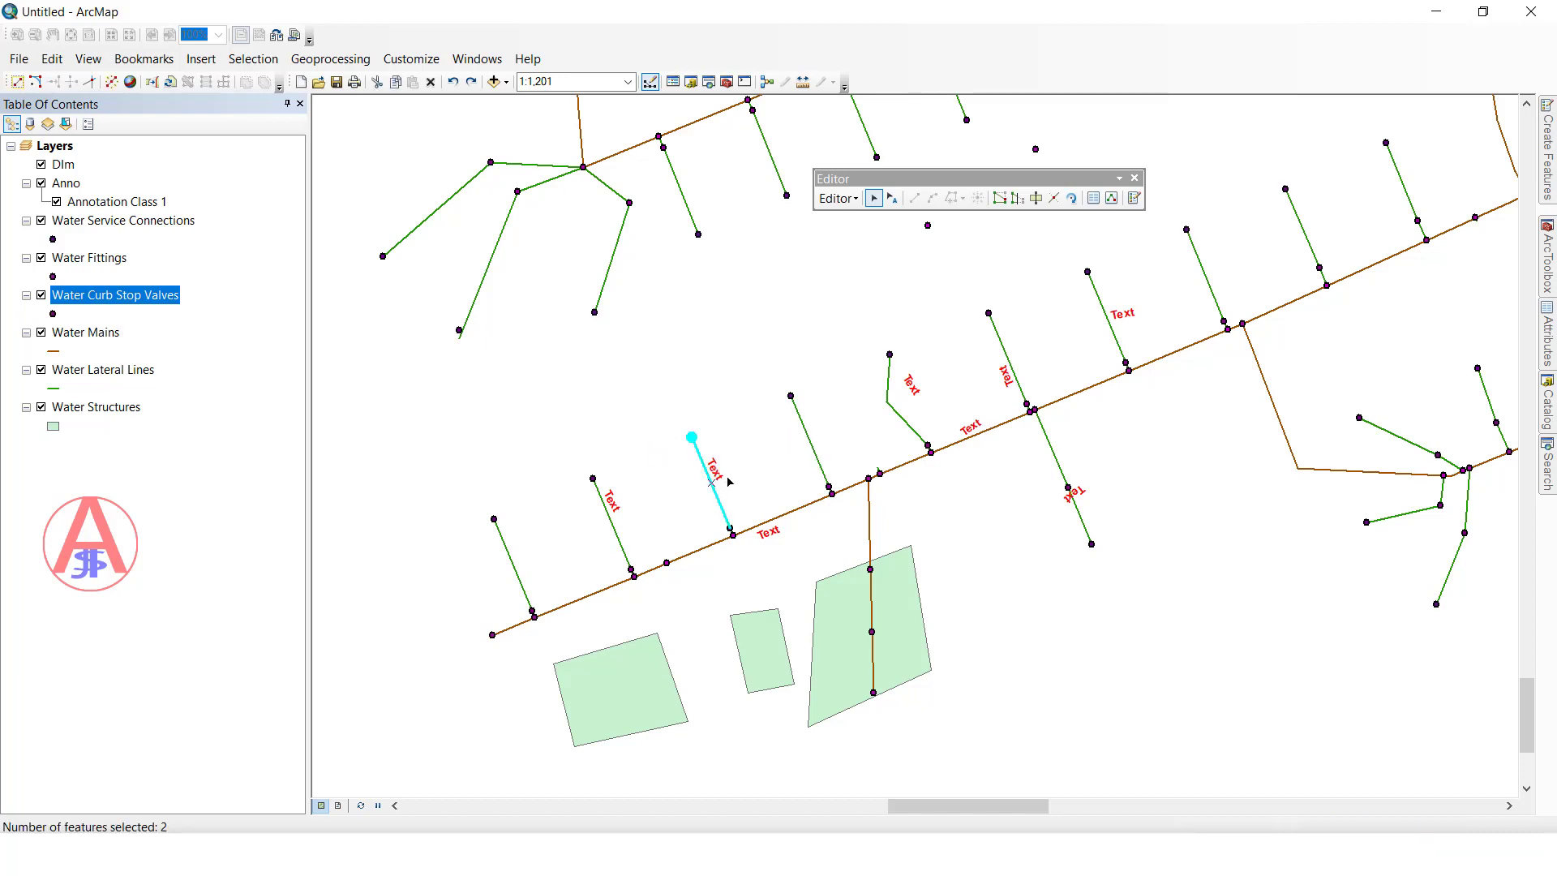
{"action": "left_click", "coordinate": [713, 469]}
{"action": "left_click", "coordinate": [809, 441]}
{"action": "left_click", "coordinate": [840, 423]}
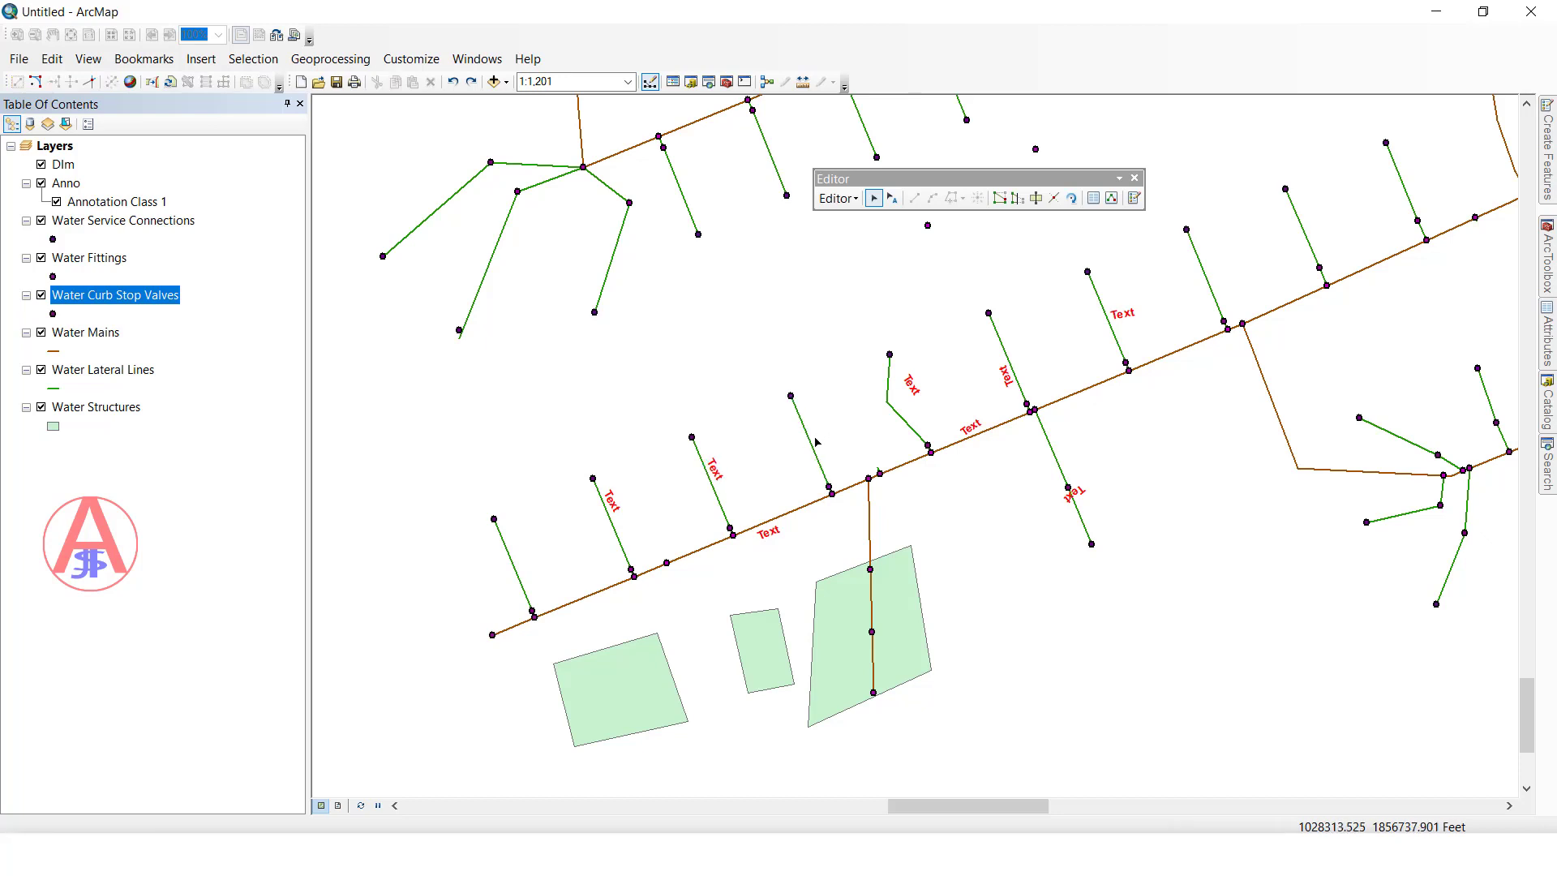
Edit the vertices of the unlabelled lateral line above the large water structure and add a vertex near its midpoint
{"action": "double_click", "coordinate": [809, 434]}
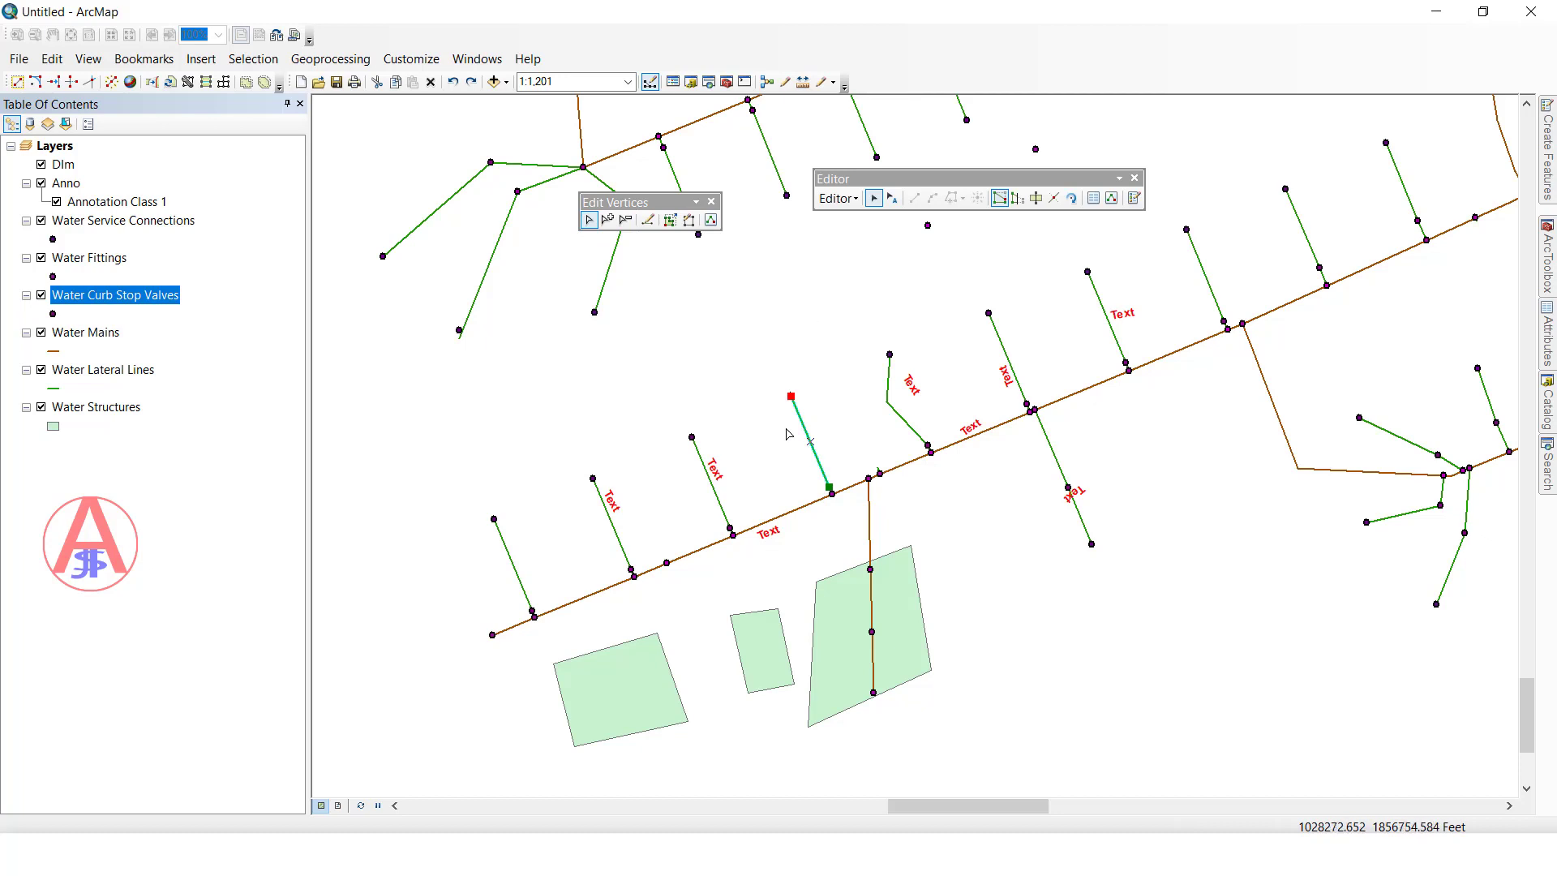
{"action": "left_click", "coordinate": [607, 220]}
{"action": "left_click", "coordinate": [808, 434]}
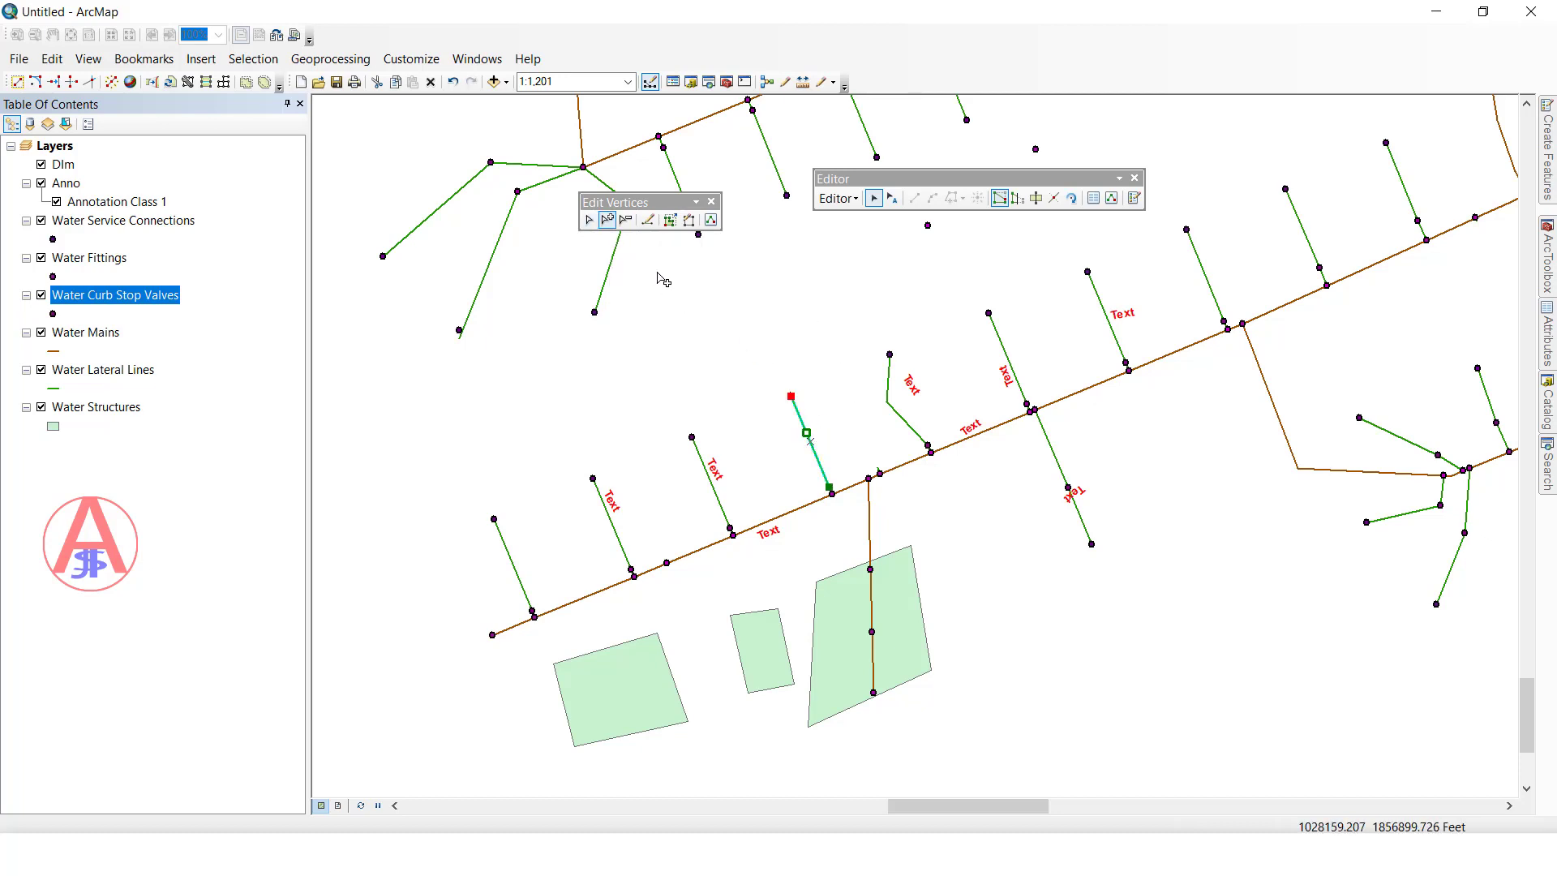
Delete the added vertex from the middle of the lateral line and finish editing its vertices
{"action": "left_click", "coordinate": [625, 219]}
{"action": "left_click", "coordinate": [806, 432]}
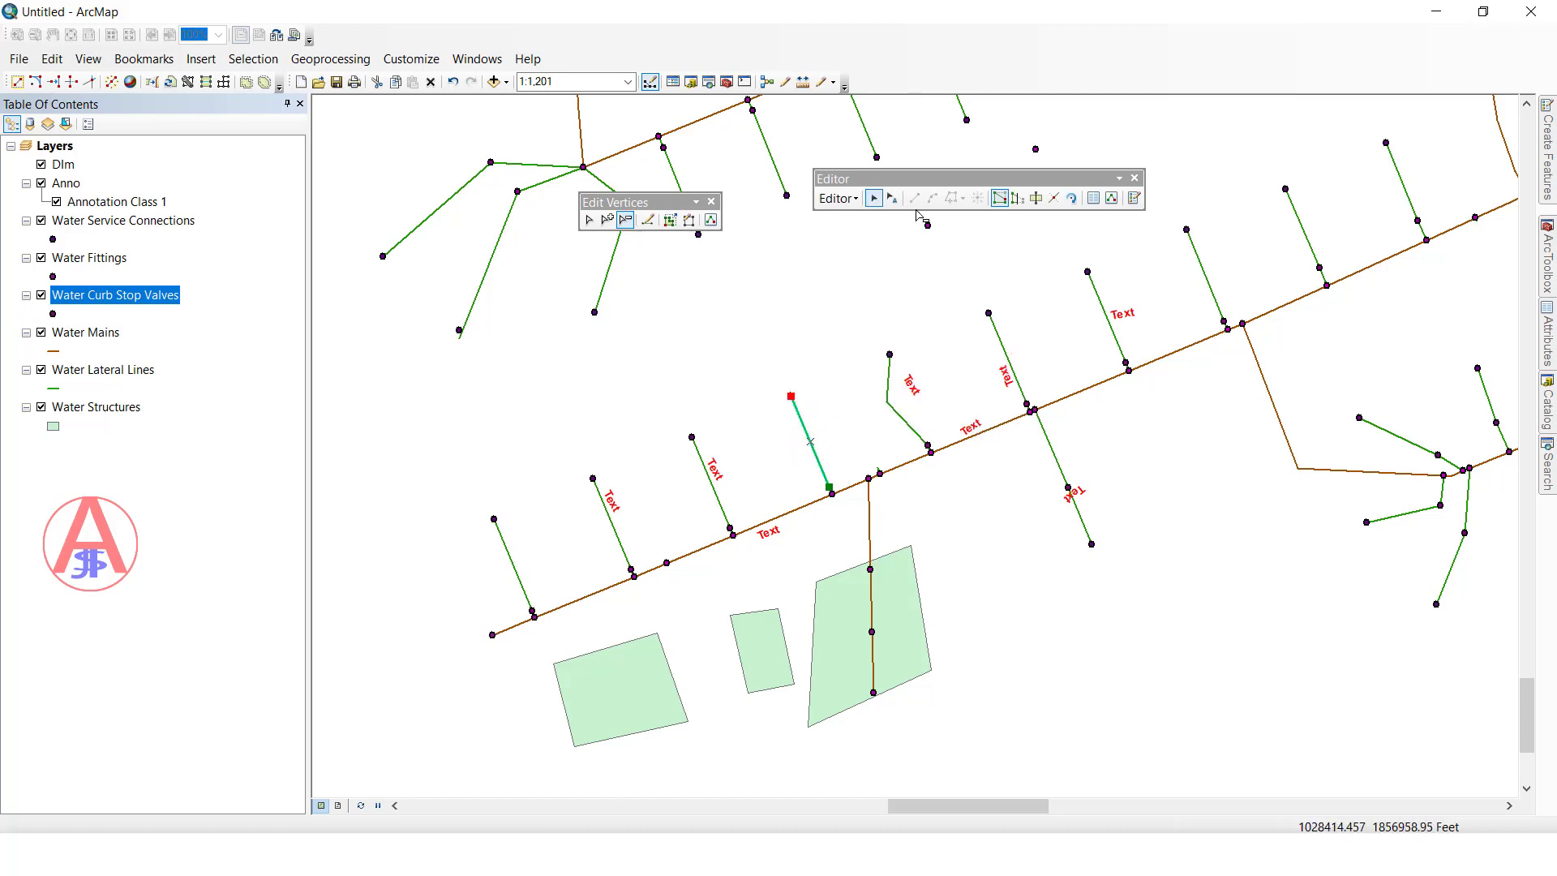
{"action": "key", "text": "d"}
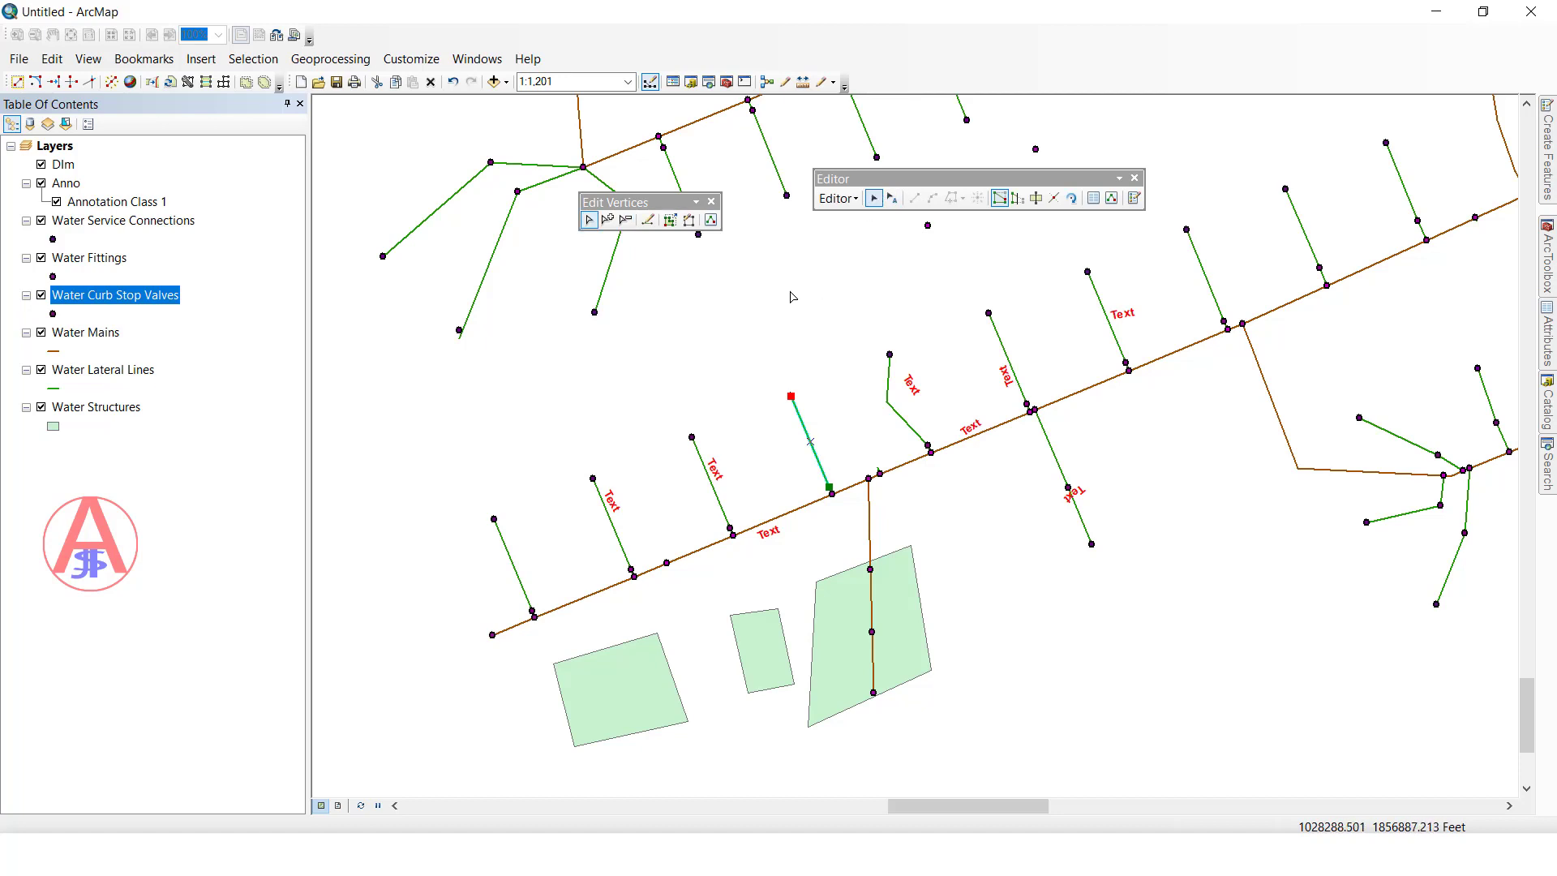
{"action": "left_click", "coordinate": [793, 297]}
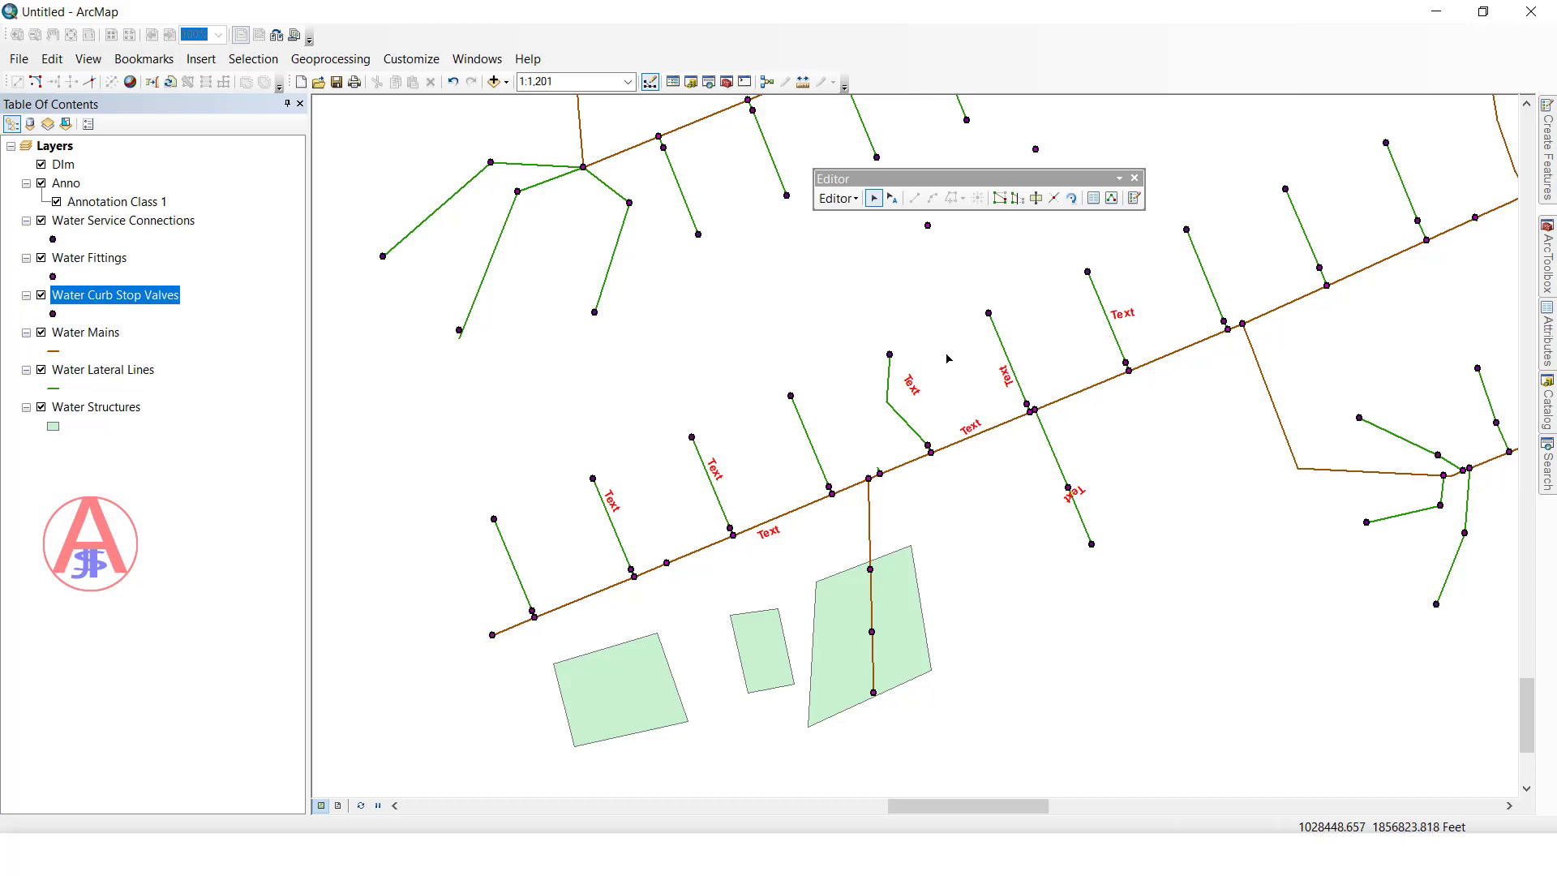
Move the annotation beside the bent lateral line into the open space near the next lateral's annotation, using the Edit Annotation tool
{"action": "left_click", "coordinate": [892, 198]}
{"action": "scroll", "coordinate": [1031, 460], "scroll_direction": "up", "scroll_amount": 3}
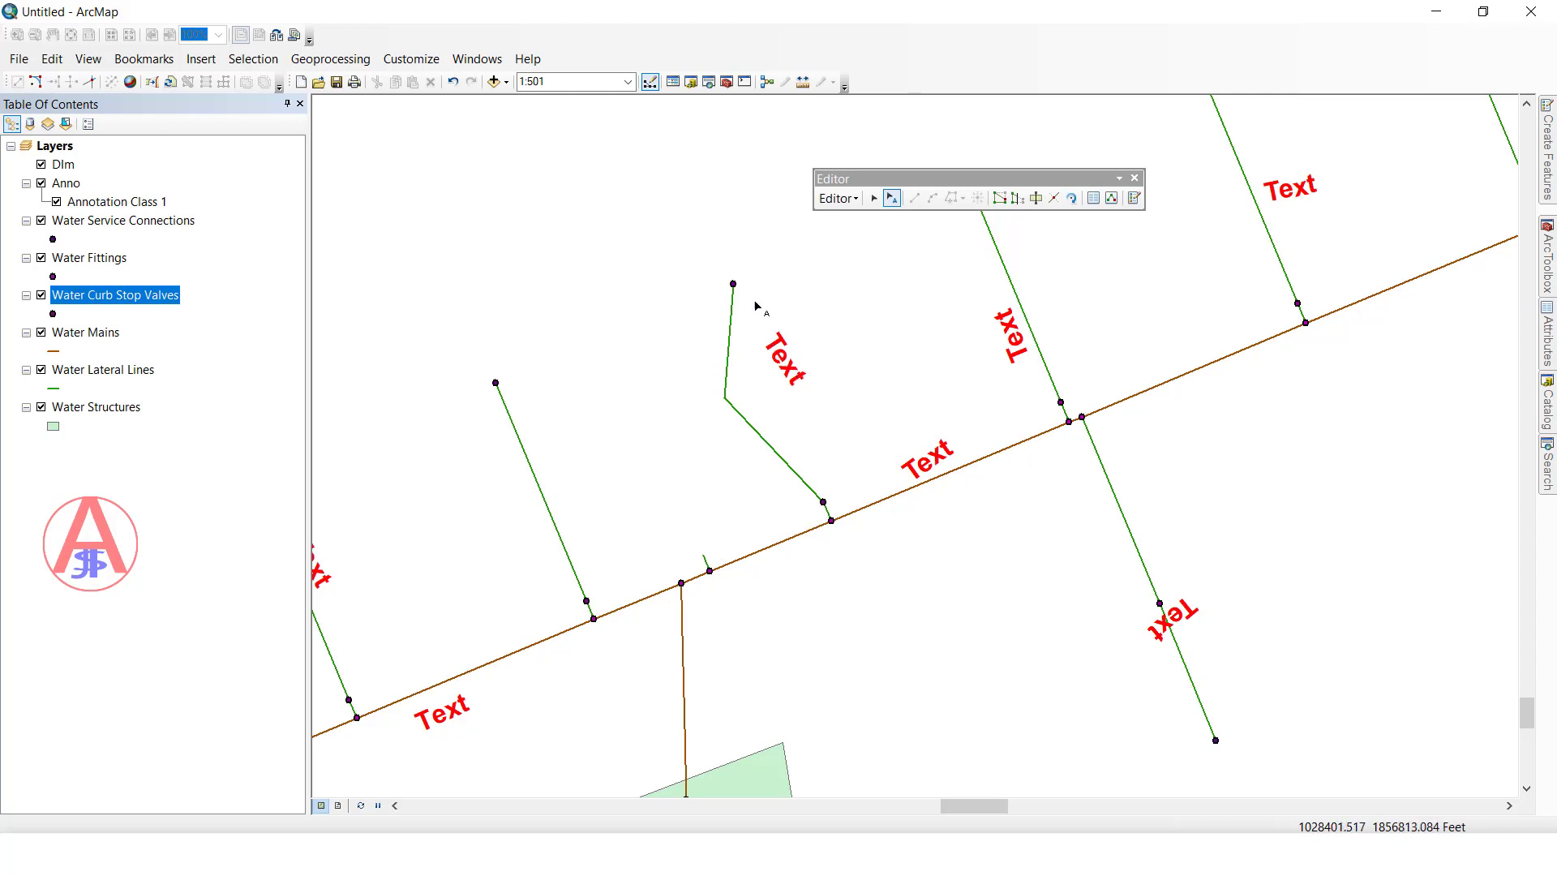
{"action": "left_click", "coordinate": [768, 357]}
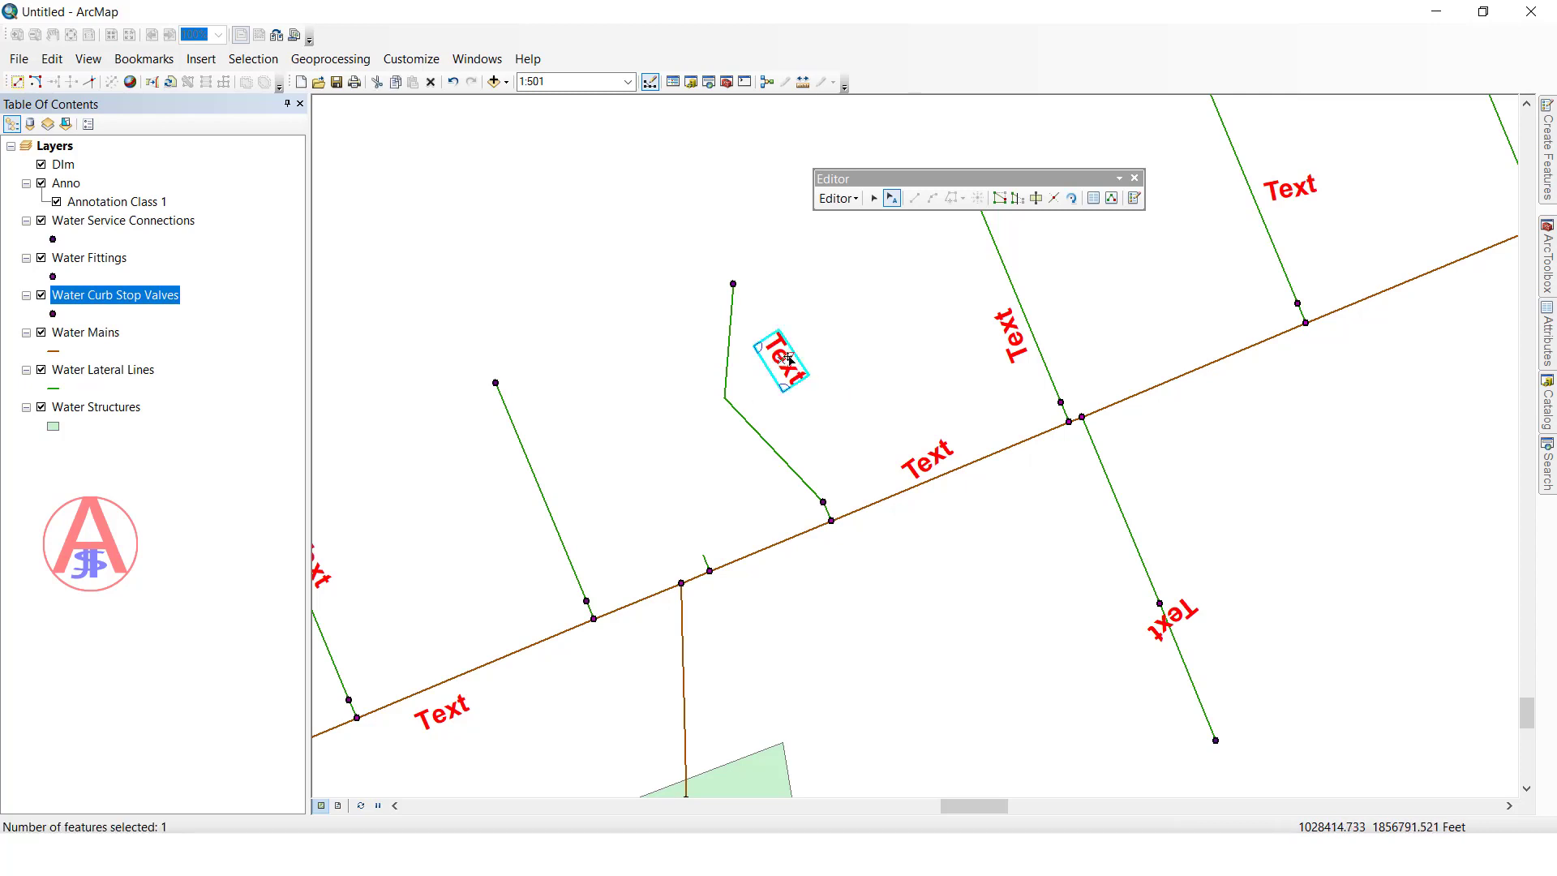
{"action": "left_click_drag", "start_coordinate": [789, 360], "coordinate": [918, 331]}
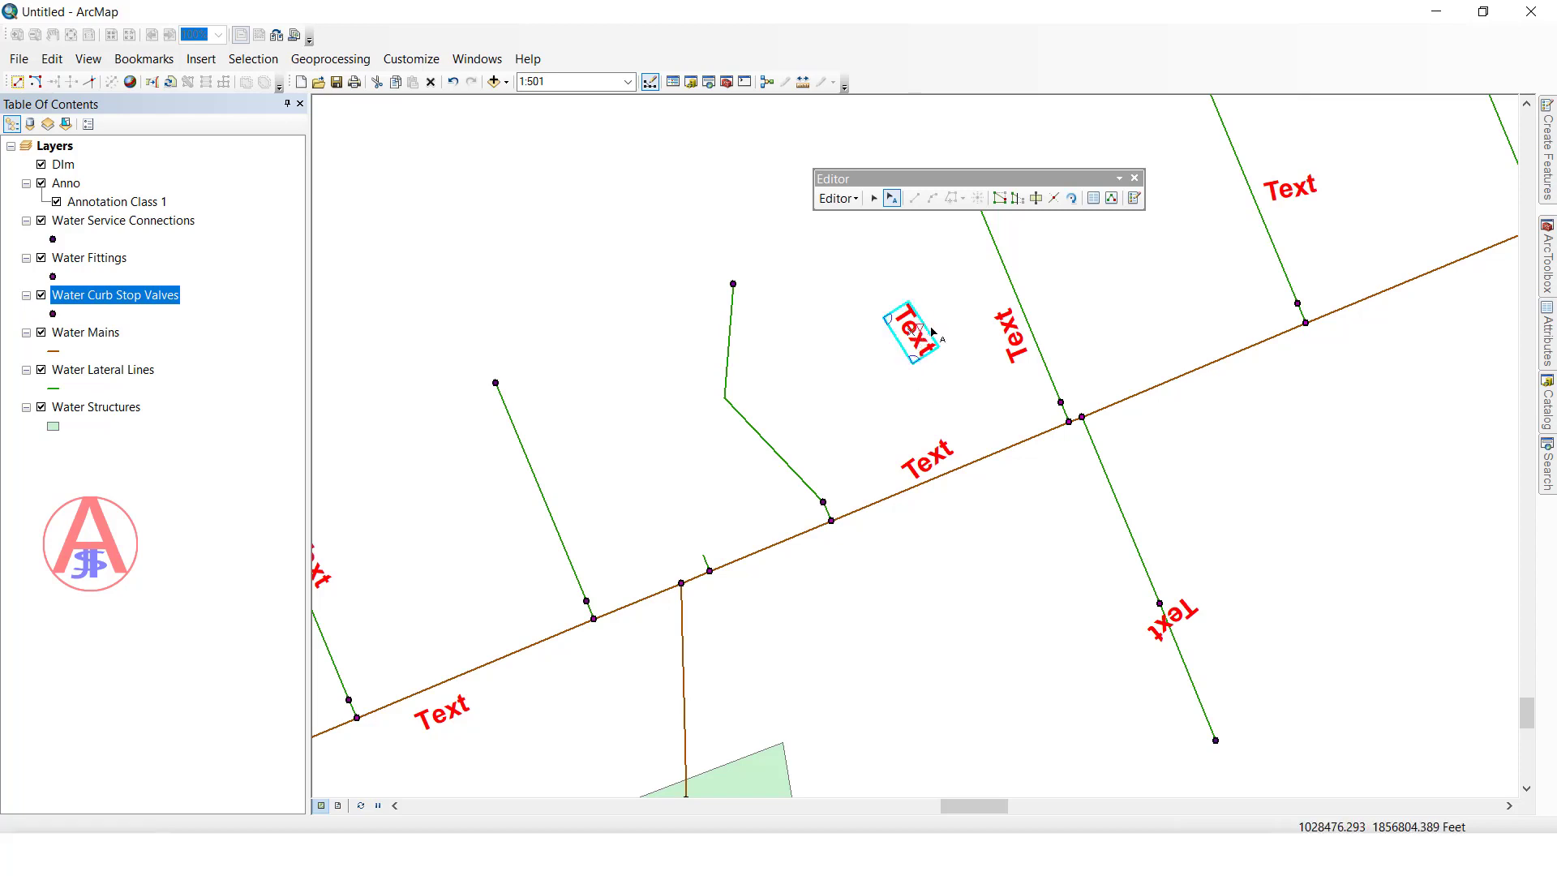
Change the moved annotation's text to "point", apply it and deselect the annotation
{"action": "double_click", "coordinate": [919, 341]}
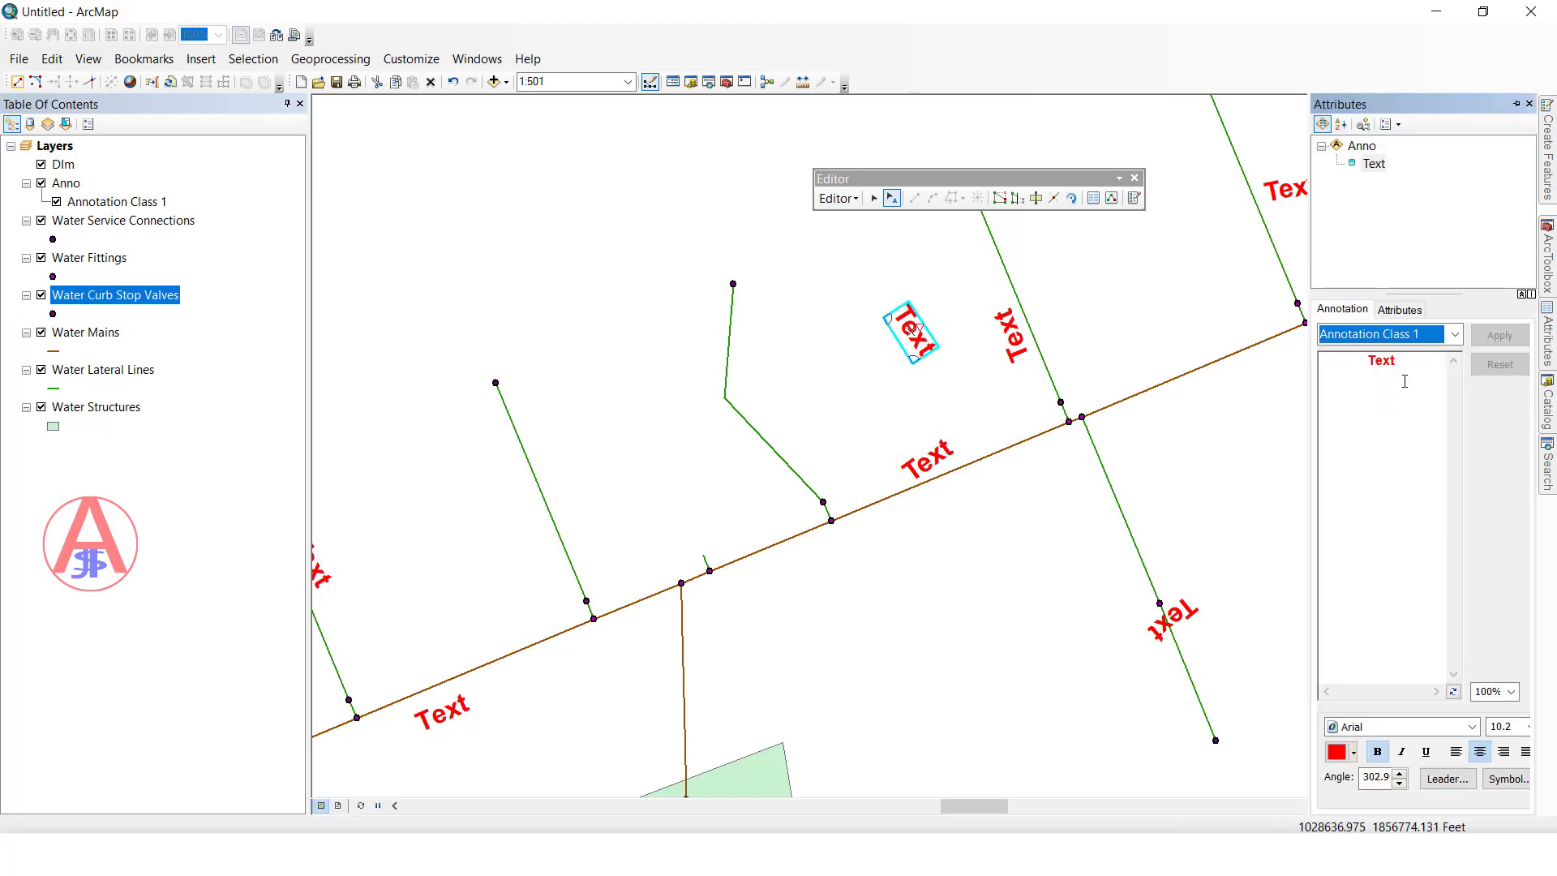
{"action": "left_click_drag", "start_coordinate": [1404, 381], "coordinate": [1337, 363]}
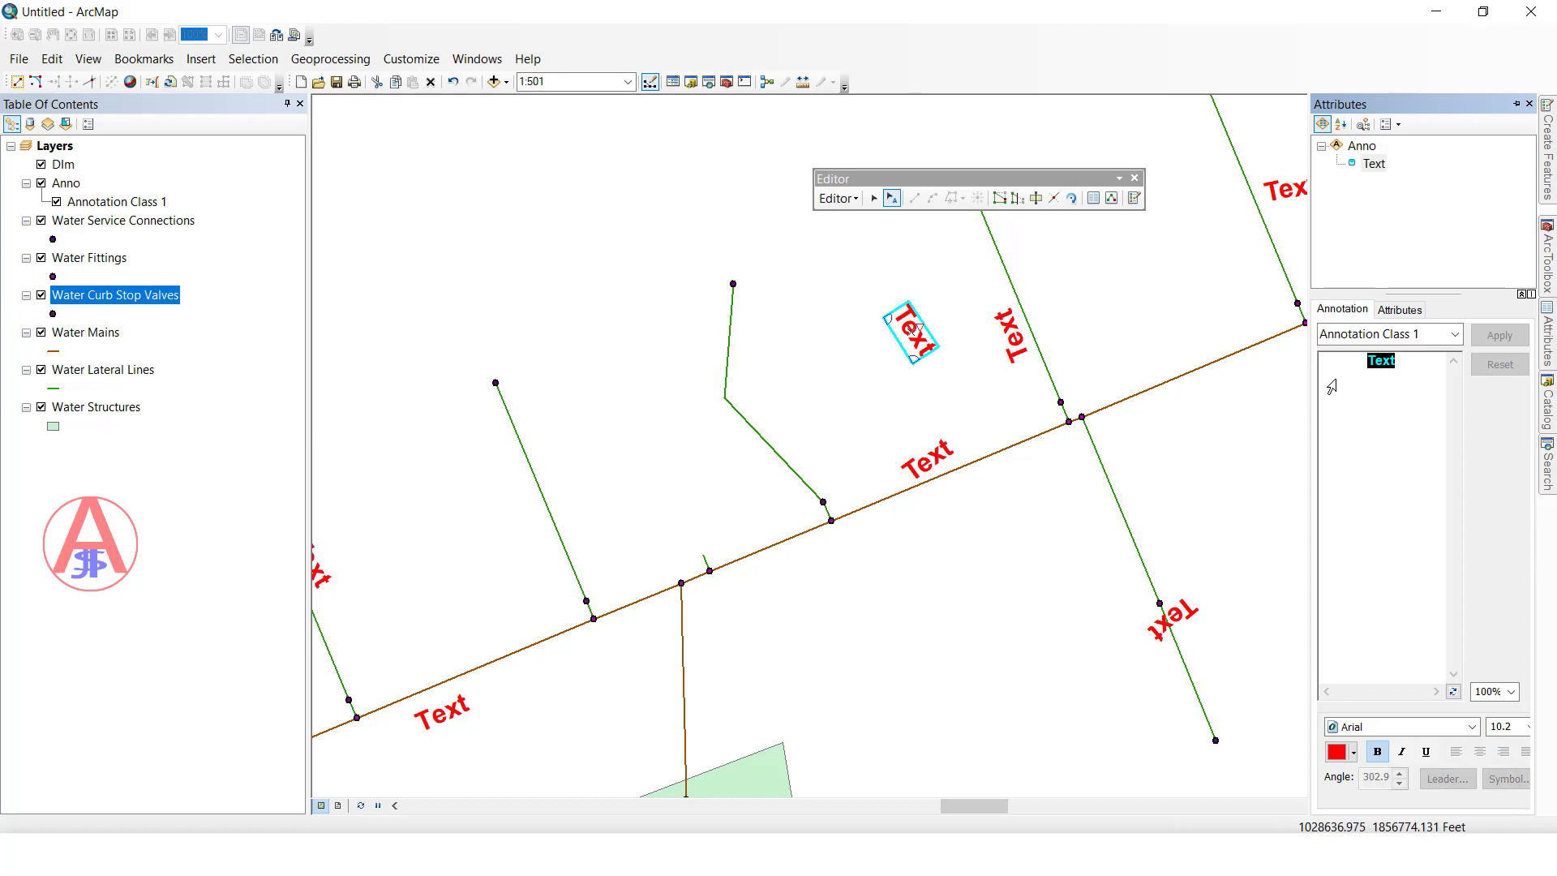
{"action": "type", "text": "point"}
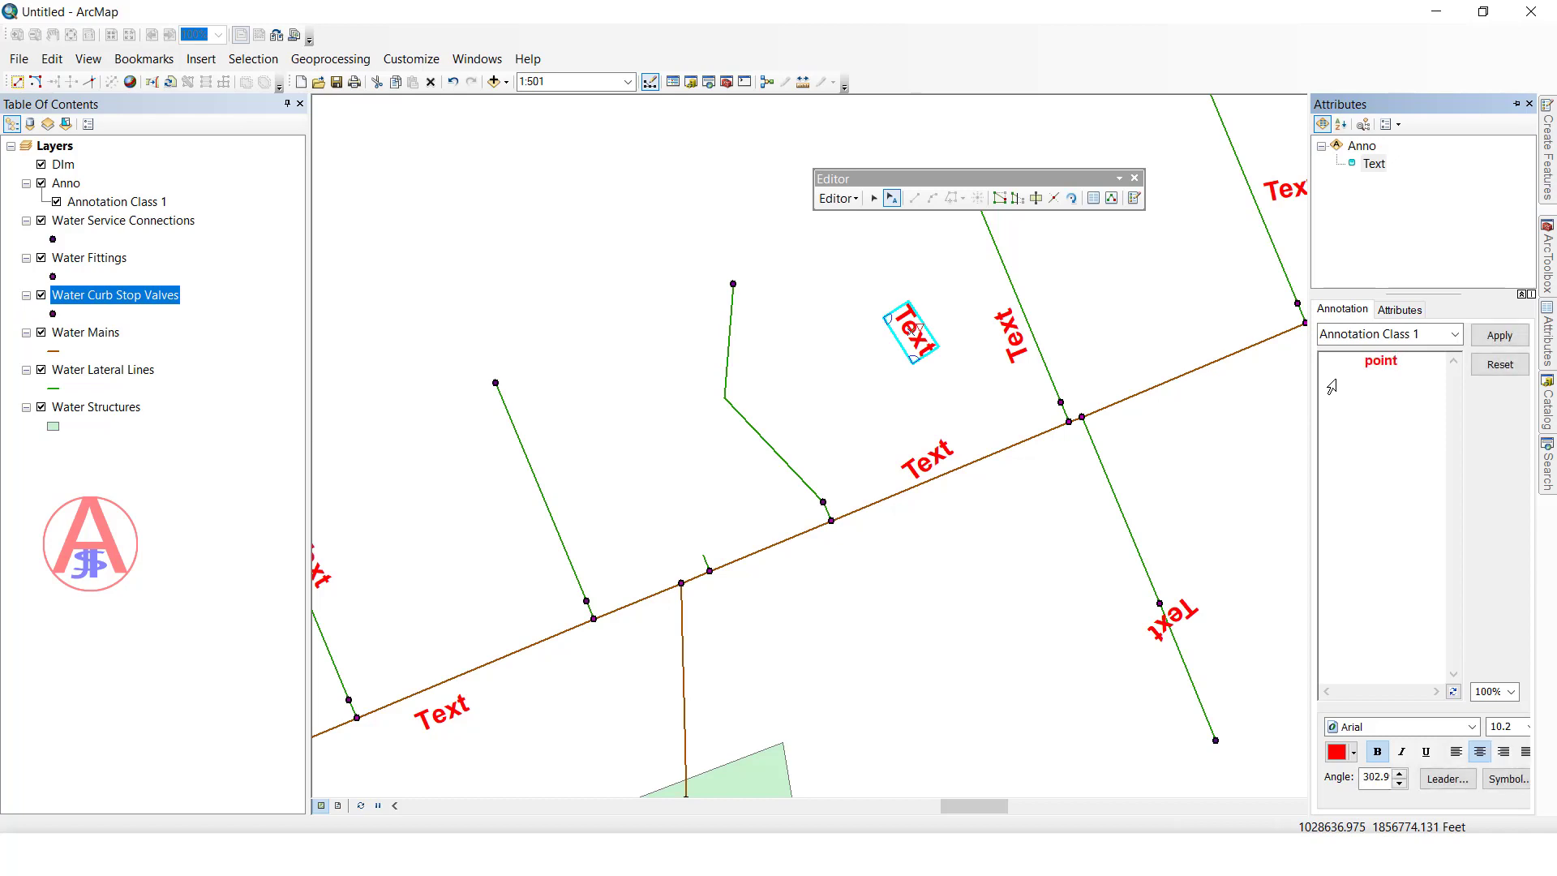
{"action": "left_click", "coordinate": [1500, 335]}
{"action": "left_click", "coordinate": [851, 372]}
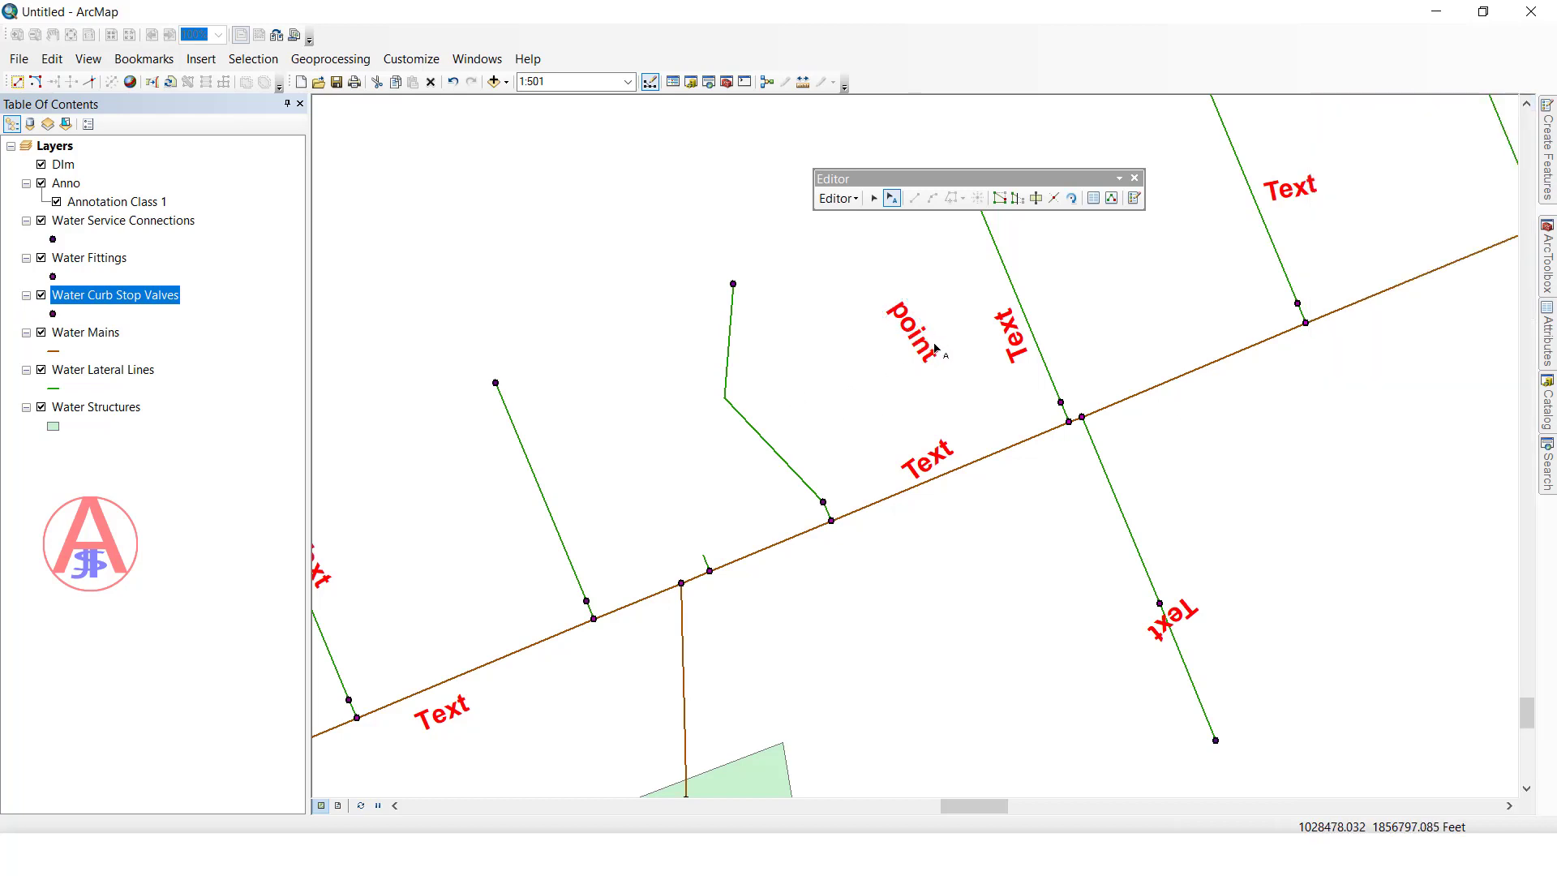
Try to resize the "point" annotation on the map, undo the change and clear the selection
{"action": "mouse_move", "coordinate": [957, 286]}
{"action": "left_mouse_down"}
{"action": "mouse_move", "coordinate": [875, 361]}
{"action": "mouse_move", "coordinate": [866, 347]}
{"action": "left_mouse_up"}
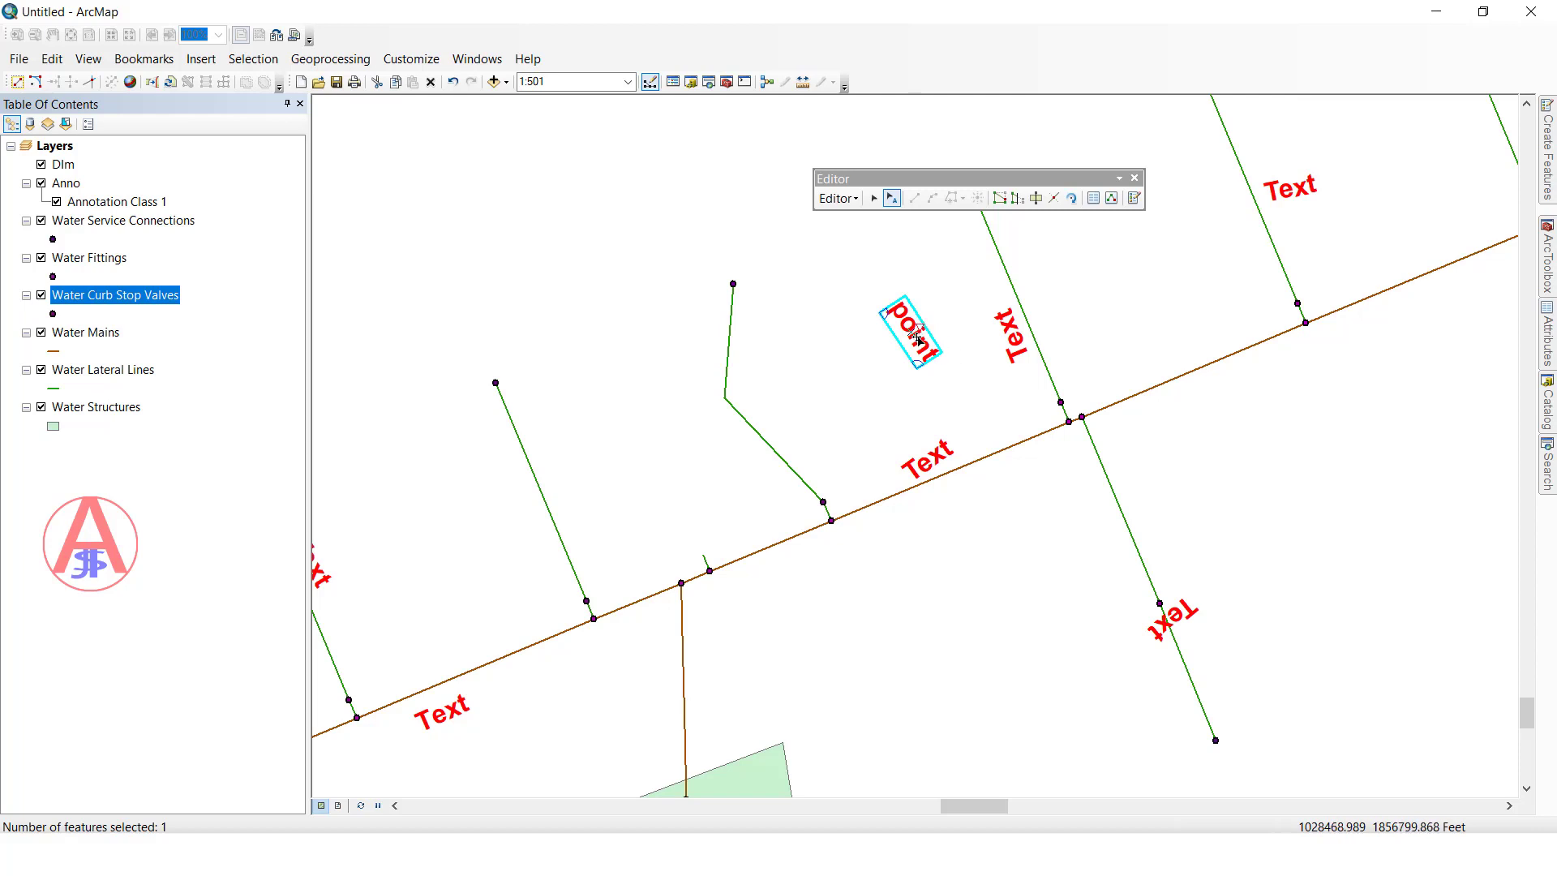
{"action": "left_click_drag", "start_coordinate": [917, 329], "coordinate": [947, 359]}
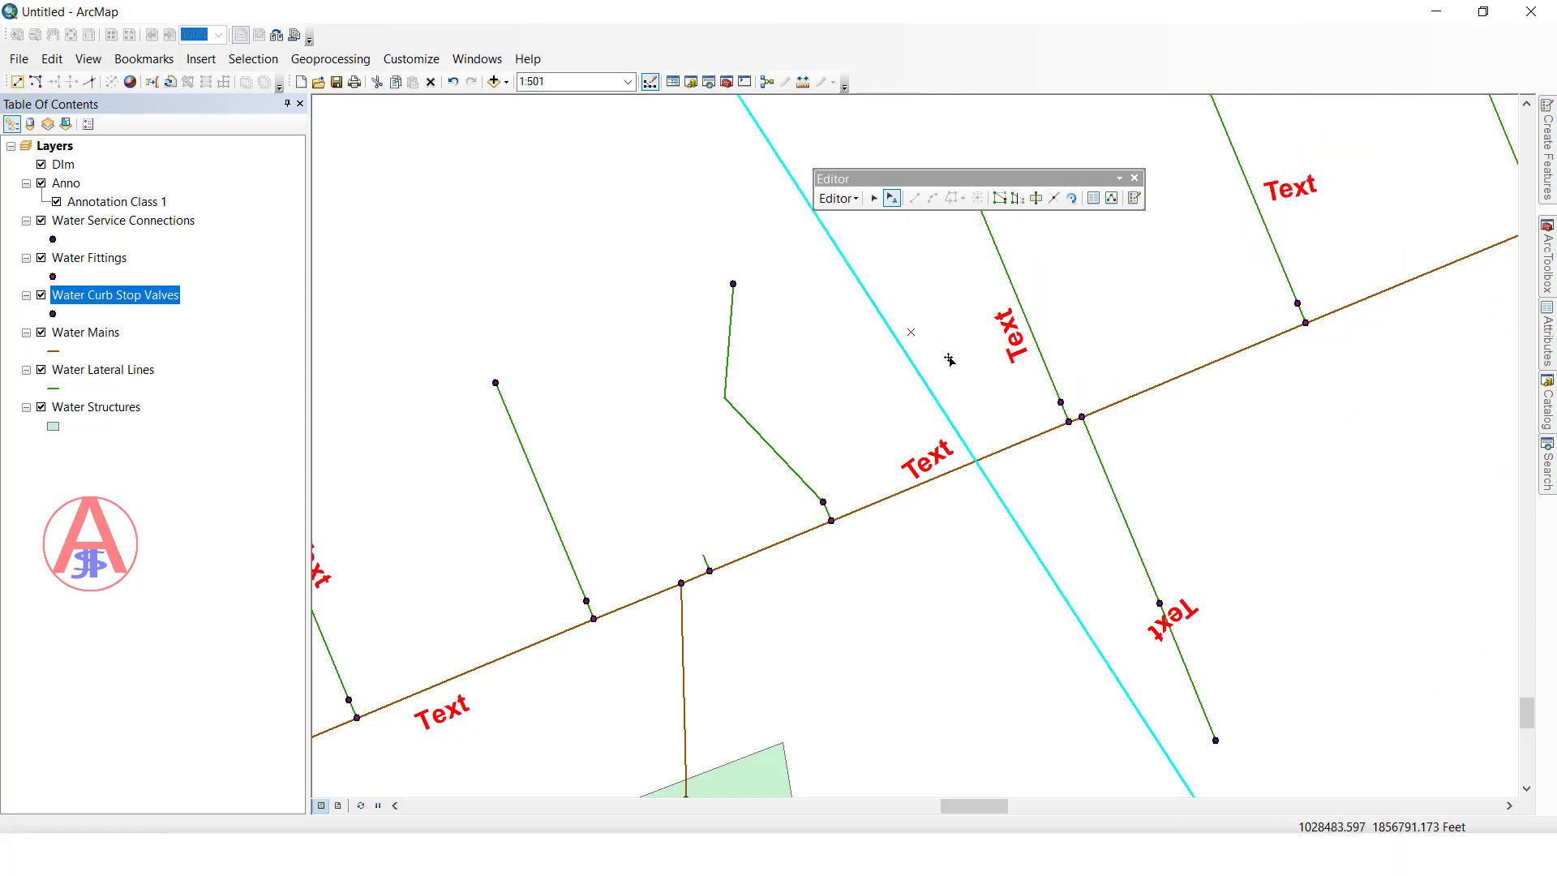
{"action": "key", "text": "ctrl+z"}
{"action": "left_click", "coordinate": [823, 308]}
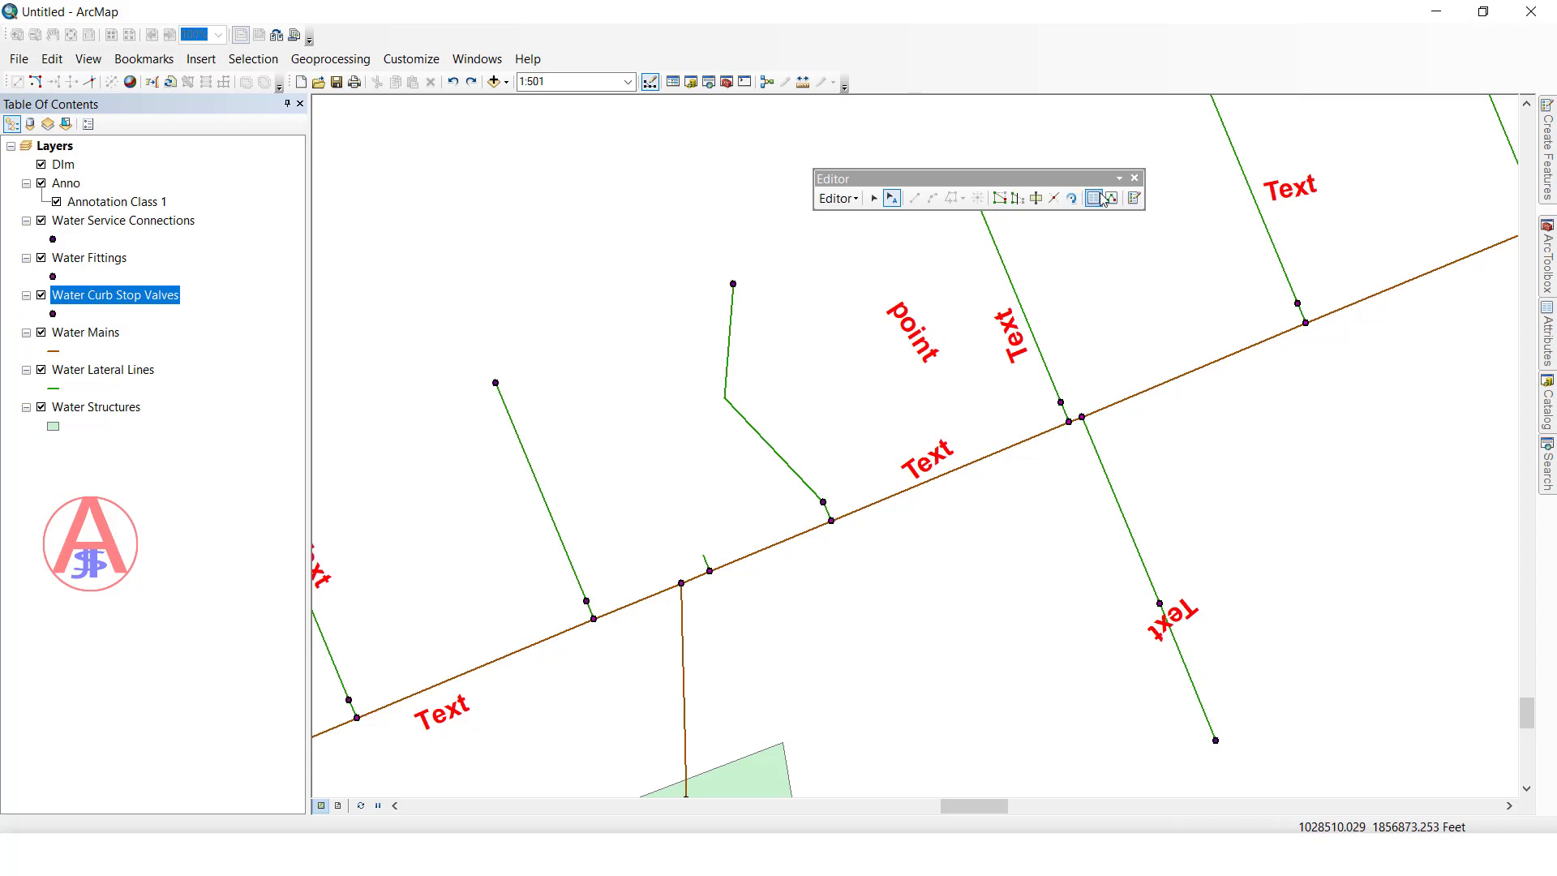
Open the Create Features window, keep it docked permanently and narrow it to leave more room for the map
{"action": "left_click", "coordinate": [1133, 198]}
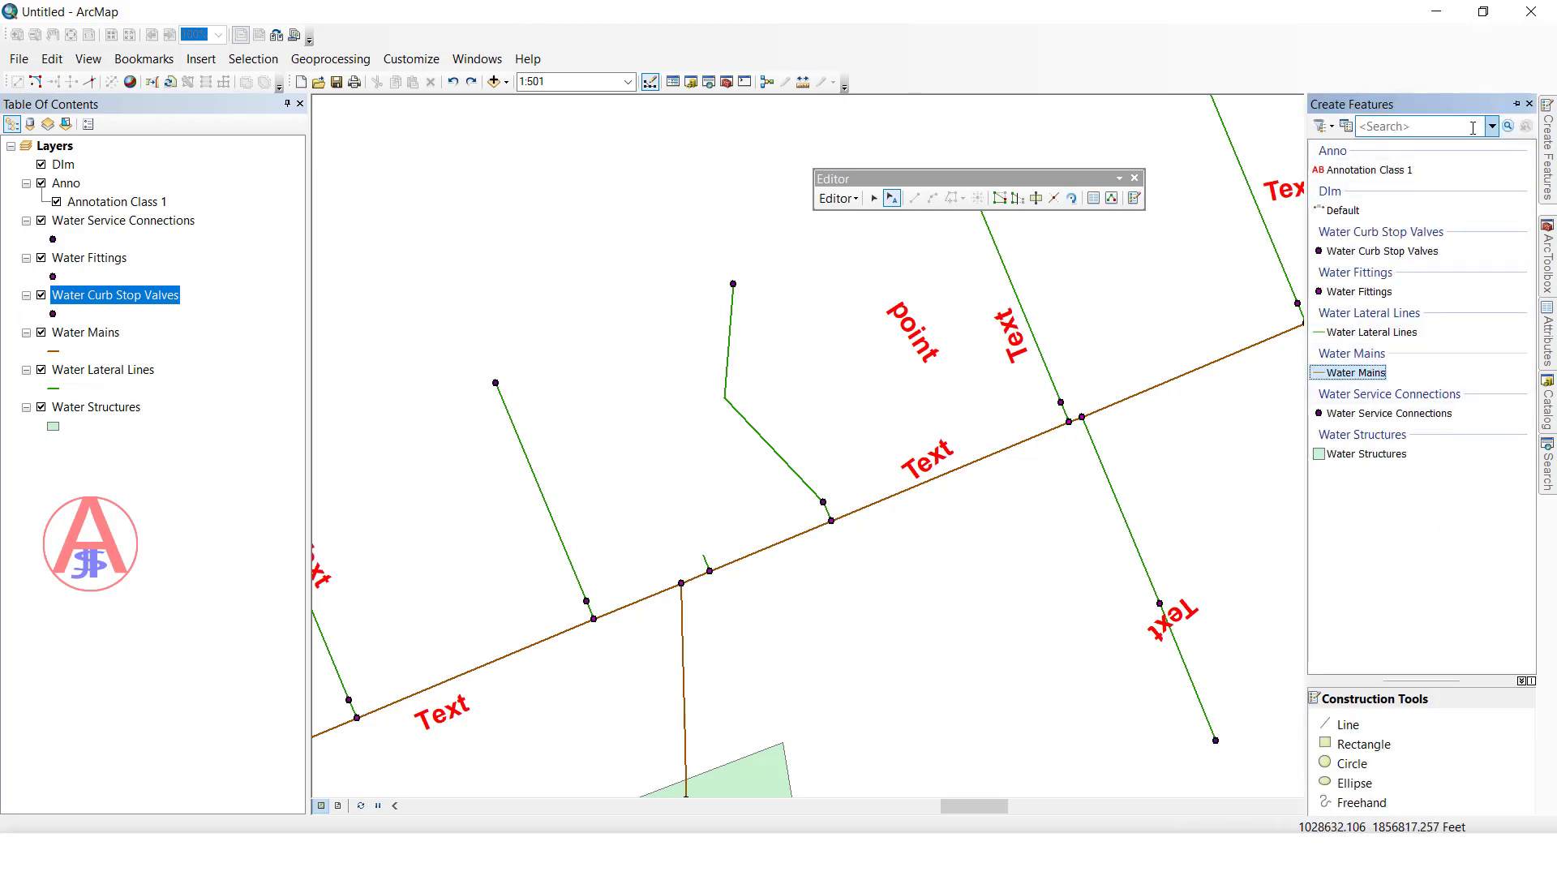
{"action": "left_click", "coordinate": [1517, 105]}
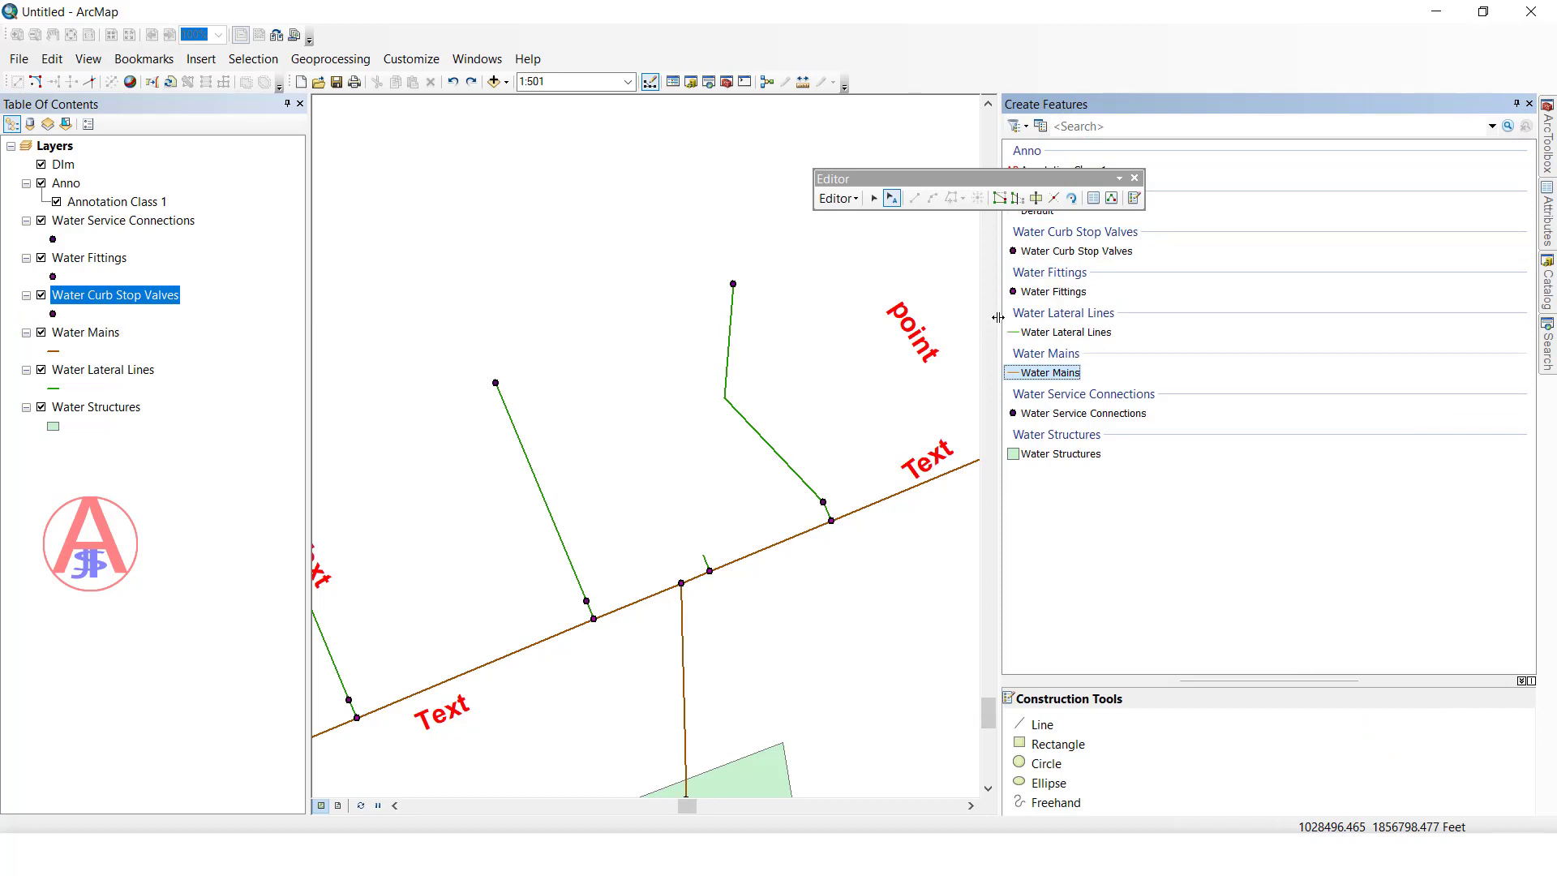
{"action": "left_click_drag", "start_coordinate": [1002, 314], "coordinate": [1376, 317]}
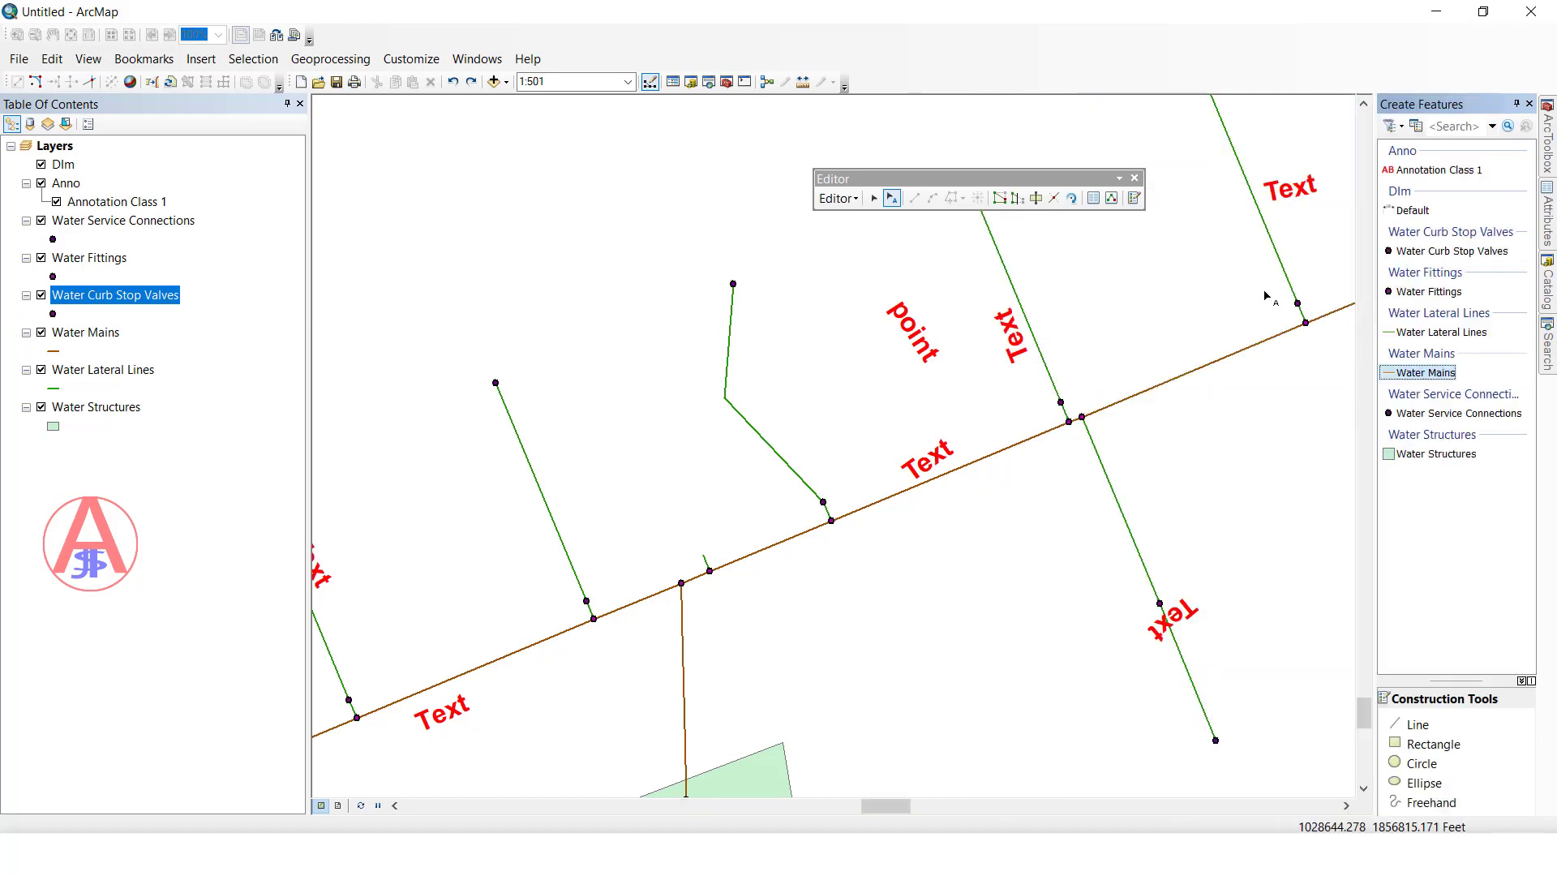
Draw a three-segment Water Mains line below the existing main, ending at the lower endpoint of the lateral line
{"action": "left_click", "coordinate": [1423, 374]}
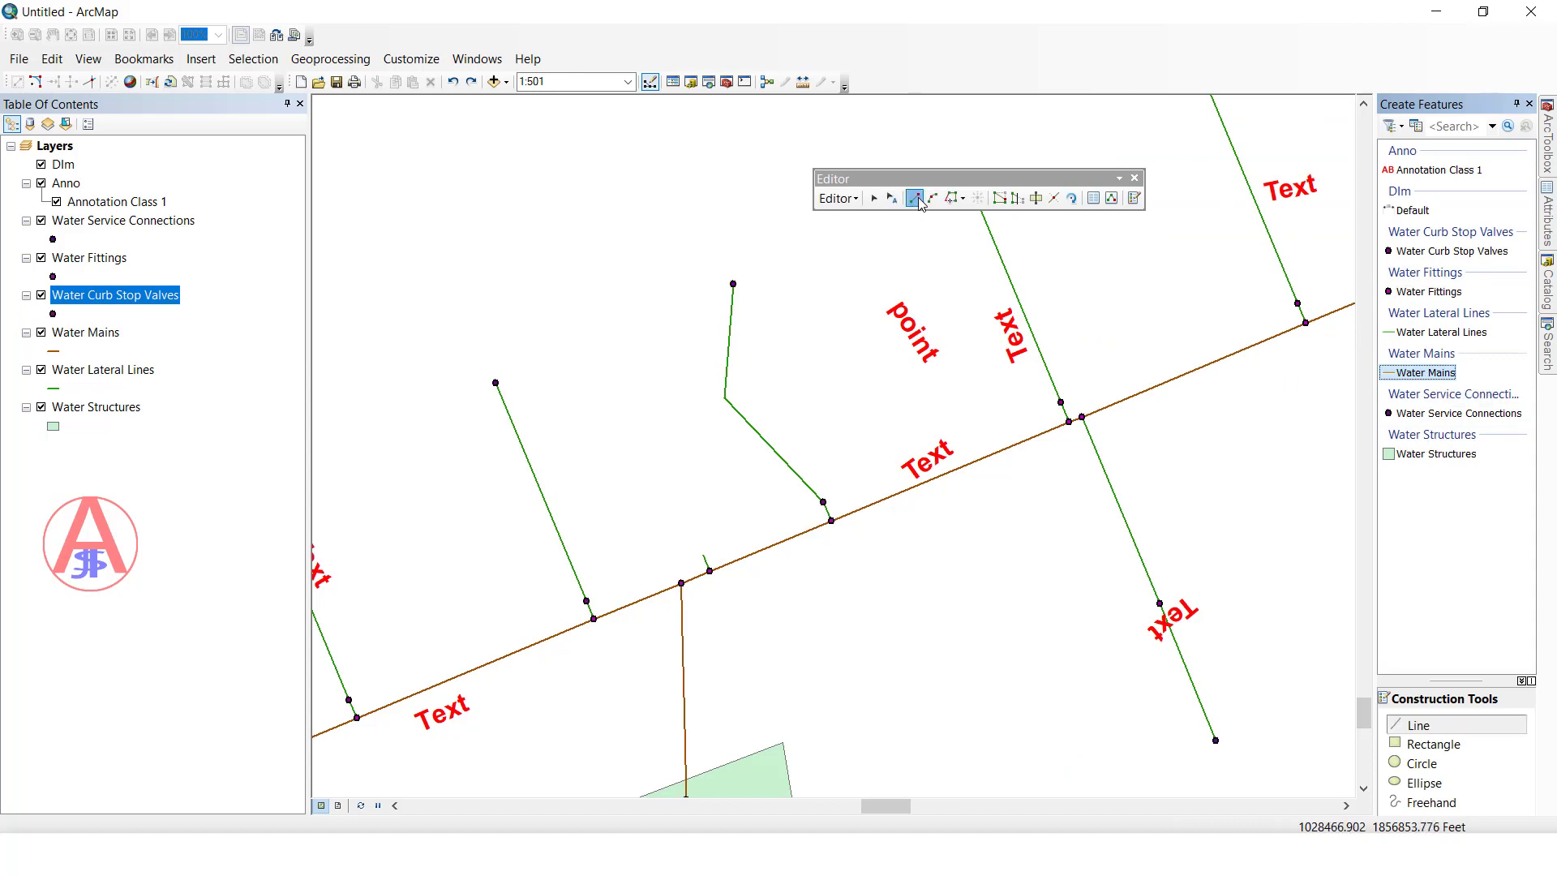
{"action": "left_click", "coordinate": [839, 602]}
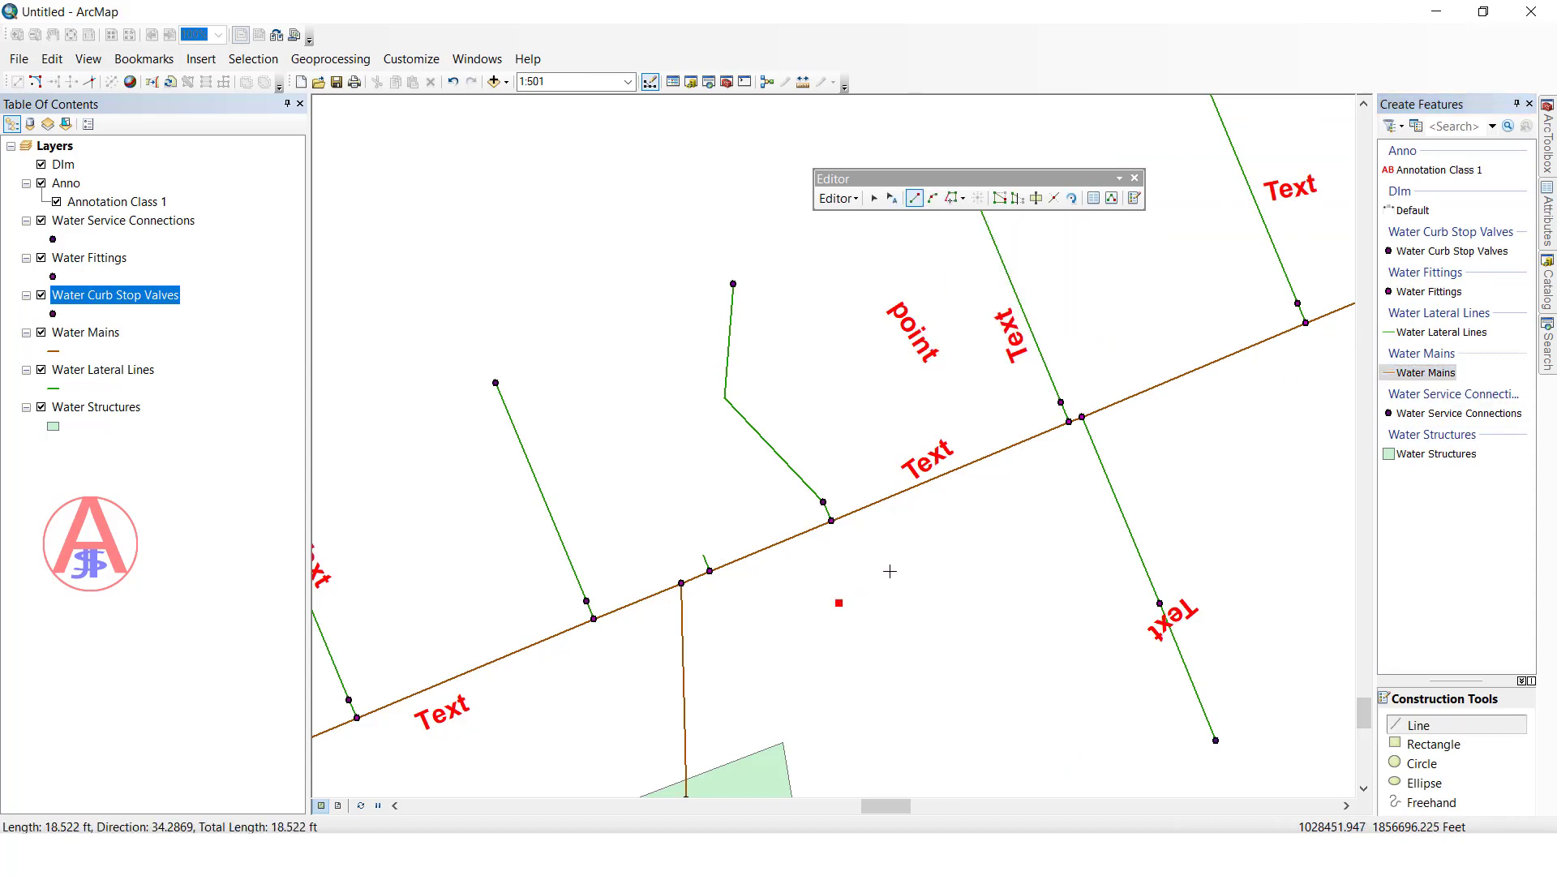
{"action": "left_click", "coordinate": [993, 529]}
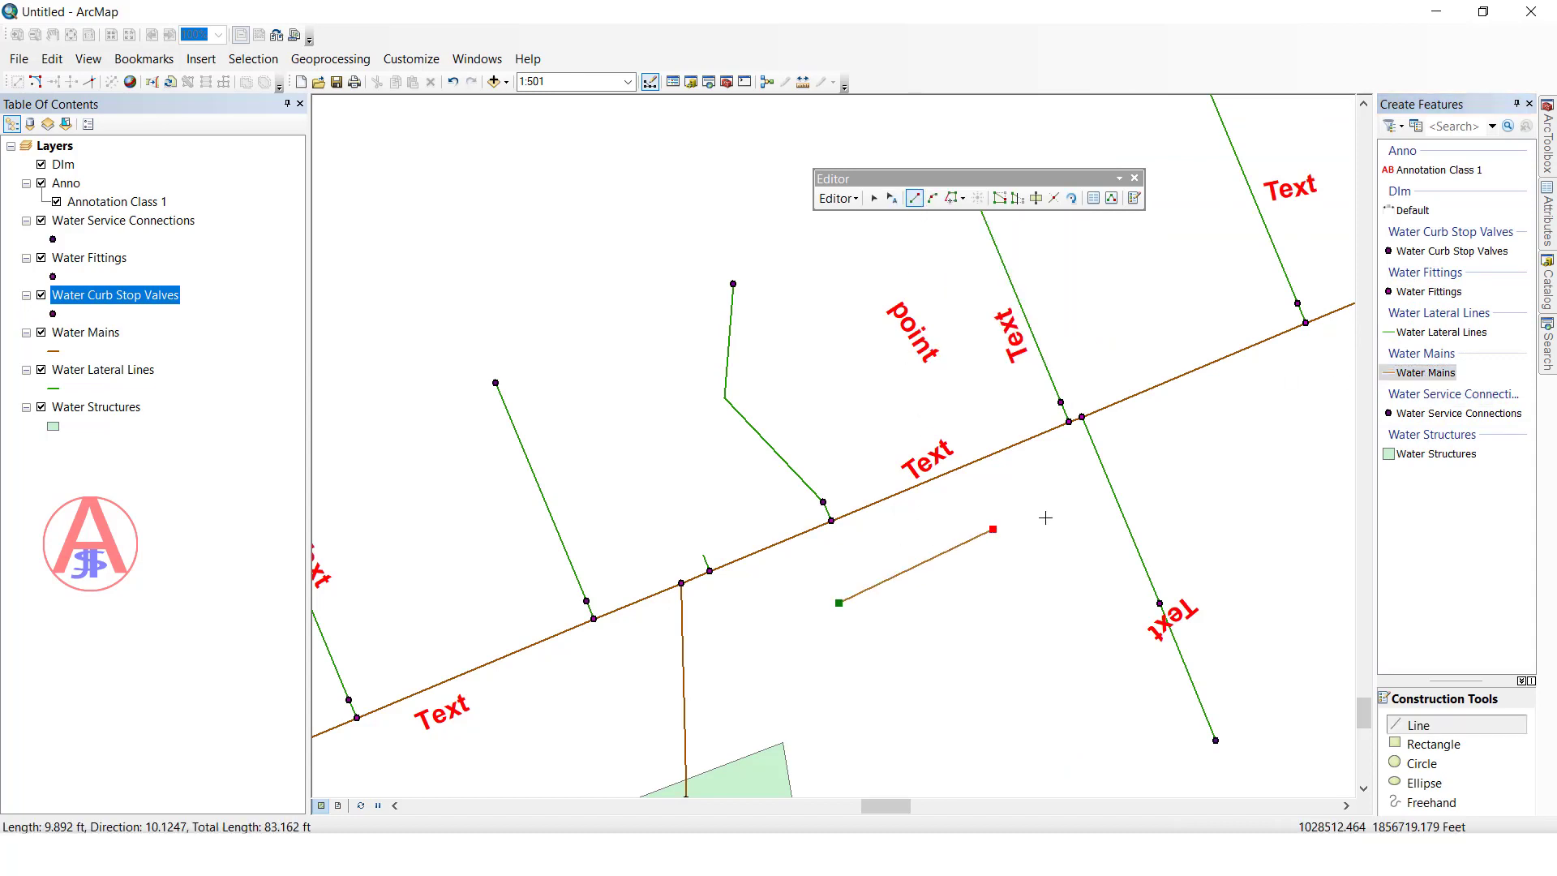
{"action": "left_click", "coordinate": [1048, 676]}
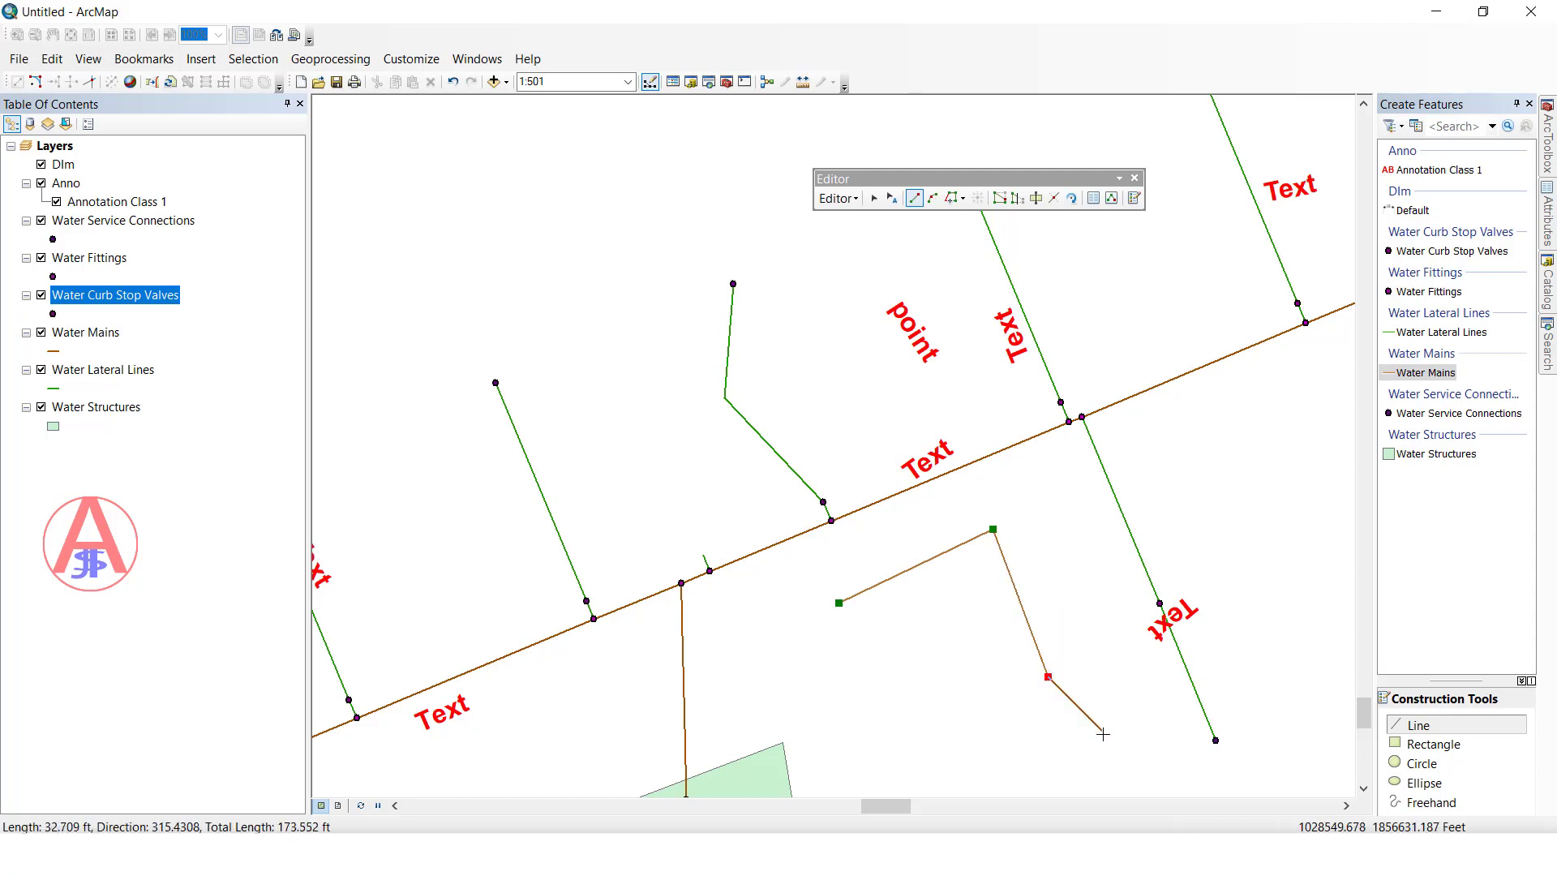
{"action": "double_click", "coordinate": [1212, 740]}
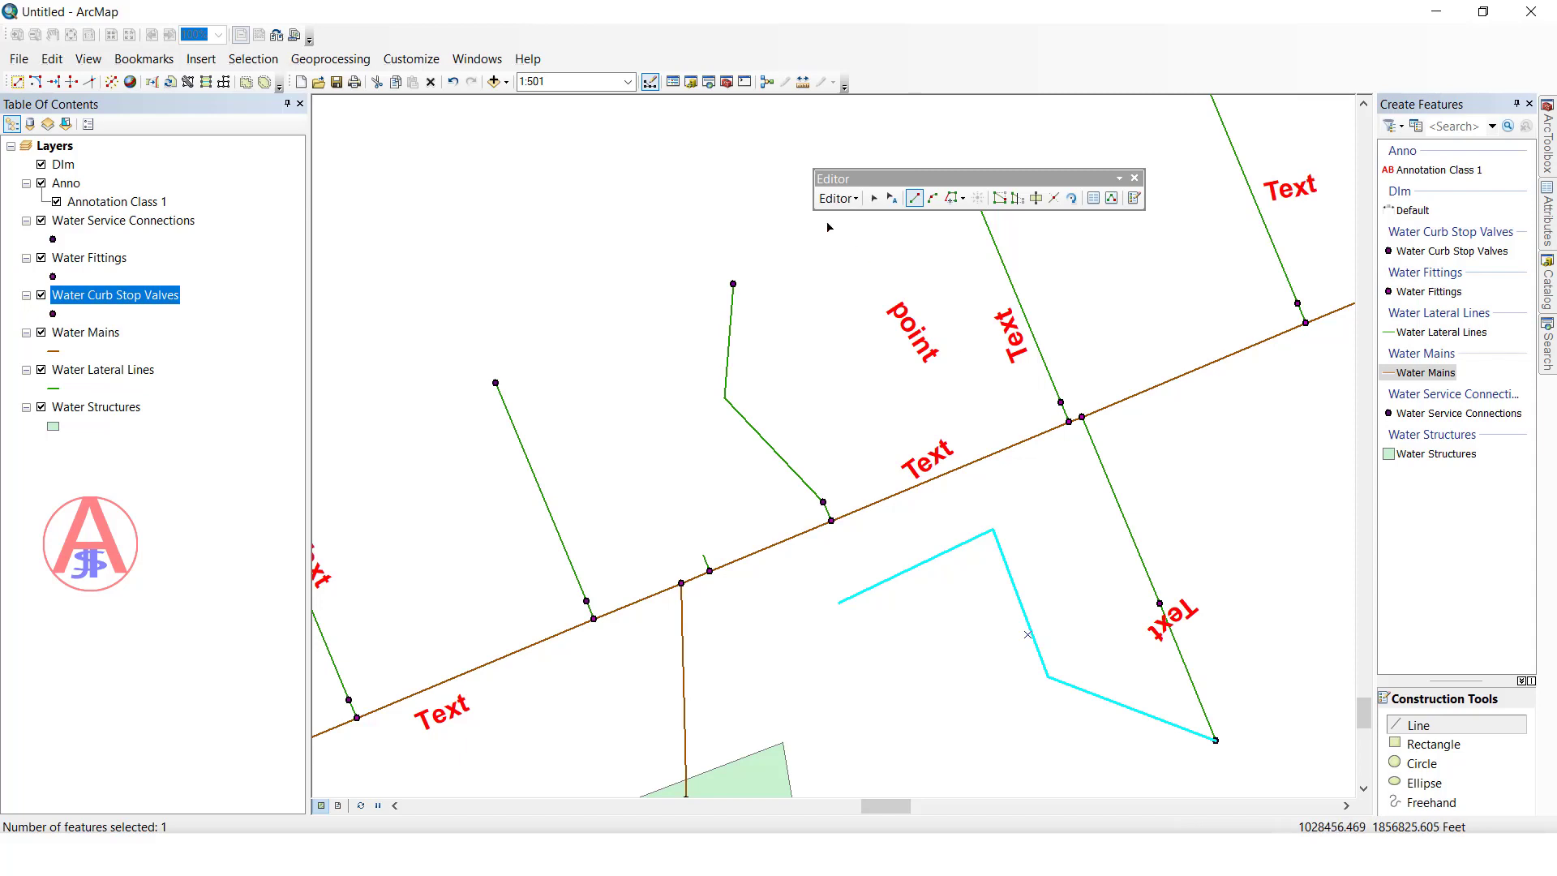
{"action": "left_click", "coordinate": [873, 198]}
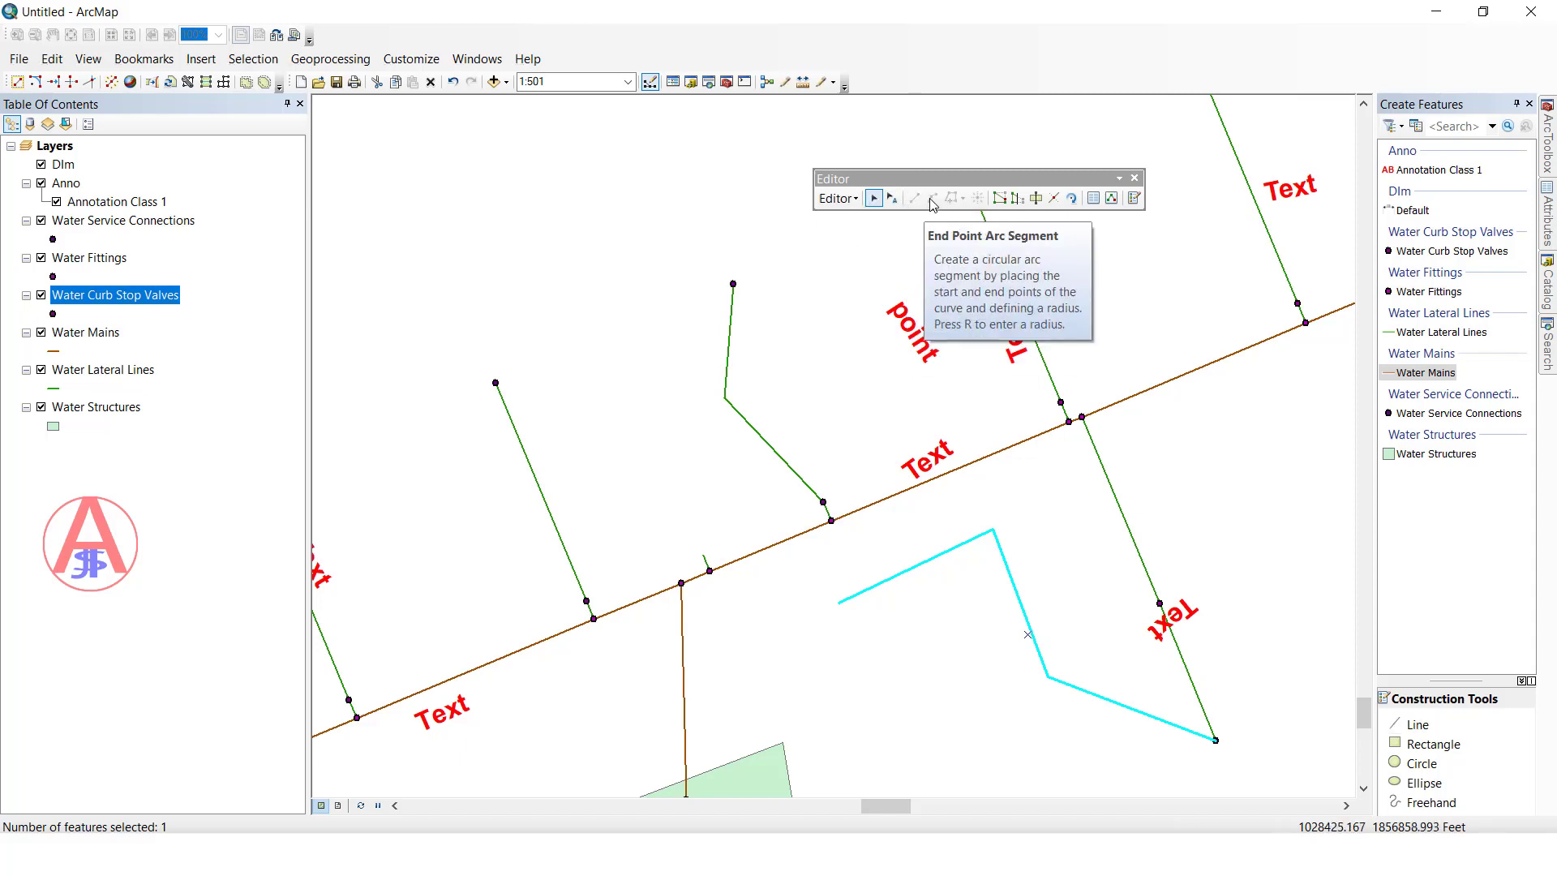
Draw a nearly circular Water Mains end point arc starting at the service connection on top of the bent lateral line
{"action": "left_click", "coordinate": [1395, 374]}
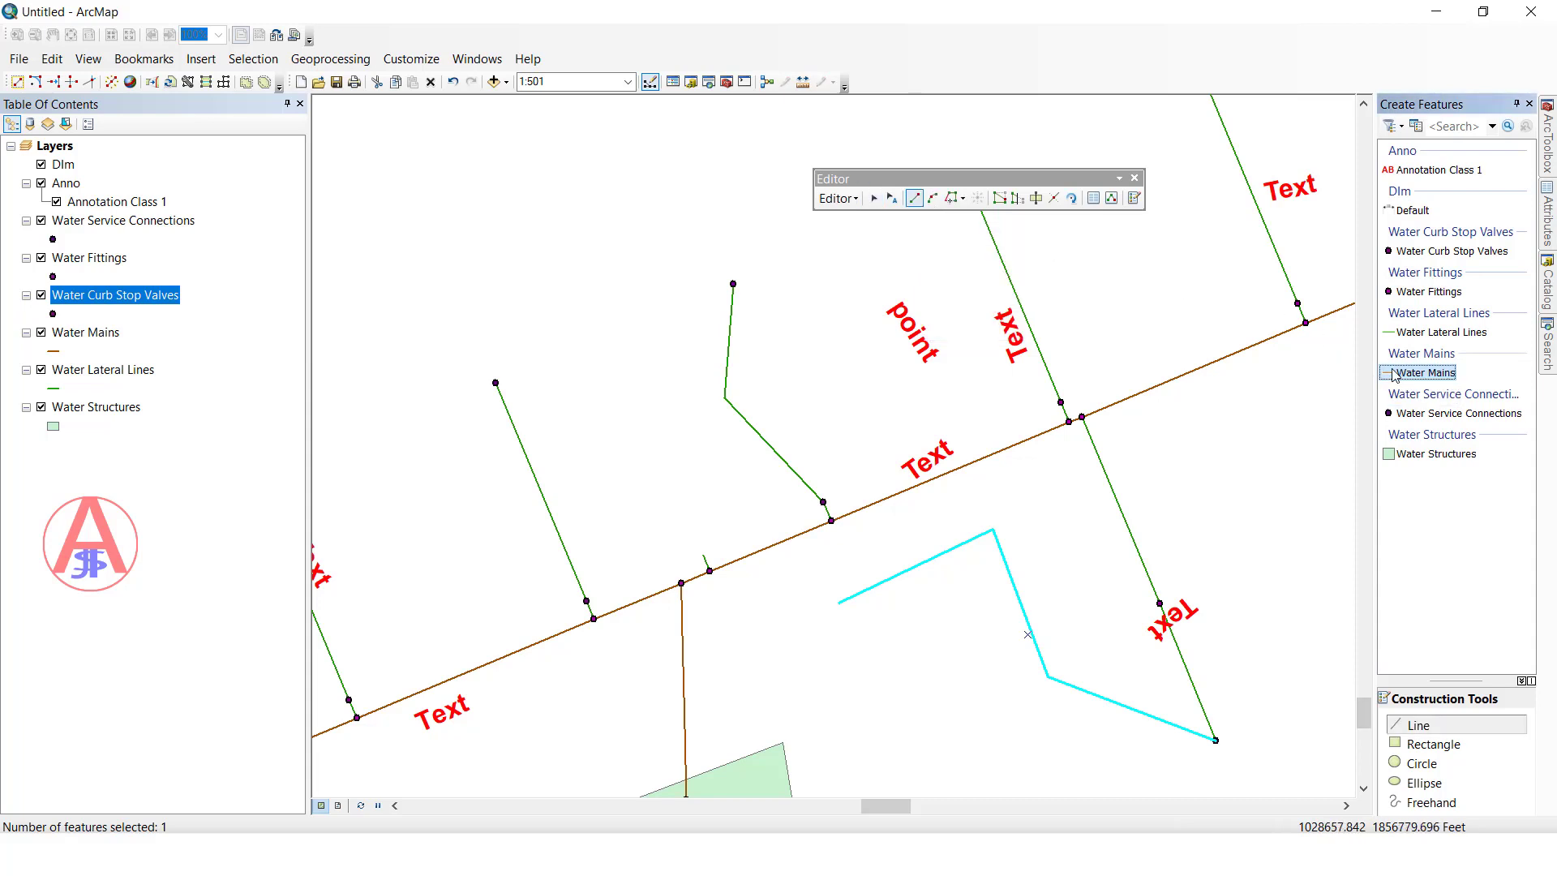
{"action": "left_click", "coordinate": [933, 199]}
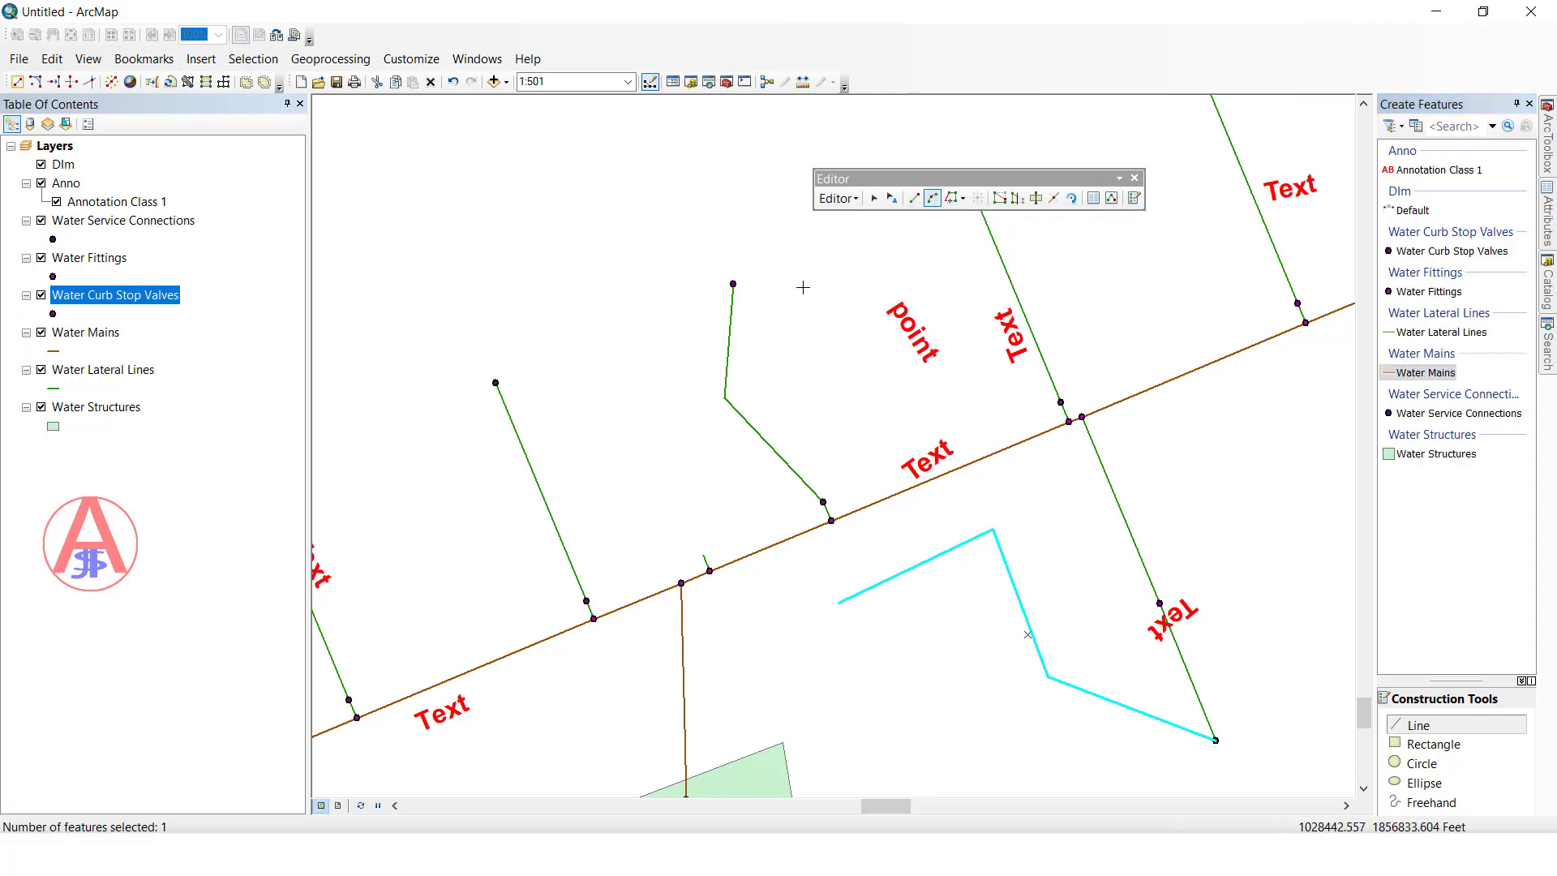
{"action": "left_click", "coordinate": [734, 285]}
{"action": "left_click", "coordinate": [745, 207]}
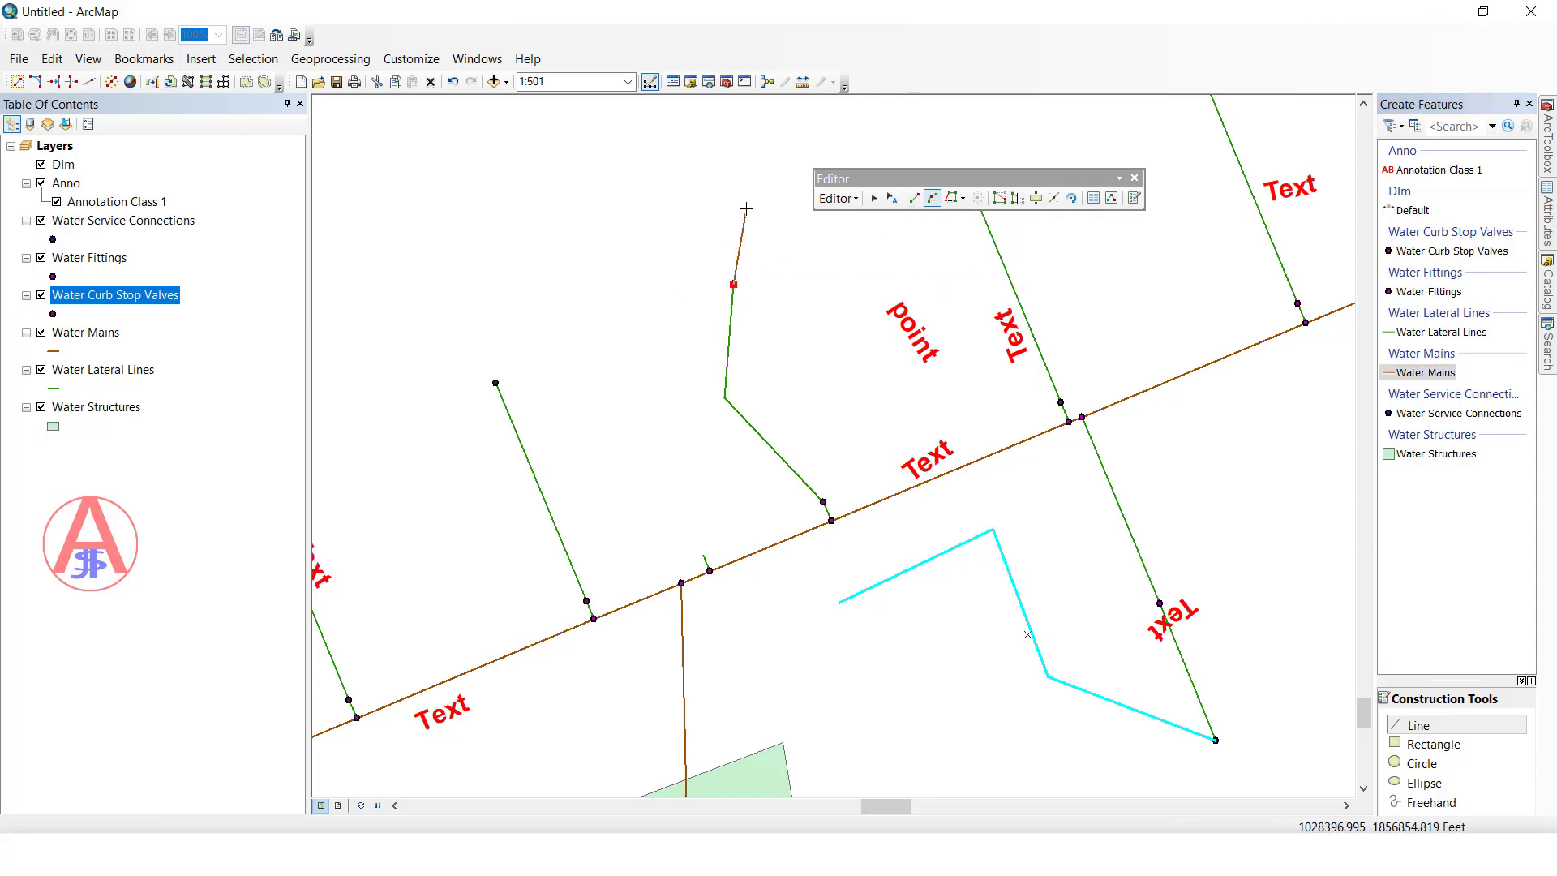
{"action": "double_click", "coordinate": [809, 242]}
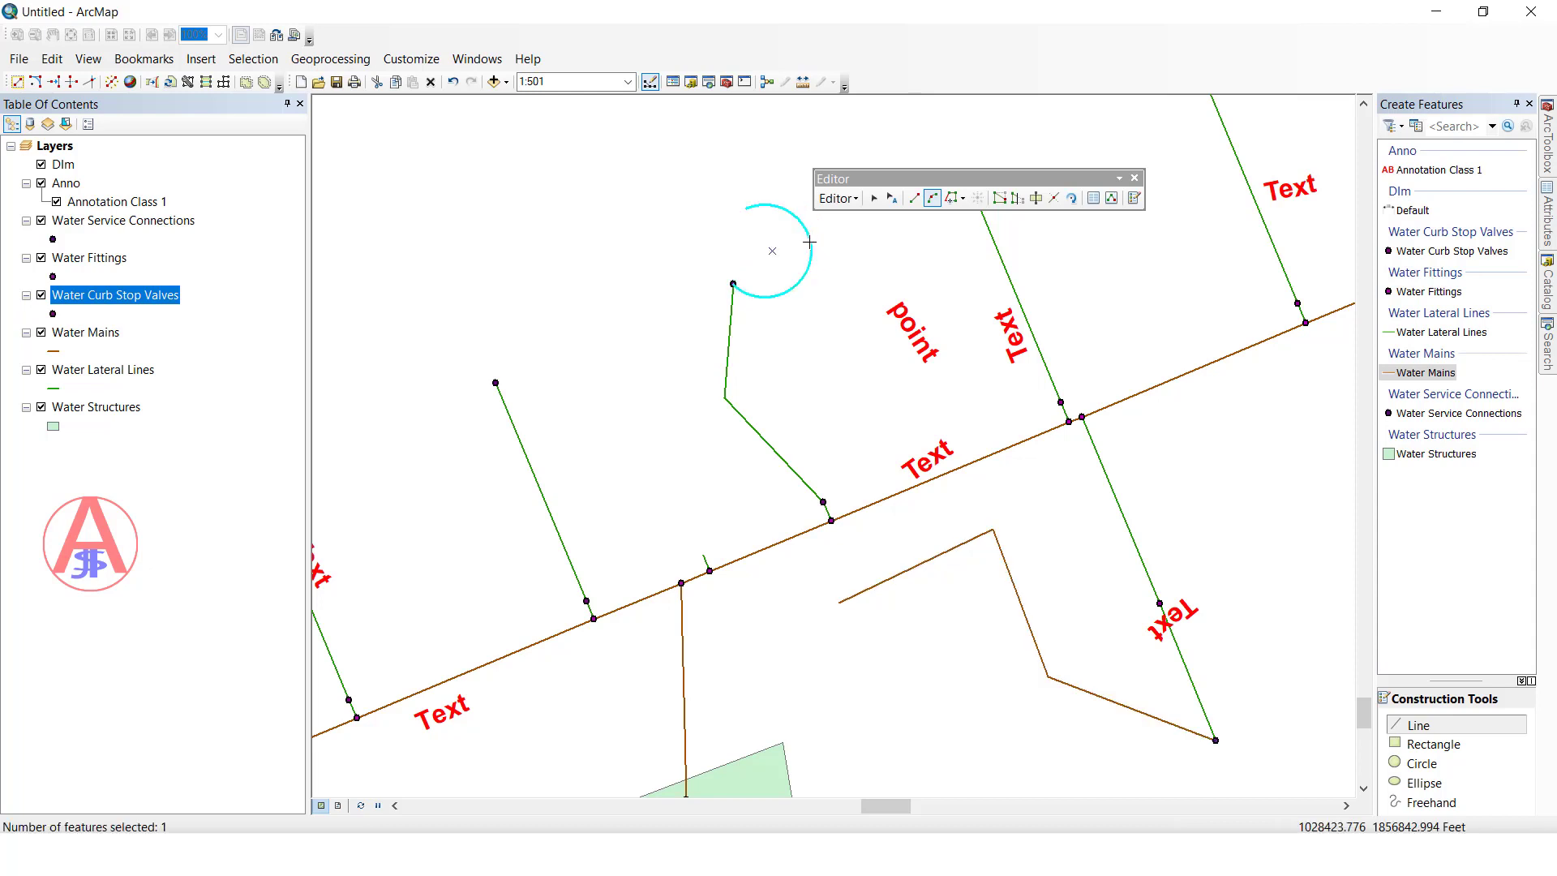
Draw two Water Mains arcs between the service connections of the straight and bent laterals, one bulging downward and one upward
{"action": "left_click", "coordinate": [496, 382]}
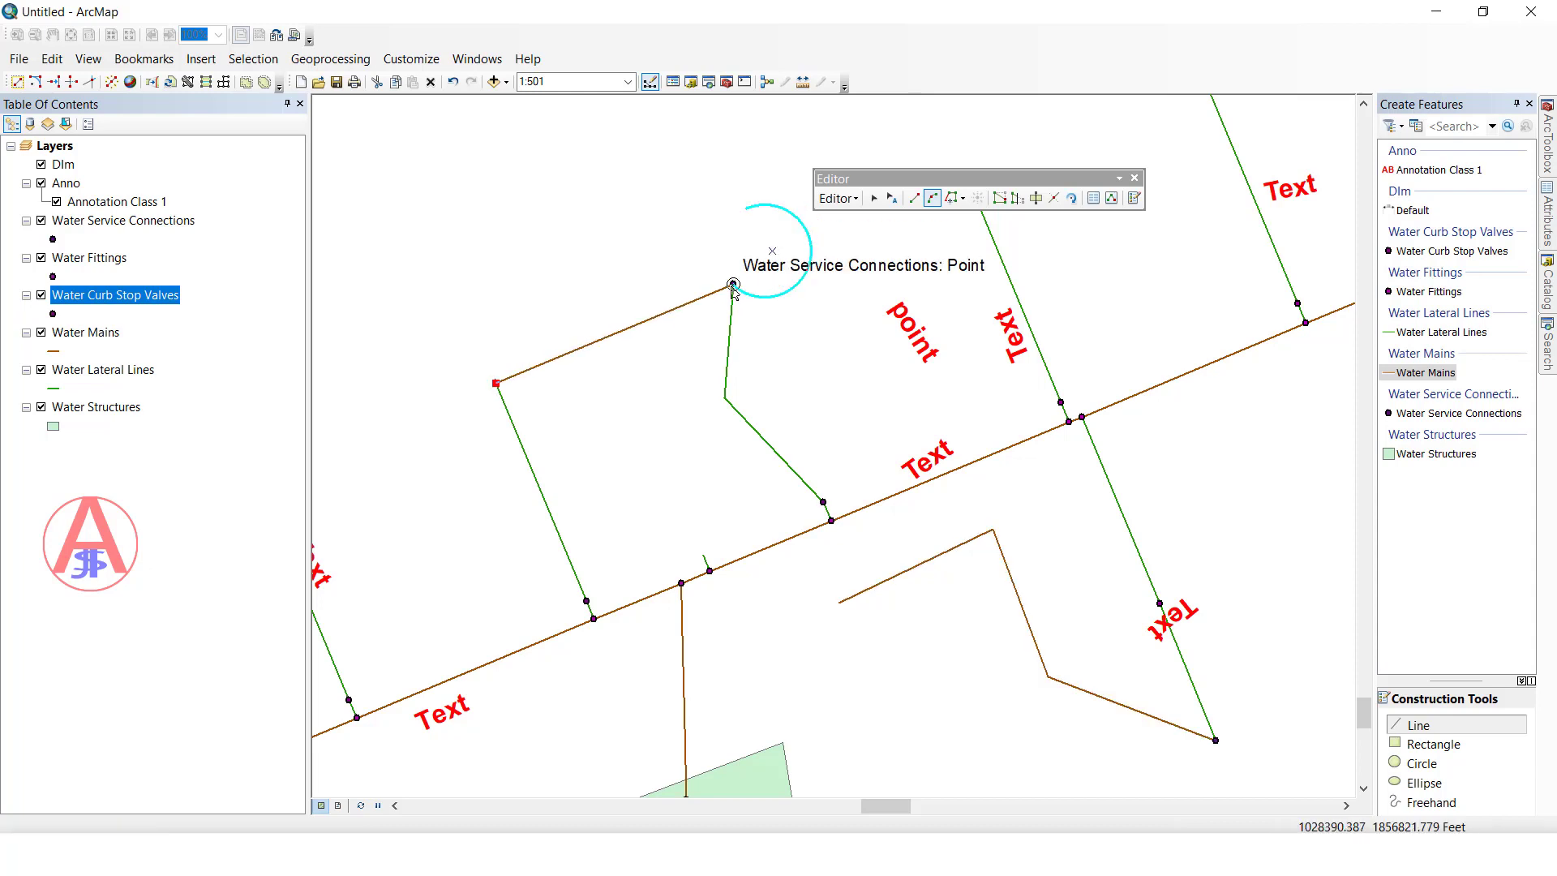
{"action": "left_click", "coordinate": [733, 284]}
{"action": "double_click", "coordinate": [615, 390]}
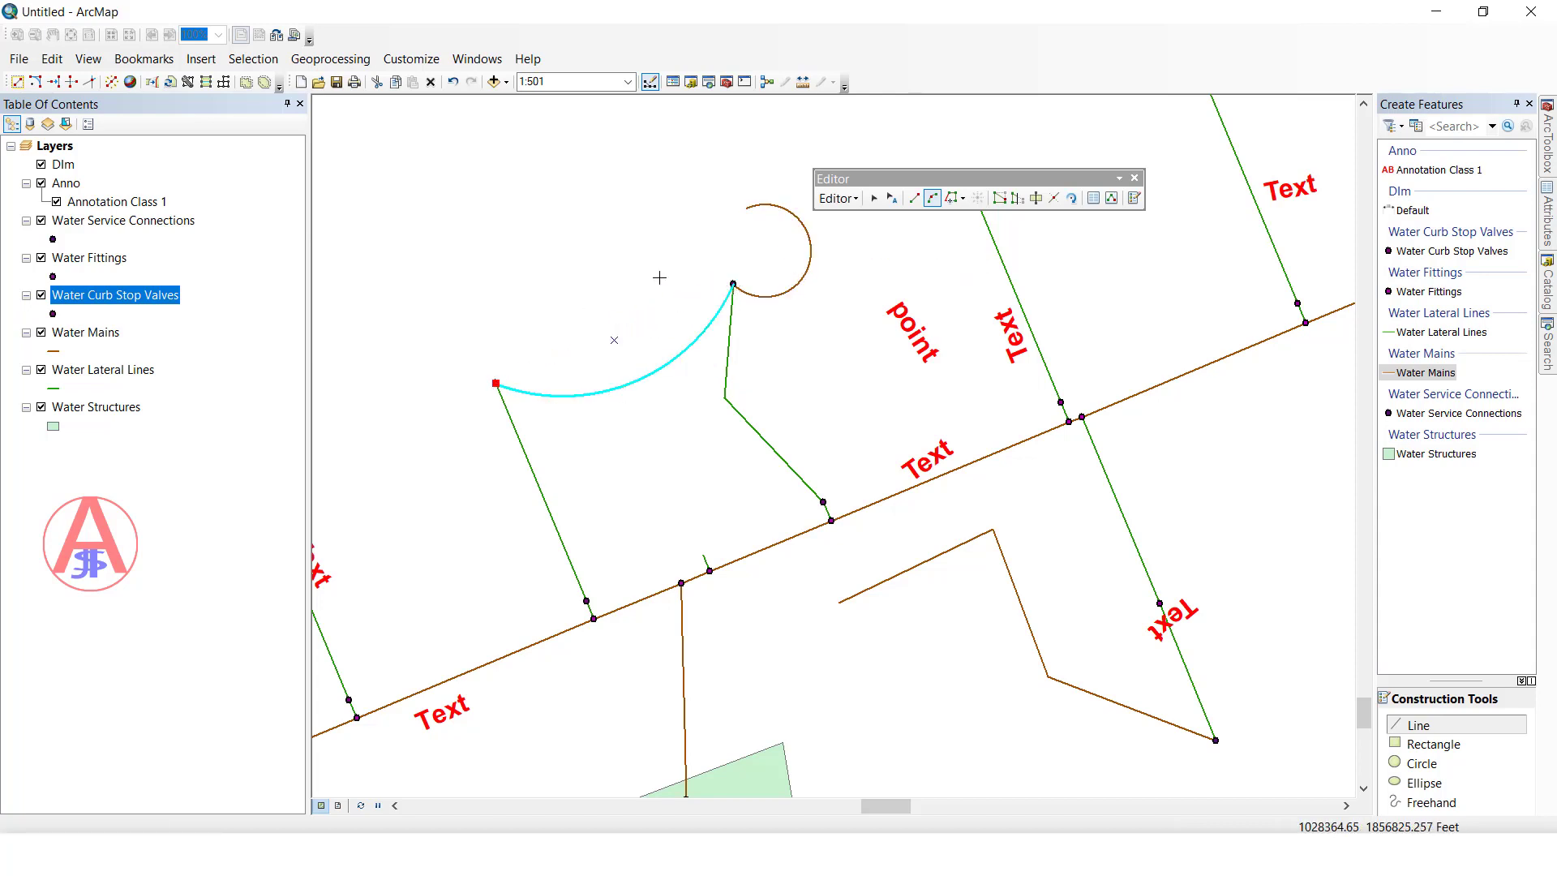
{"action": "left_click", "coordinate": [631, 245]}
{"action": "key", "text": "e"}
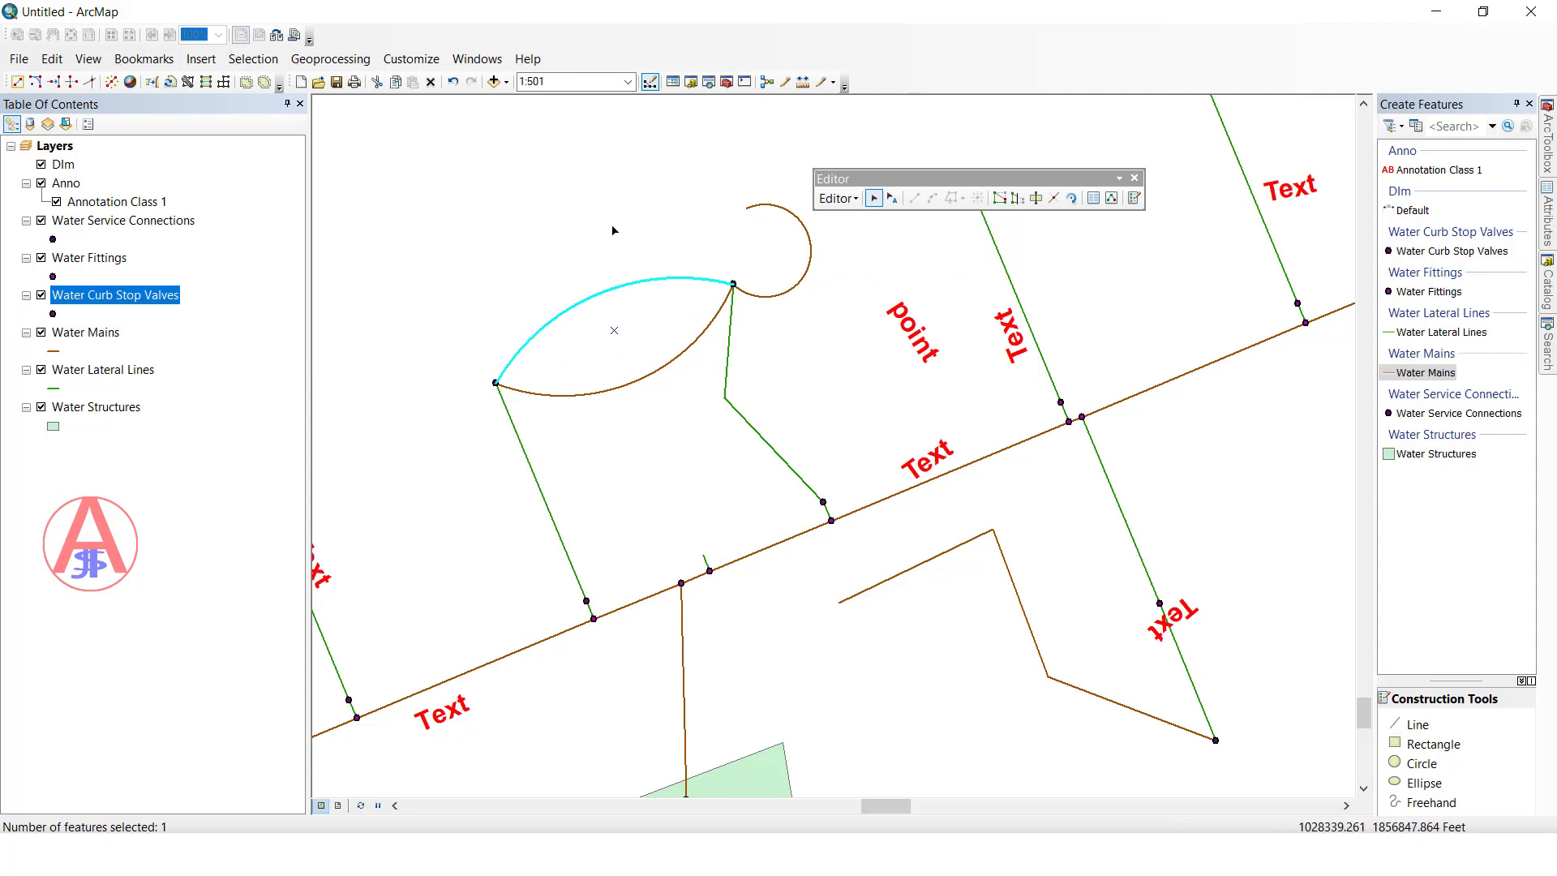
Trace the upper and lower arcs between the two service connections as one closed Water Mains line, starting and ending at the bent lateral
{"action": "left_click", "coordinate": [615, 230]}
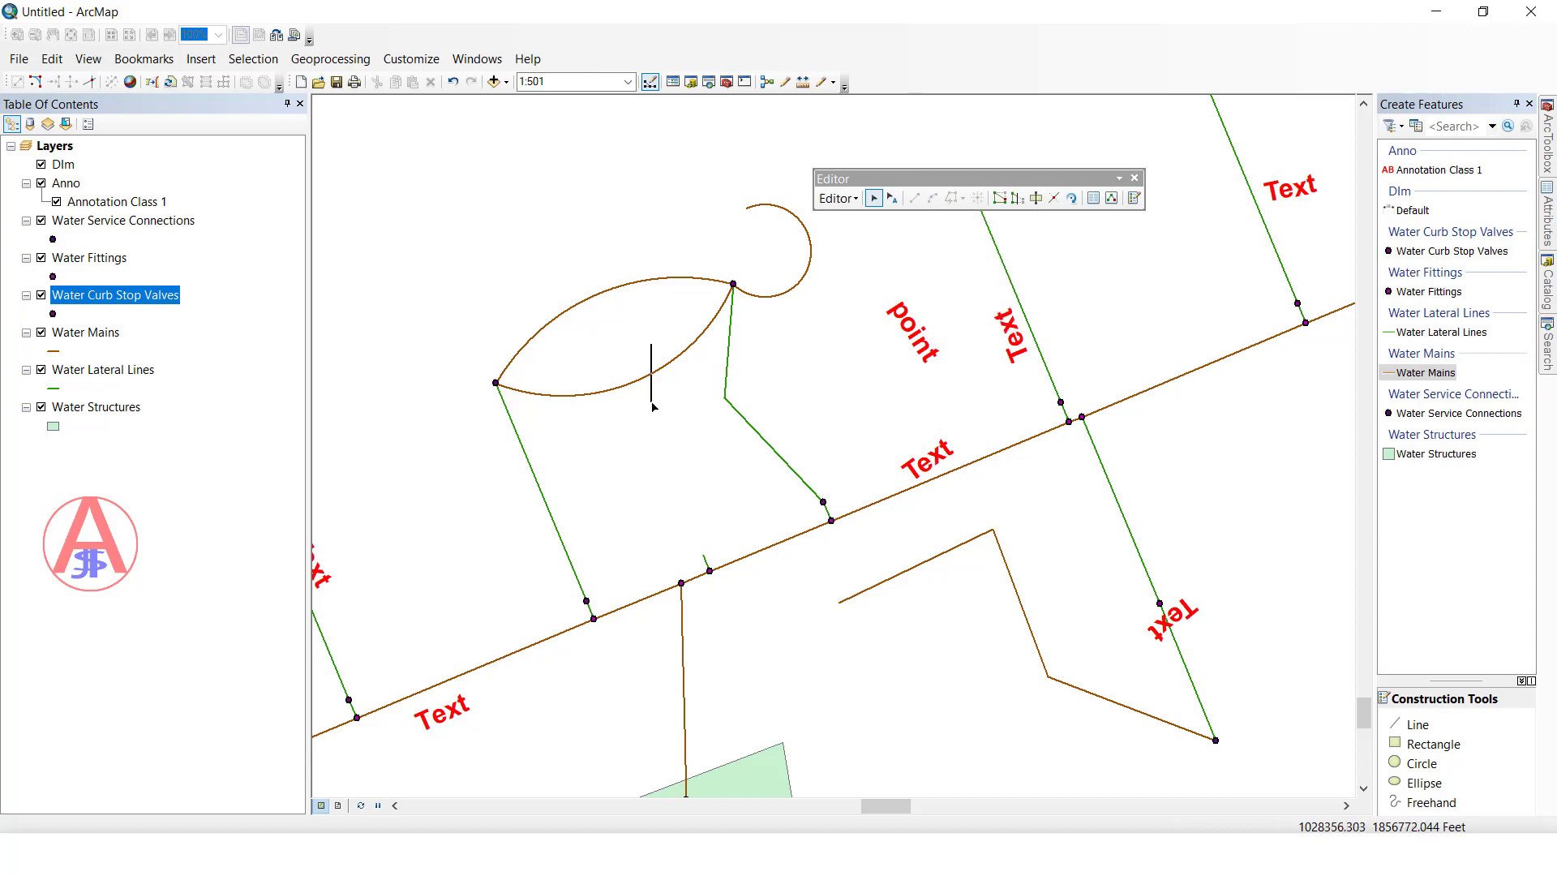
{"action": "left_click", "coordinate": [618, 334]}
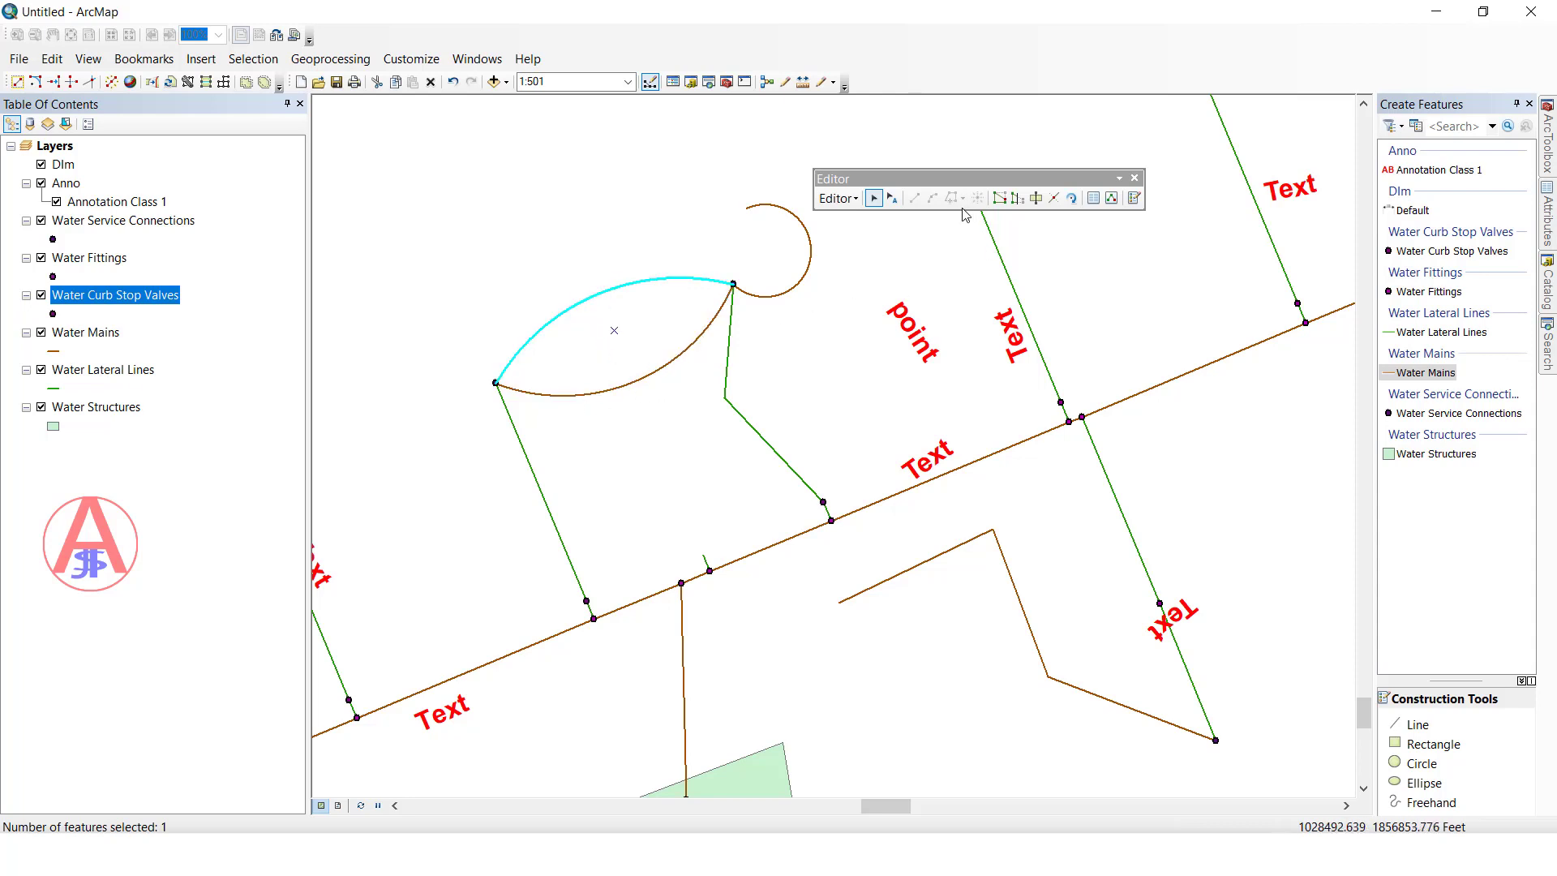
{"action": "left_click", "coordinate": [1398, 375]}
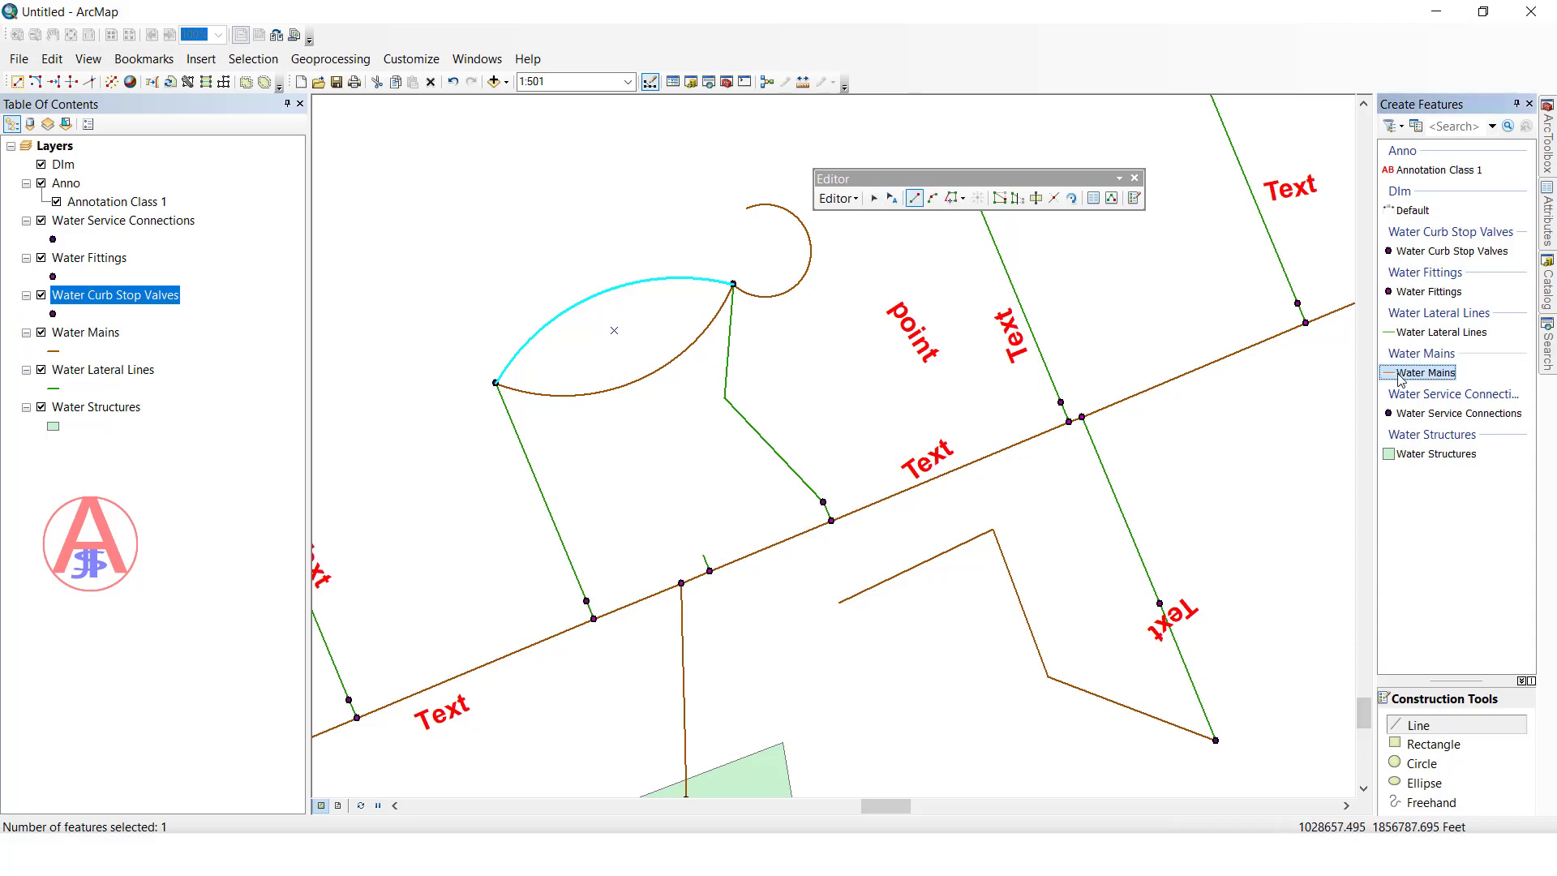
{"action": "left_click", "coordinate": [950, 199]}
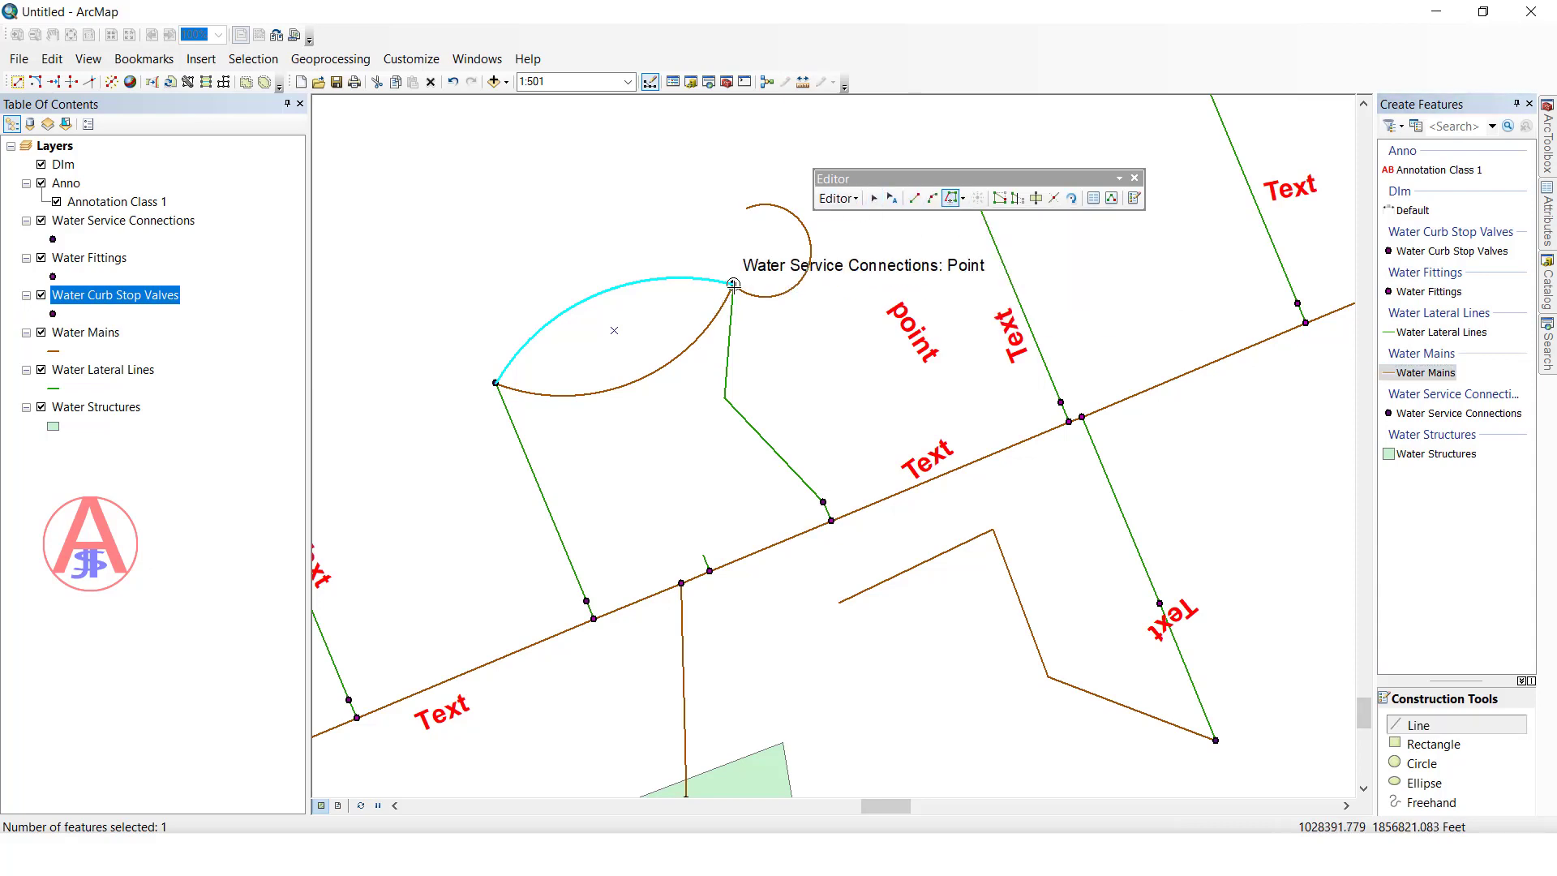
{"action": "left_click", "coordinate": [733, 284]}
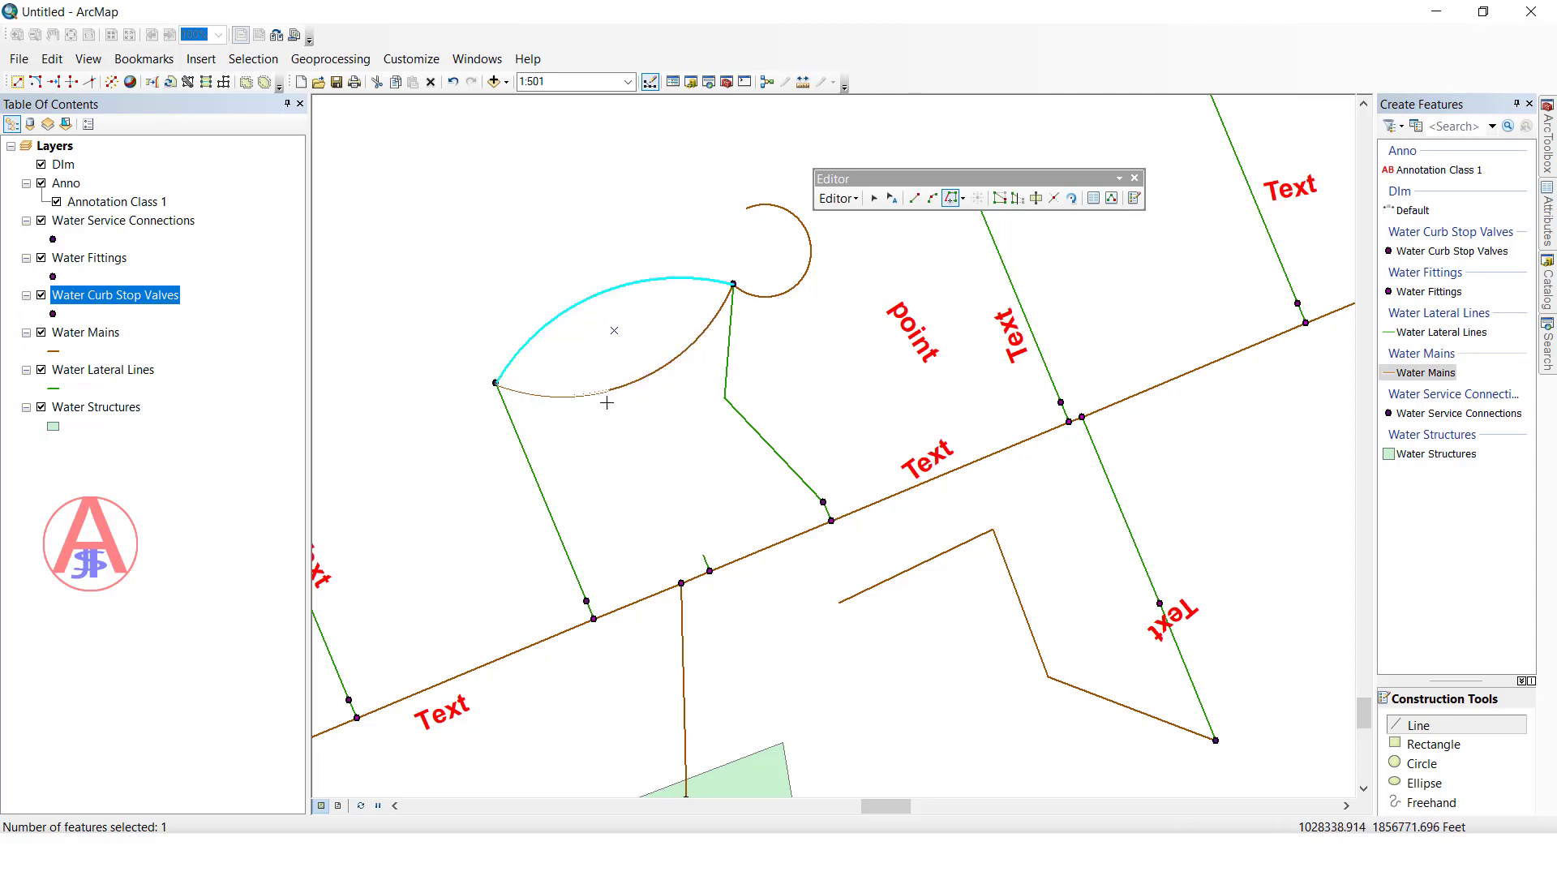
{"action": "left_click", "coordinate": [501, 355]}
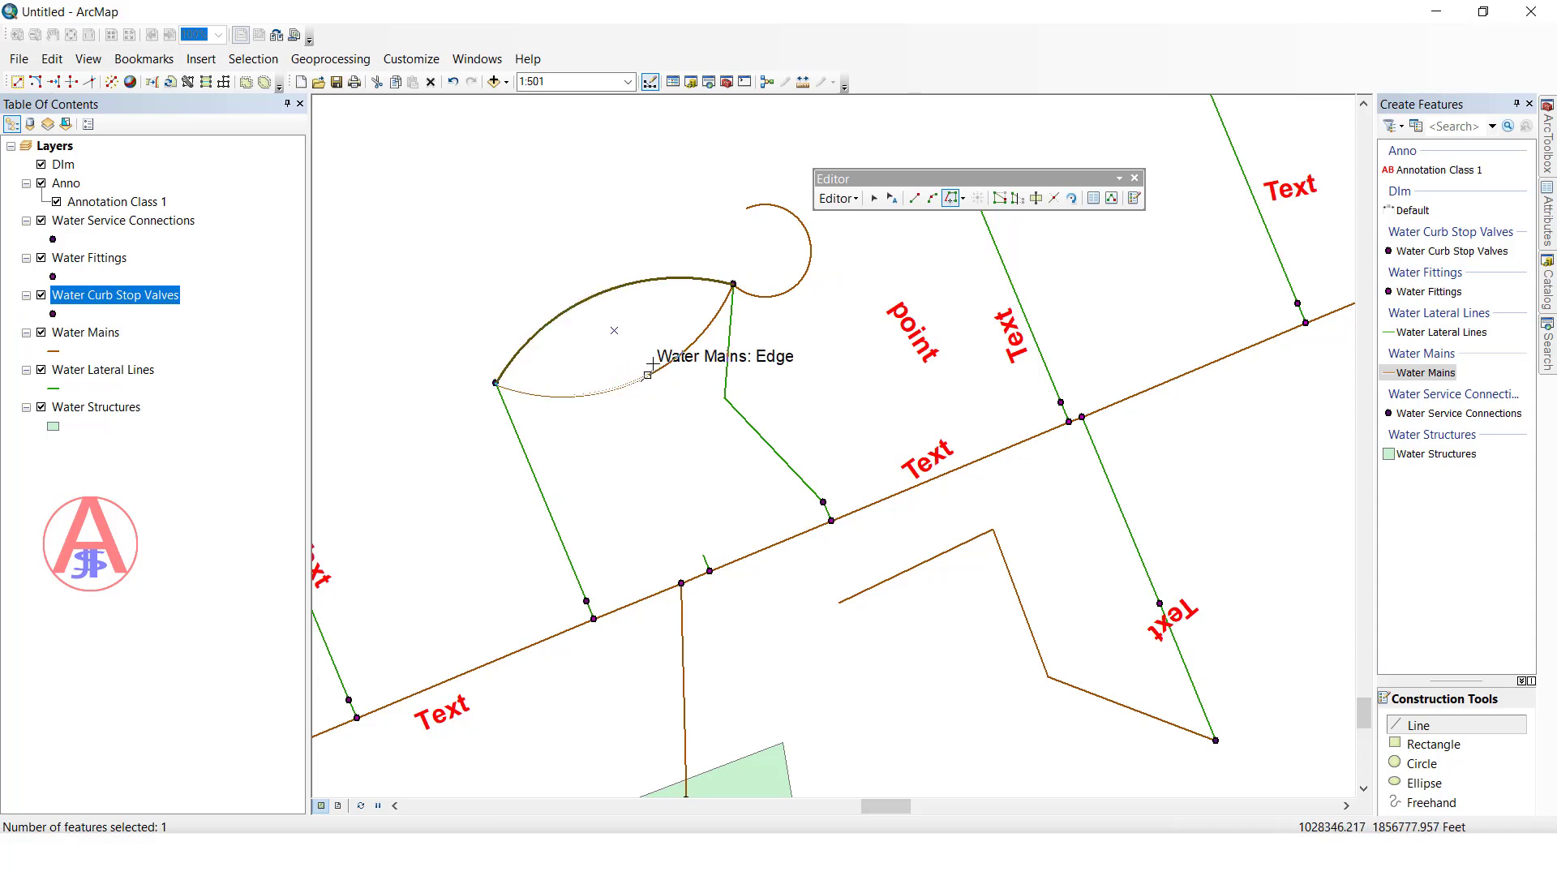
{"action": "double_click", "coordinate": [730, 287]}
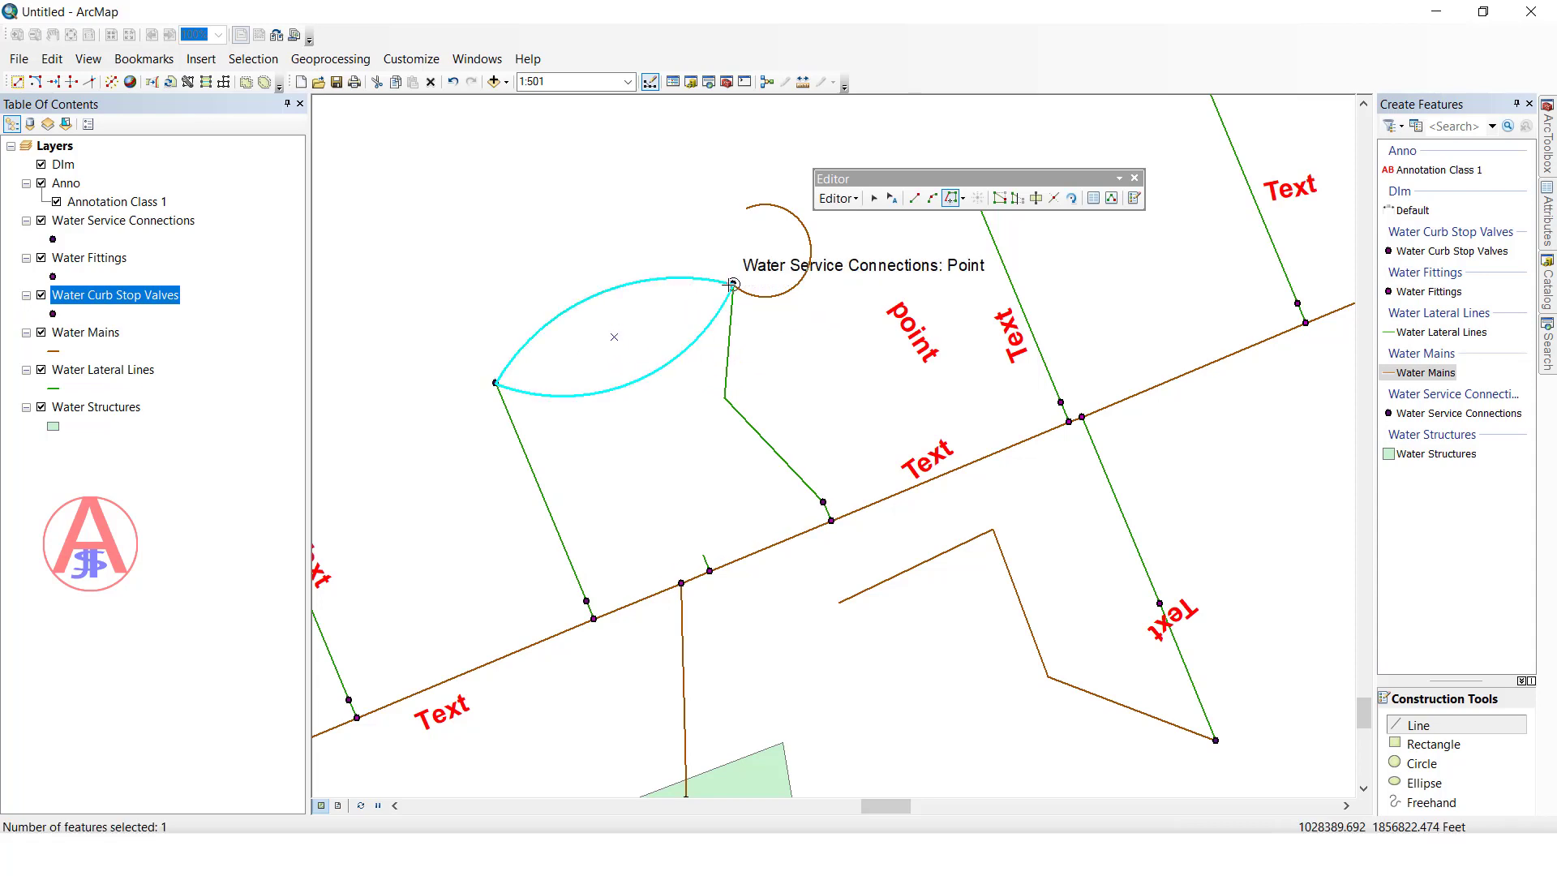
{"action": "key", "text": "e"}
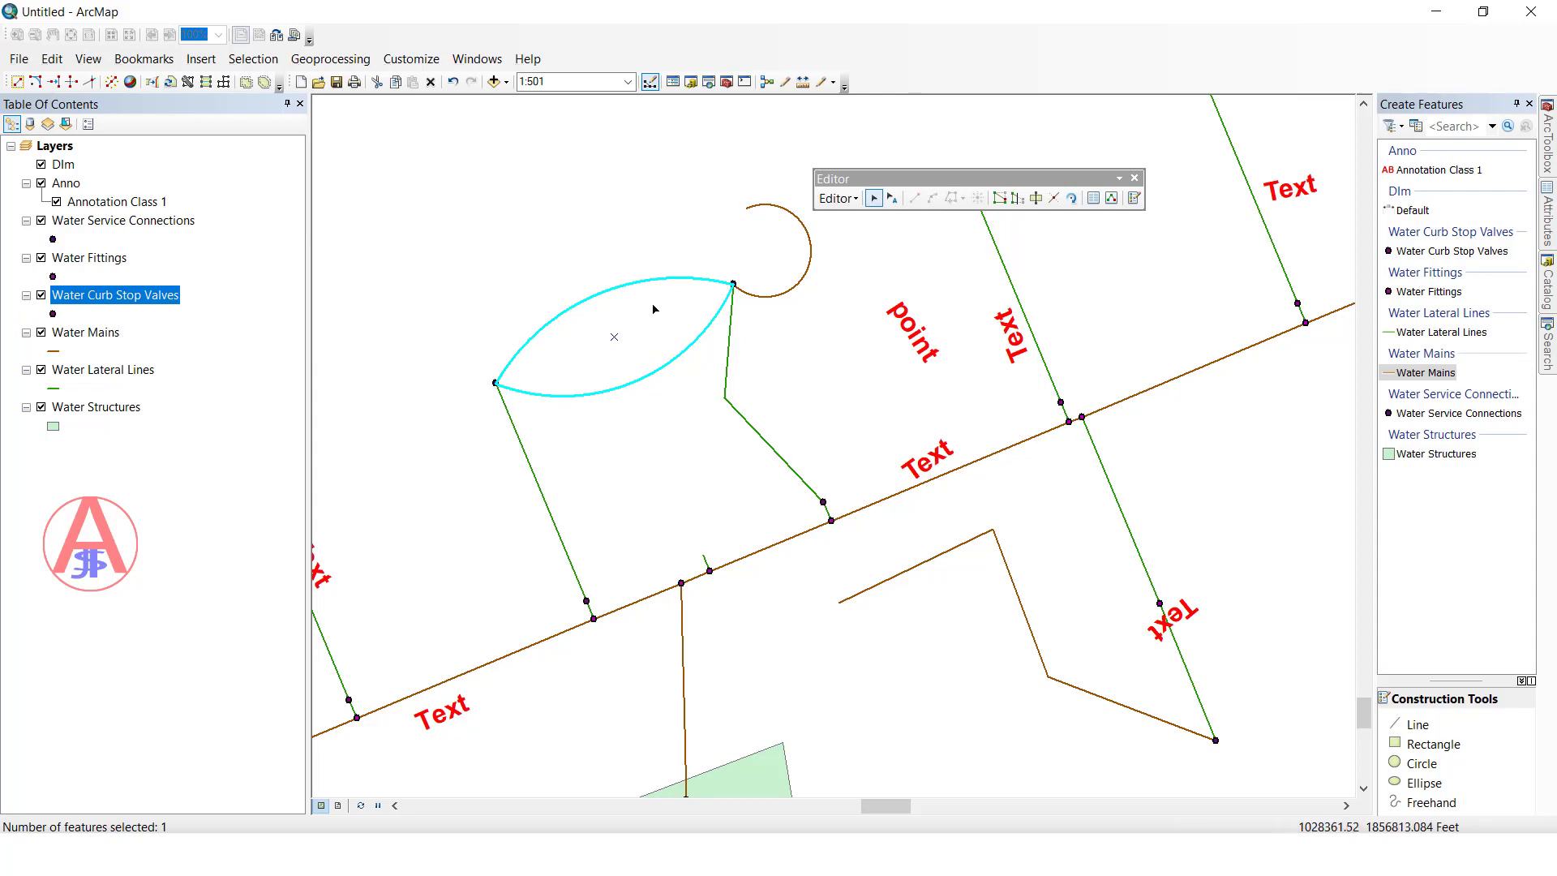
Select the traced closed Water Mains line together with the overlapping lower arc
{"action": "left_click", "coordinate": [613, 336]}
{"action": "left_click", "coordinate": [602, 308]}
{"action": "left_click_drag", "start_coordinate": [652, 438], "coordinate": [577, 251]}
{"action": "left_click_drag", "start_coordinate": [620, 377], "coordinate": [630, 434]}
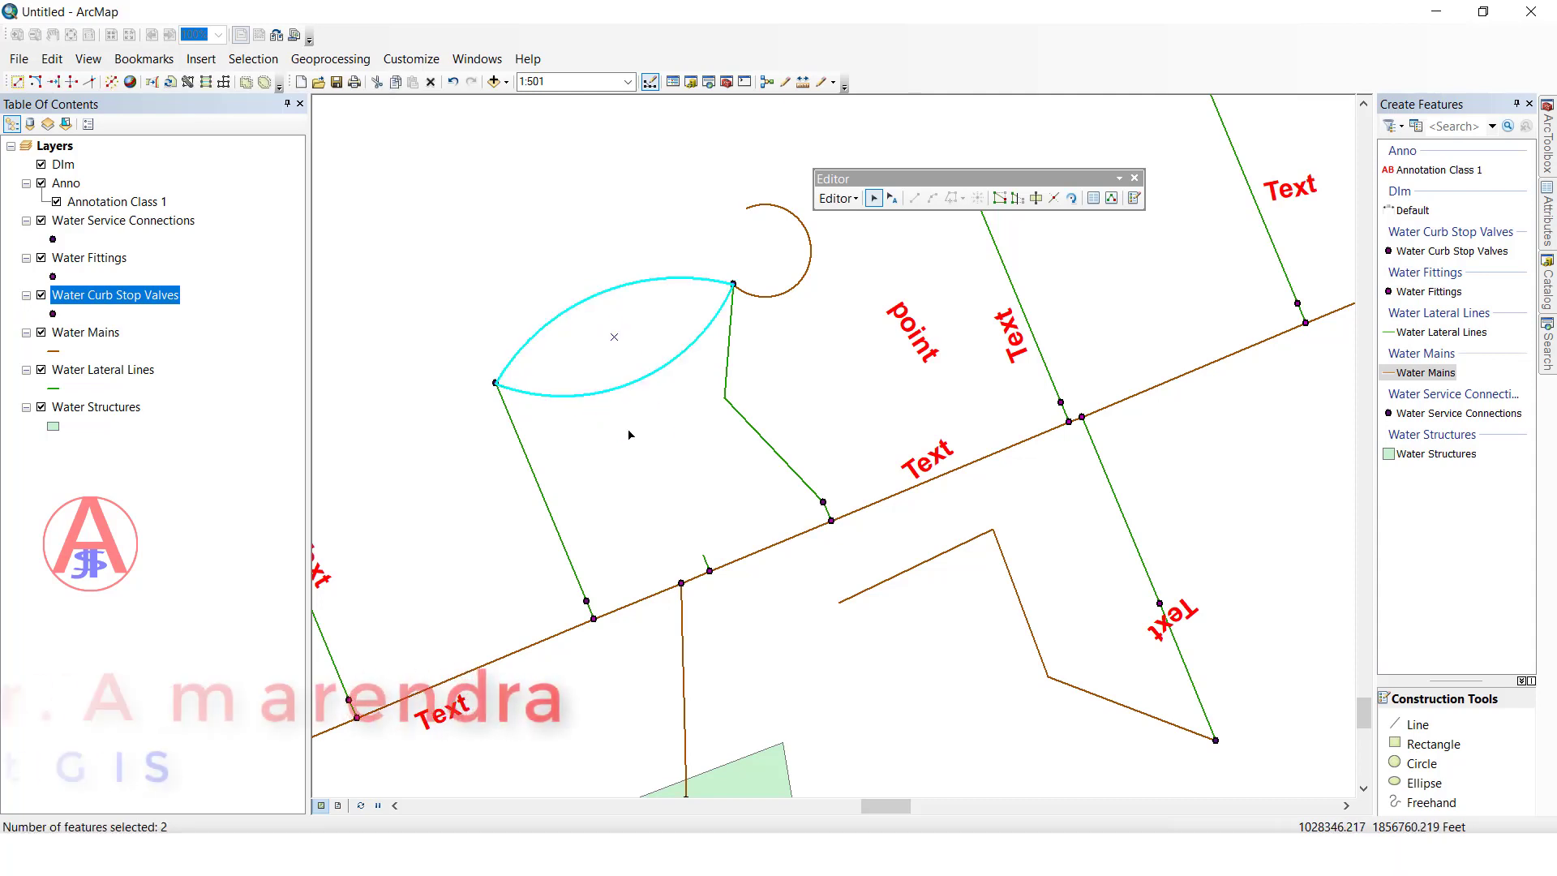
Open the attributes of the selected Water Mains and unselect feature 4393, keeping only the traced line 4395 selected
{"action": "left_click", "coordinate": [1093, 198]}
{"action": "left_click", "coordinate": [1372, 182]}
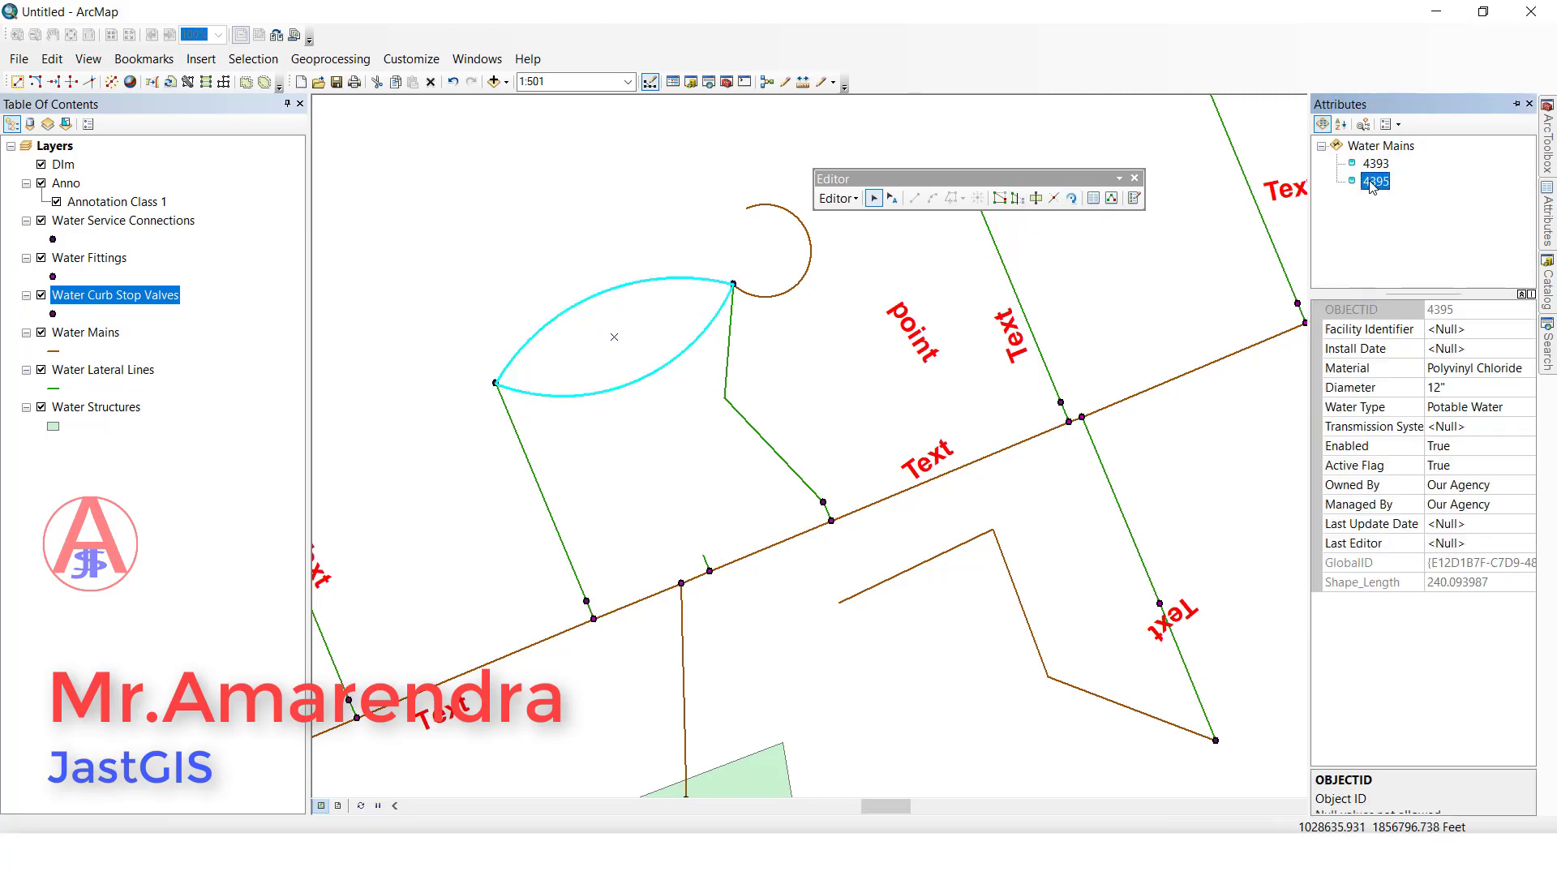
{"action": "left_click", "coordinate": [1374, 167]}
{"action": "right_click", "coordinate": [1373, 168]}
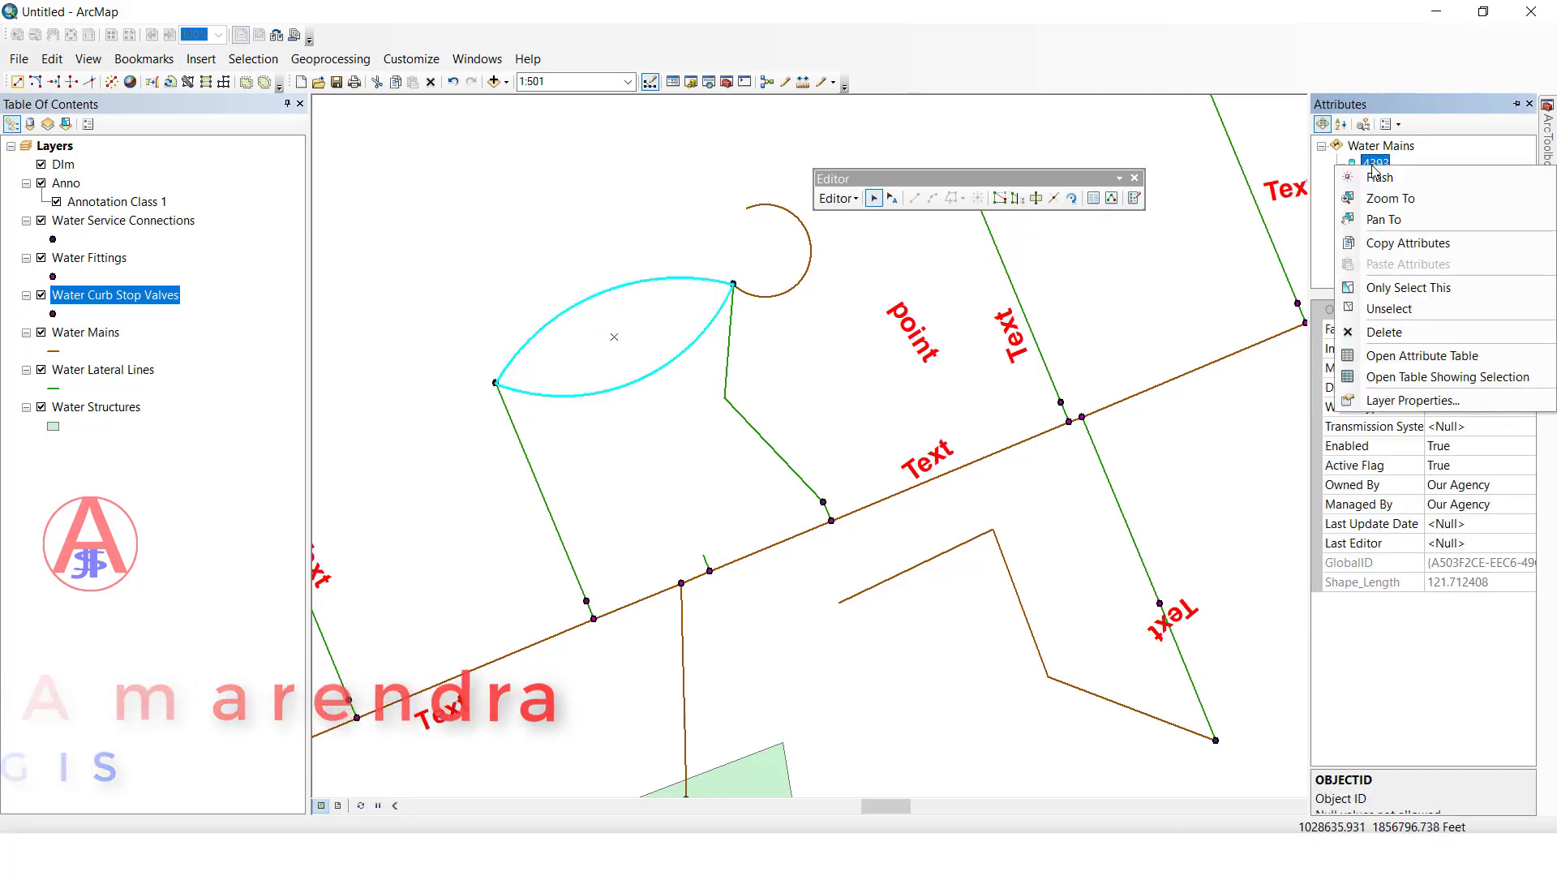
{"action": "left_click", "coordinate": [1389, 308]}
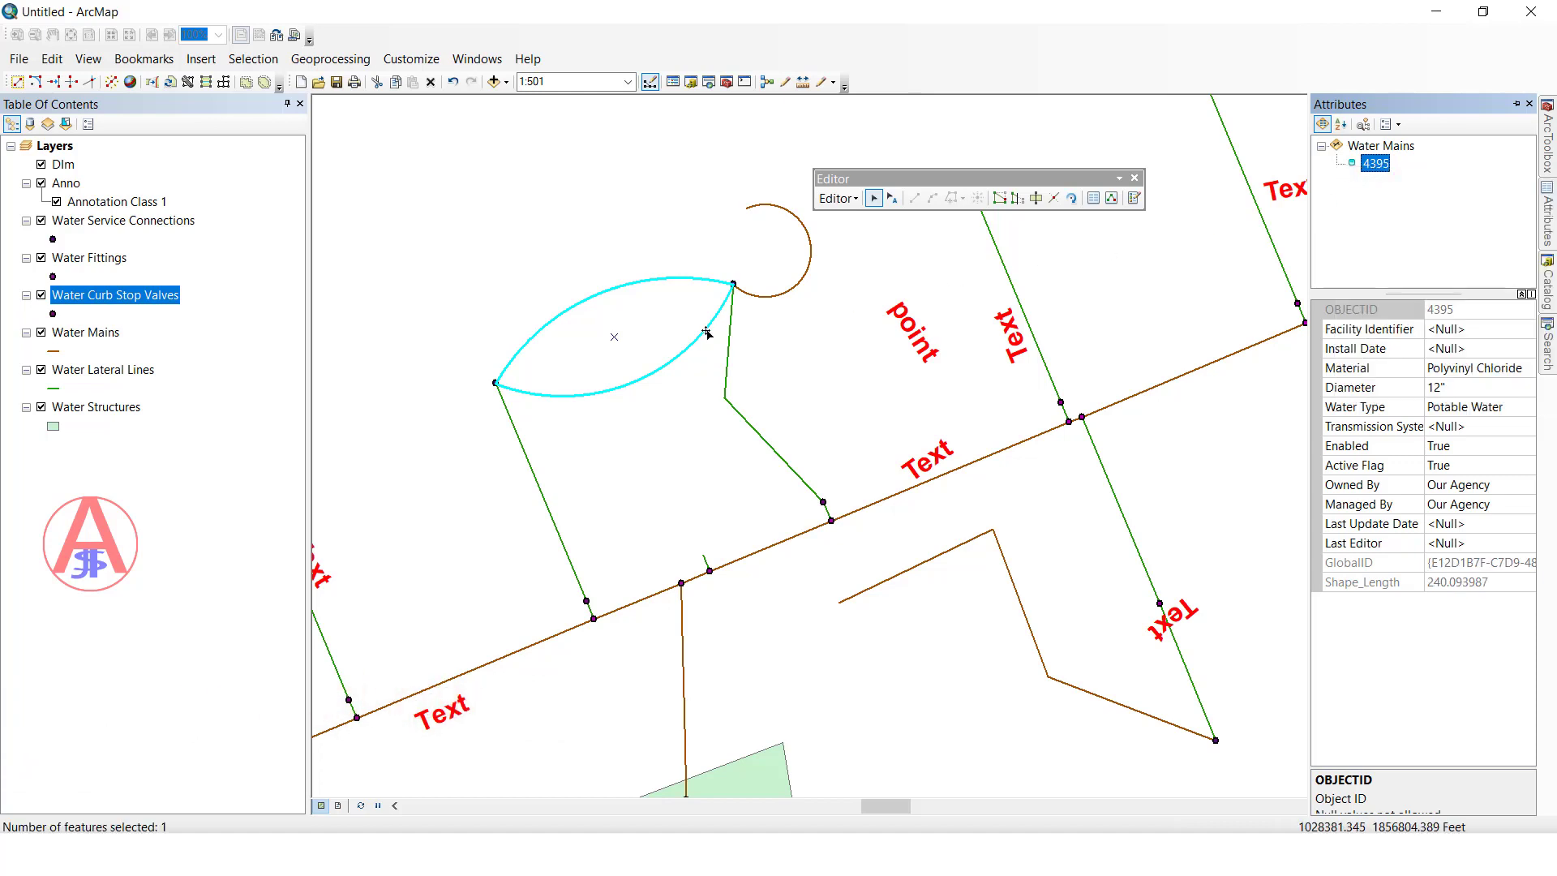
Move the traced closed line into the empty area above the original arcs, and select the original upper arc and the moved line in turn
{"action": "left_click_drag", "start_coordinate": [701, 338], "coordinate": [635, 205]}
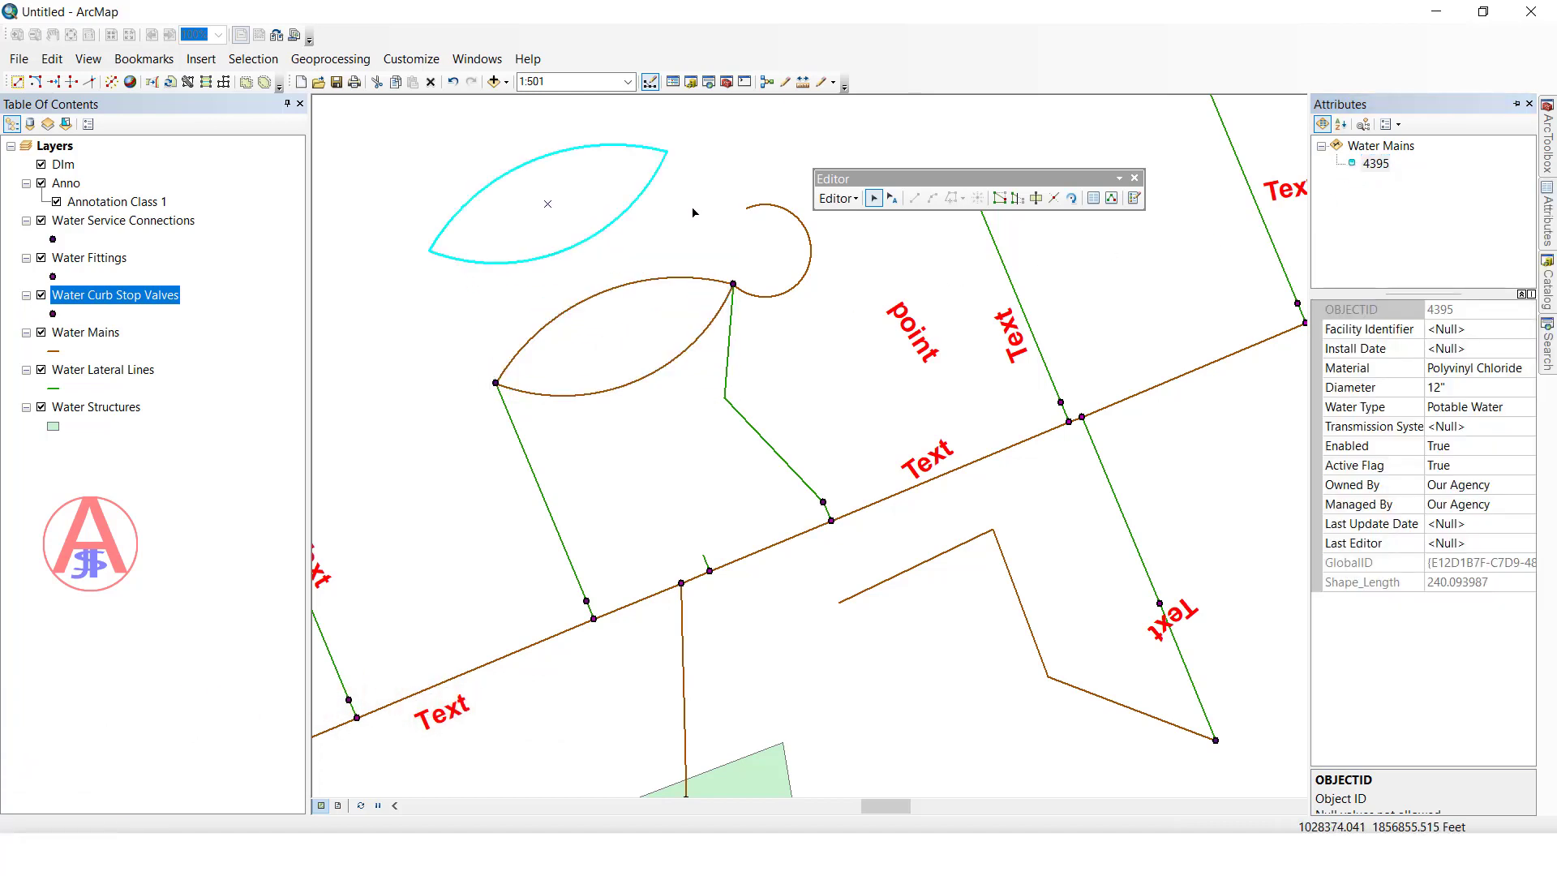
{"action": "left_click", "coordinate": [693, 210]}
{"action": "left_click", "coordinate": [1133, 198]}
{"action": "left_click", "coordinate": [638, 280]}
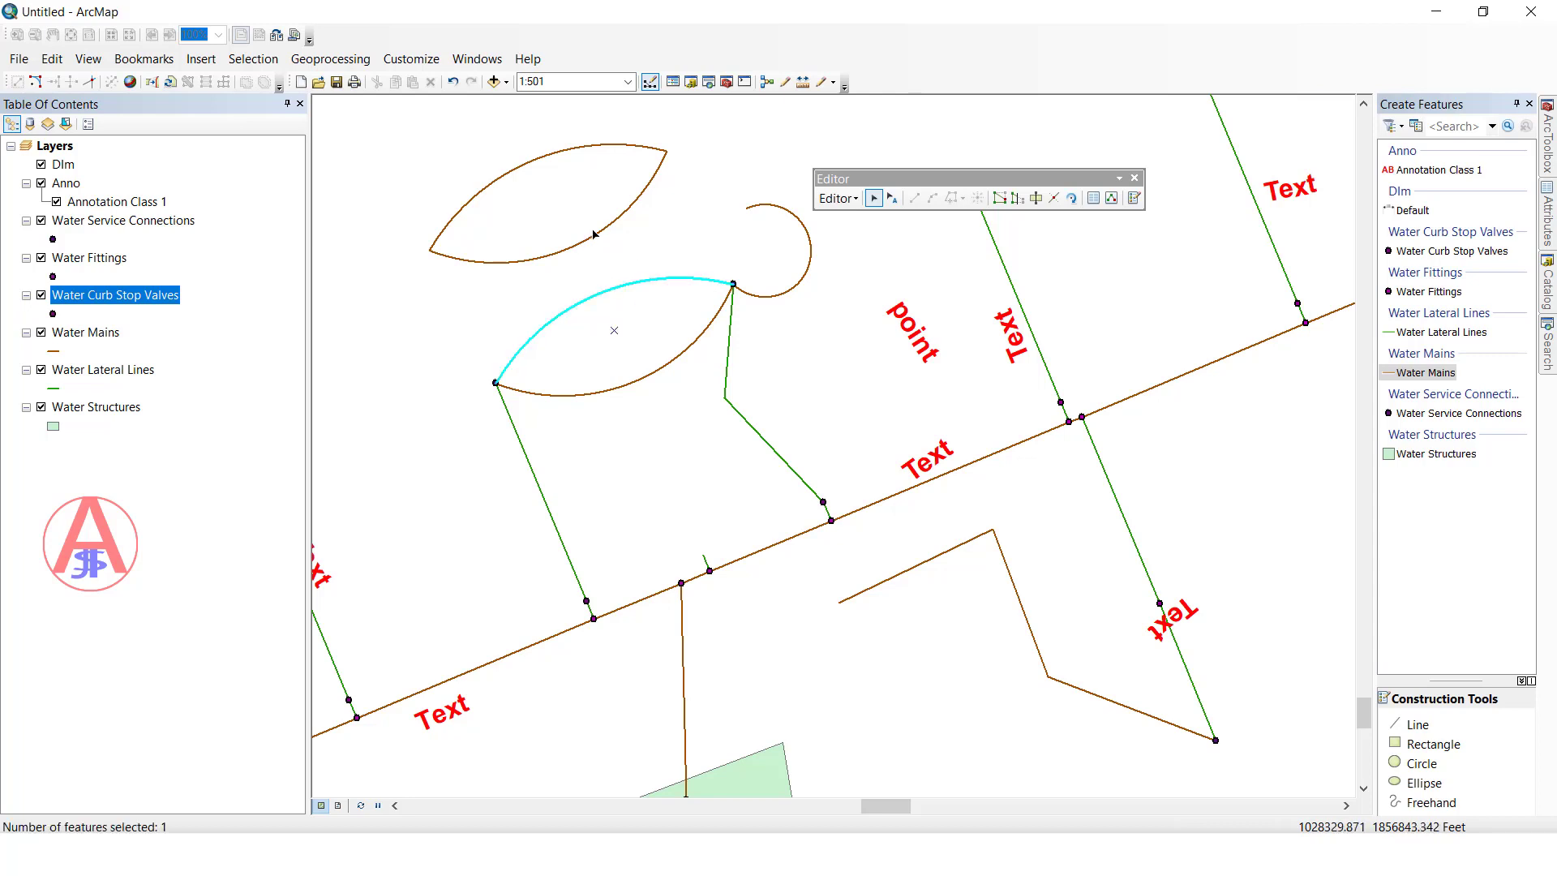
{"action": "left_click", "coordinate": [570, 191]}
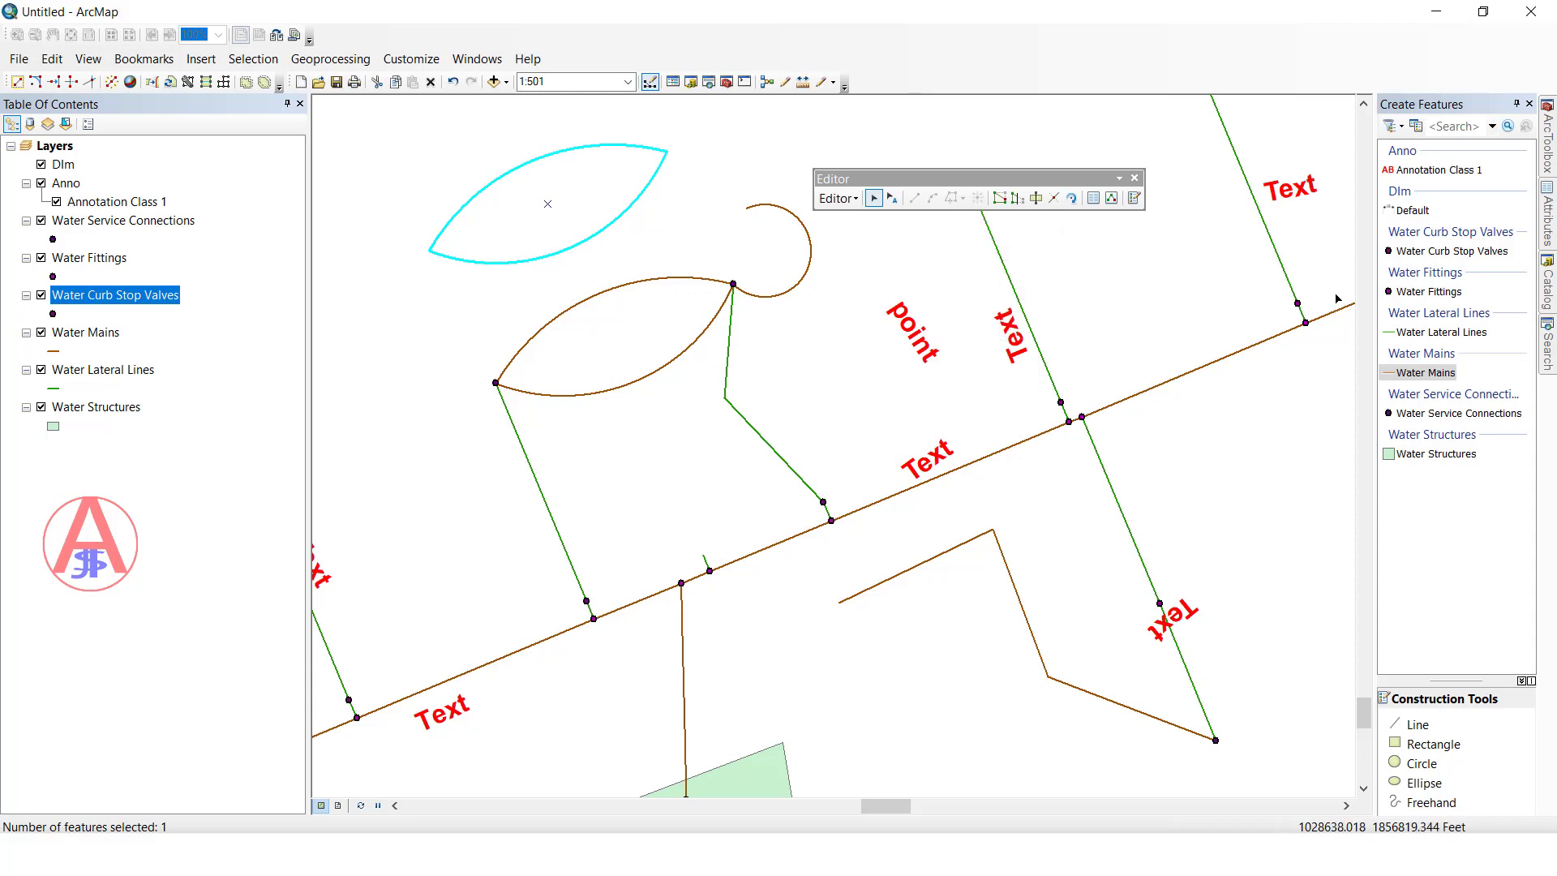
Place Water Fittings points: one on the lateral line beside the upside-down "point" text and six scattered in the empty area east of it
{"action": "left_click", "coordinate": [1398, 293]}
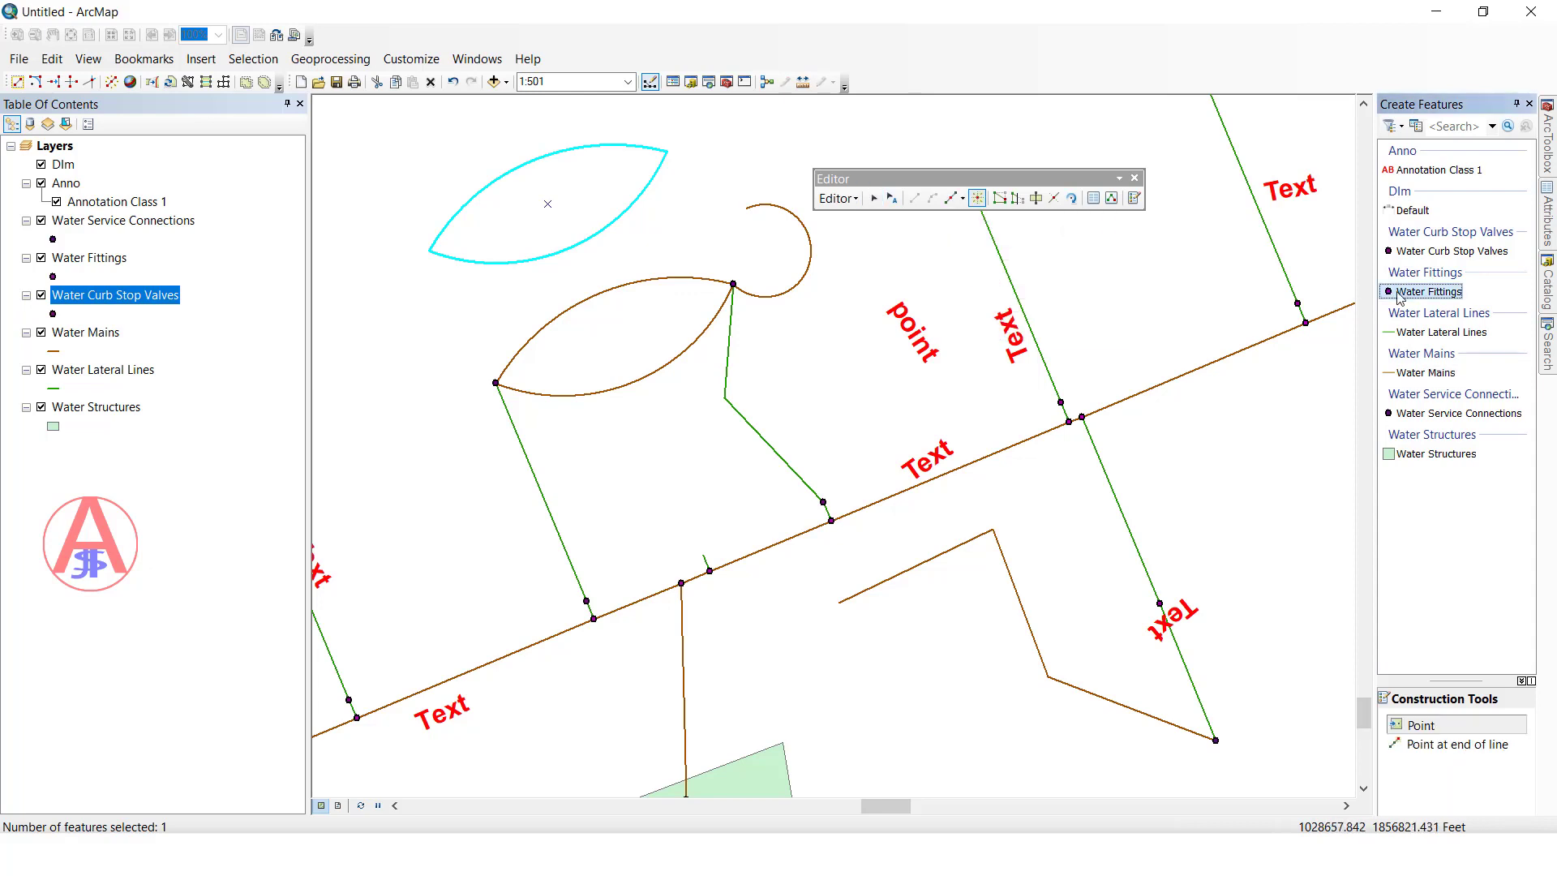
{"action": "left_click", "coordinate": [977, 199]}
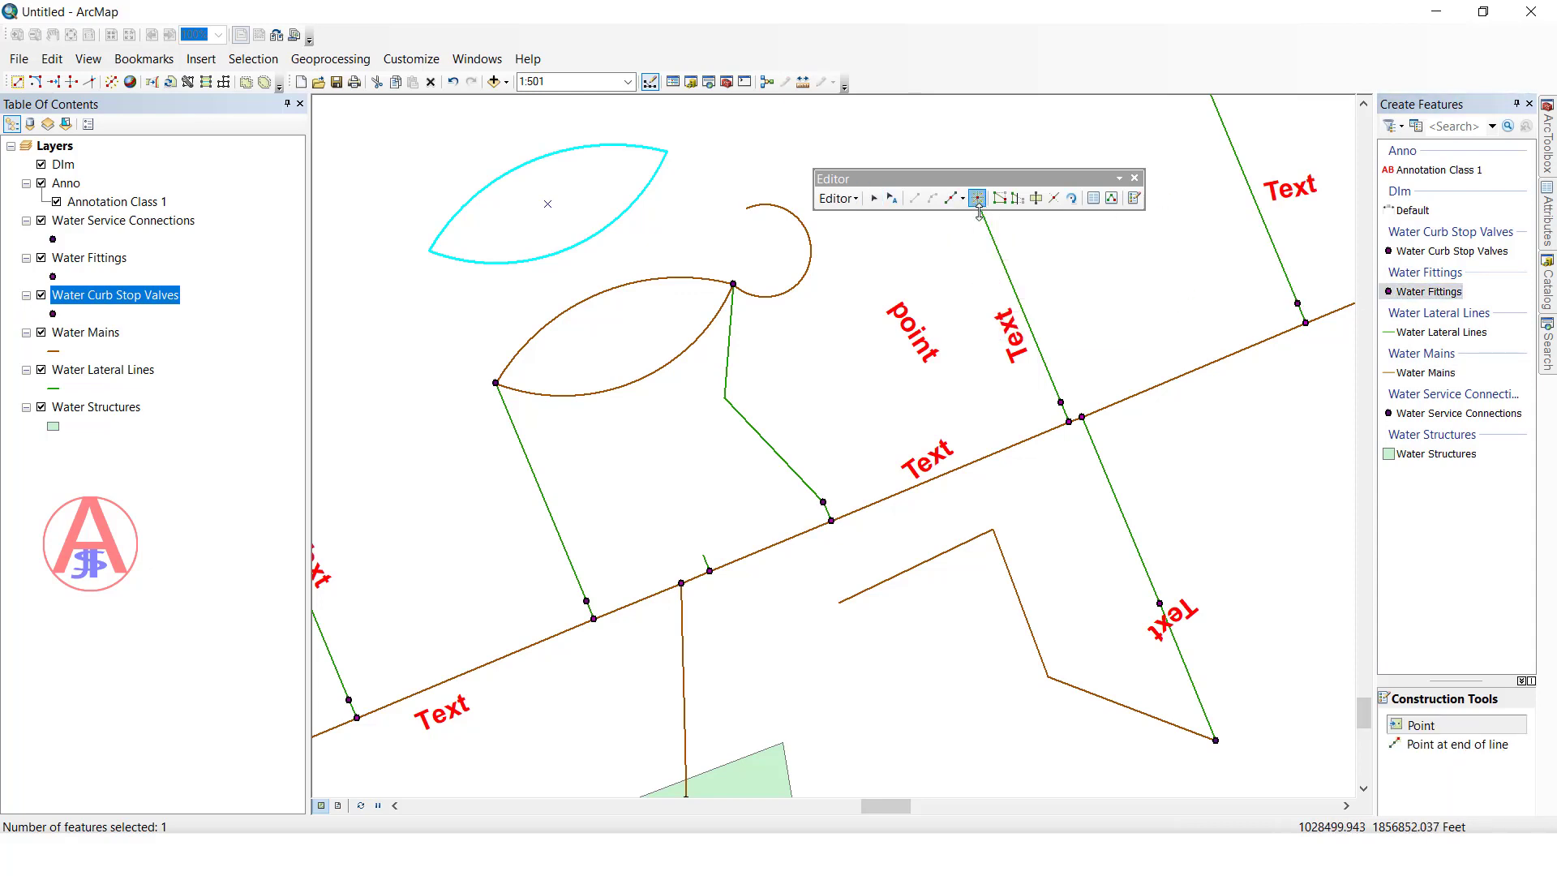
{"action": "left_click", "coordinate": [1015, 290]}
{"action": "left_click", "coordinate": [1222, 275]}
{"action": "left_click", "coordinate": [1141, 312]}
{"action": "left_click", "coordinate": [1093, 277]}
{"action": "left_click", "coordinate": [1099, 328]}
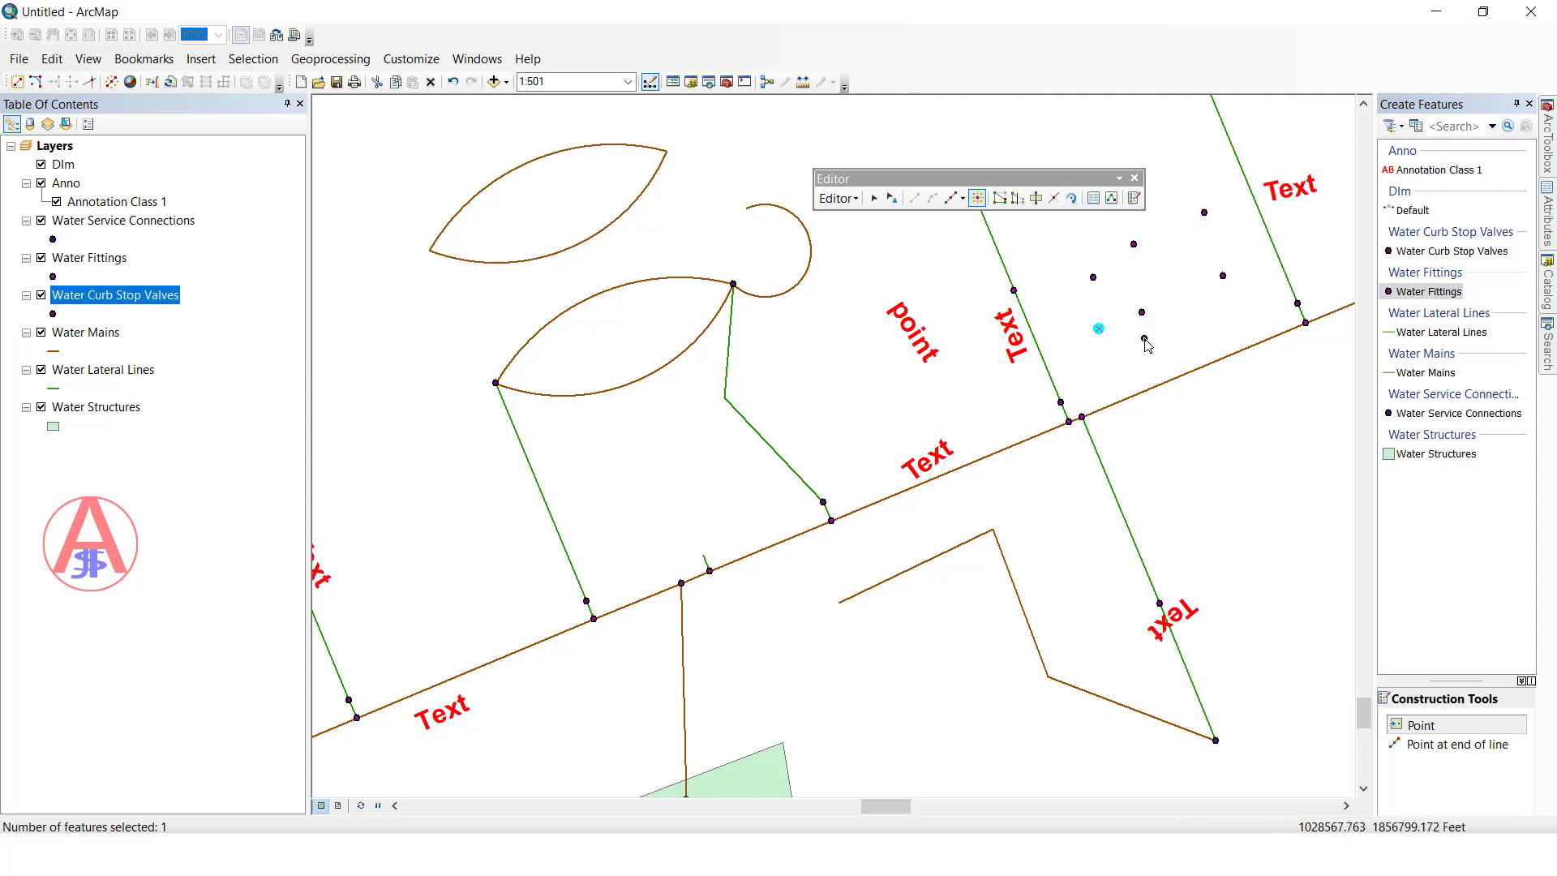
{"action": "key", "text": "e"}
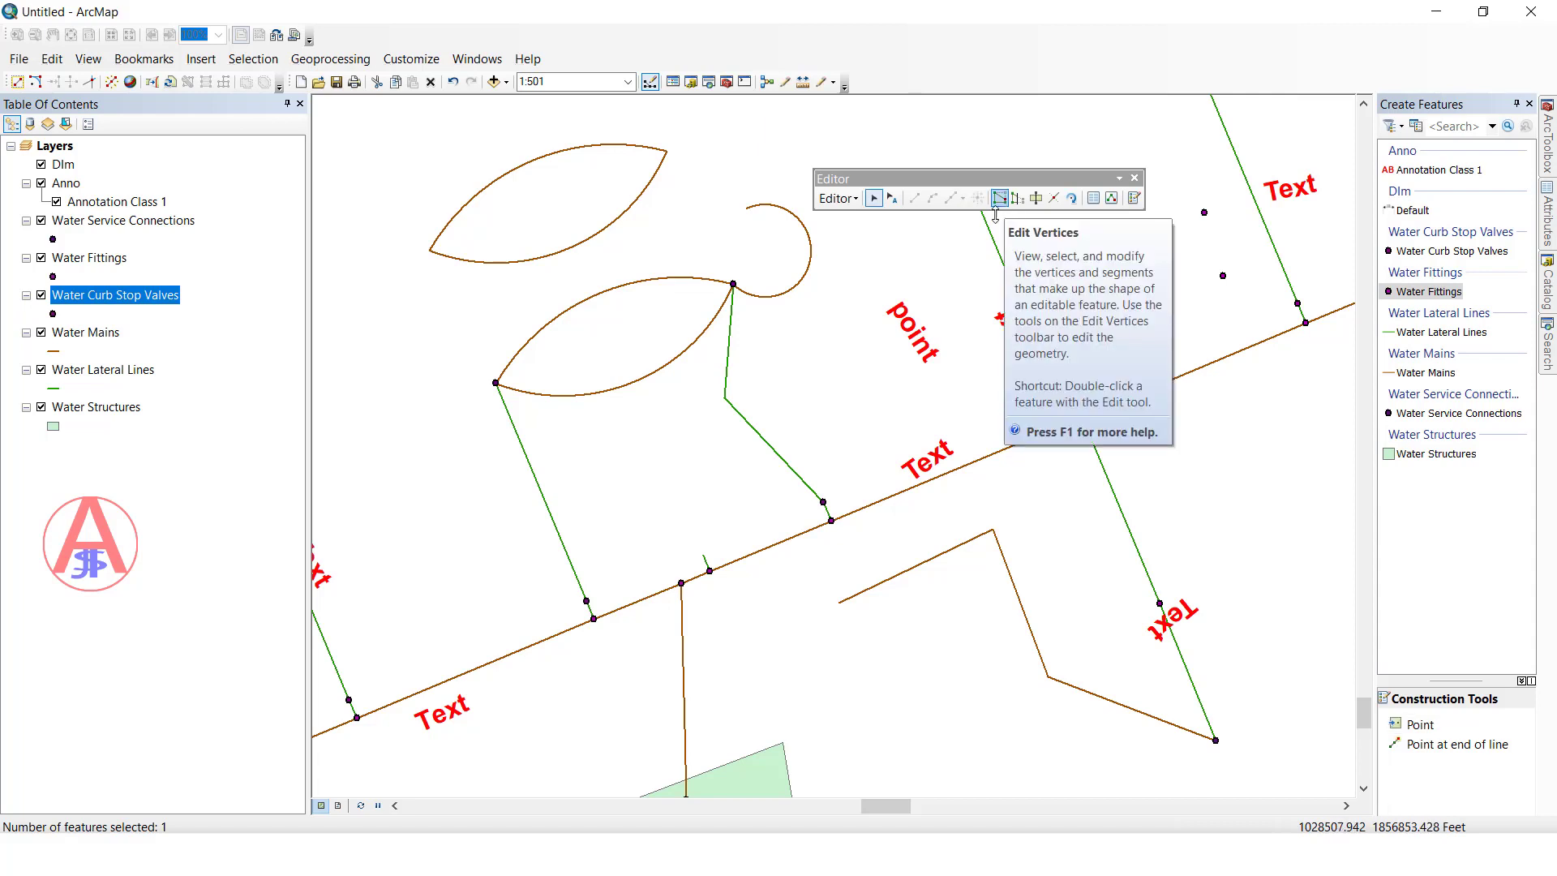
Open the bent Water Lateral Lines feature for vertex editing and add a vertex on each of its two segments
{"action": "left_click", "coordinate": [754, 409]}
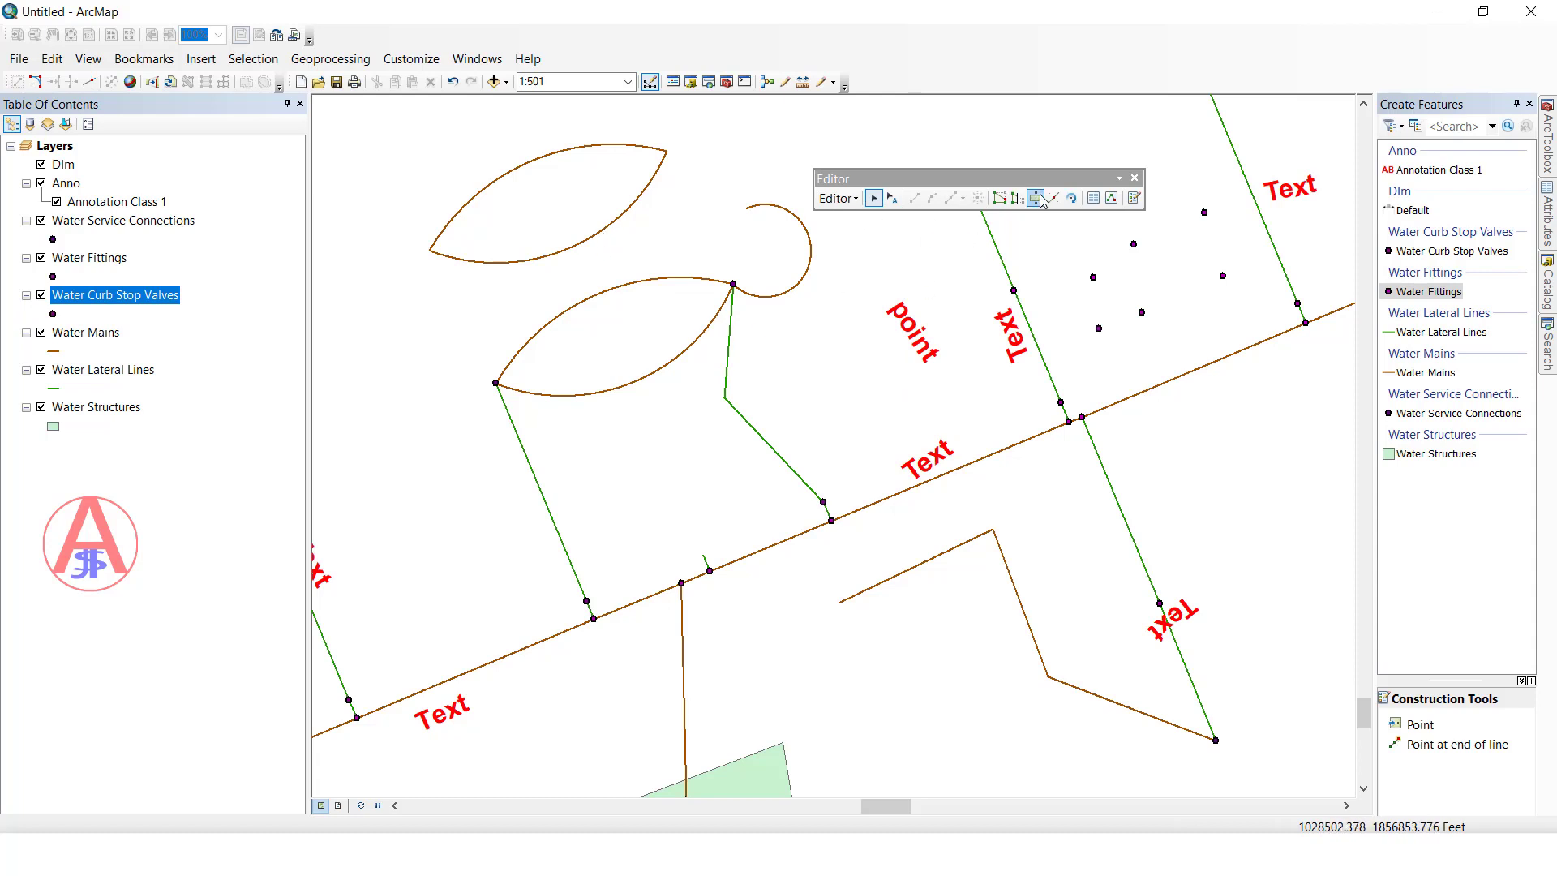
{"action": "left_click", "coordinate": [753, 415]}
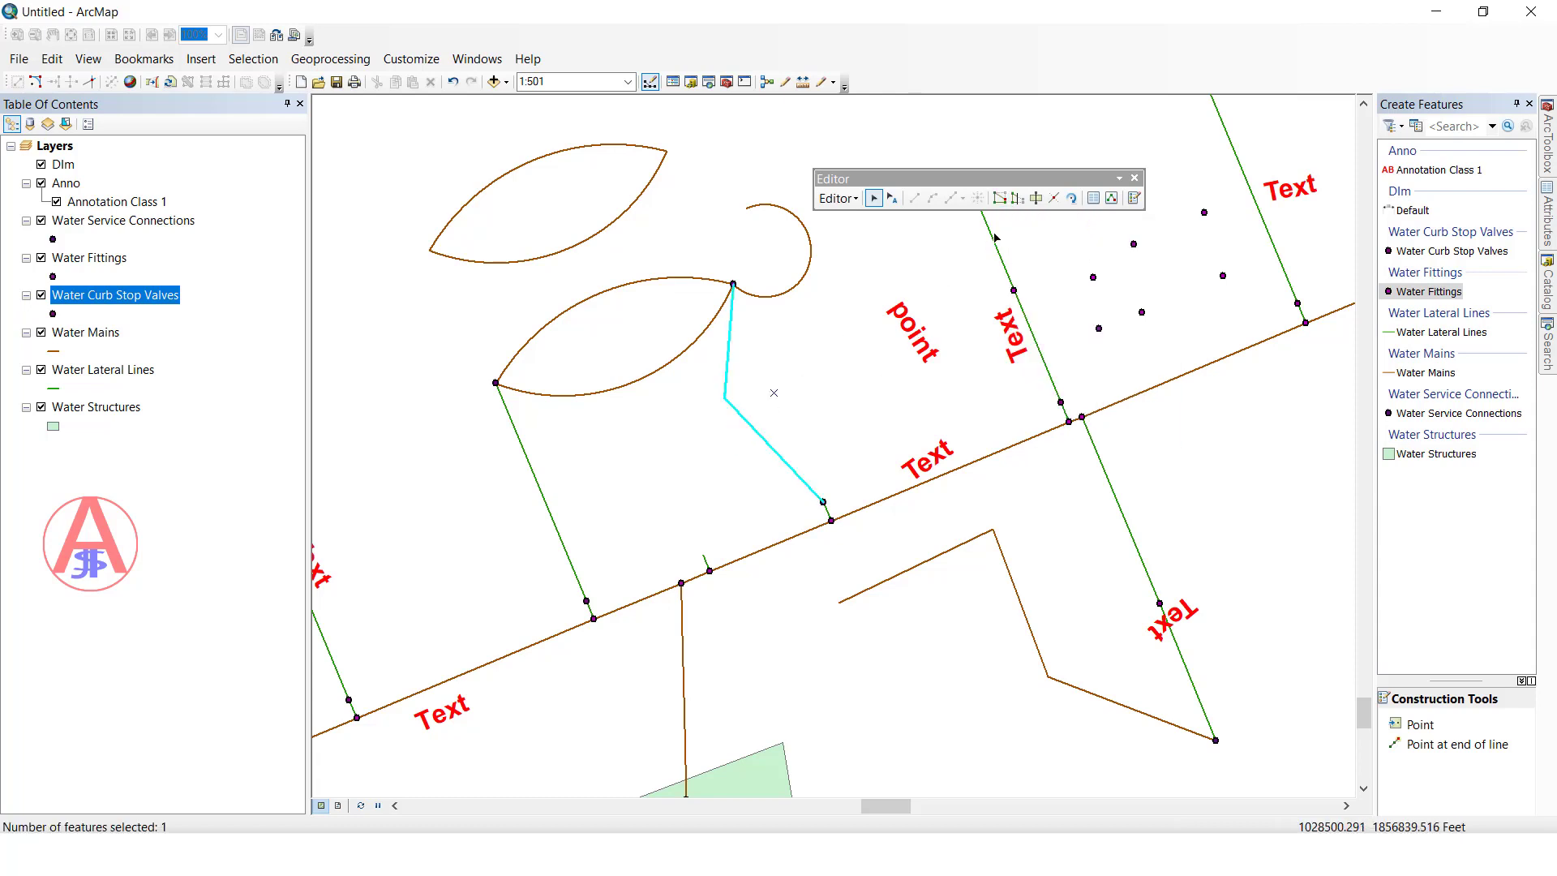
{"action": "left_click", "coordinate": [1001, 200]}
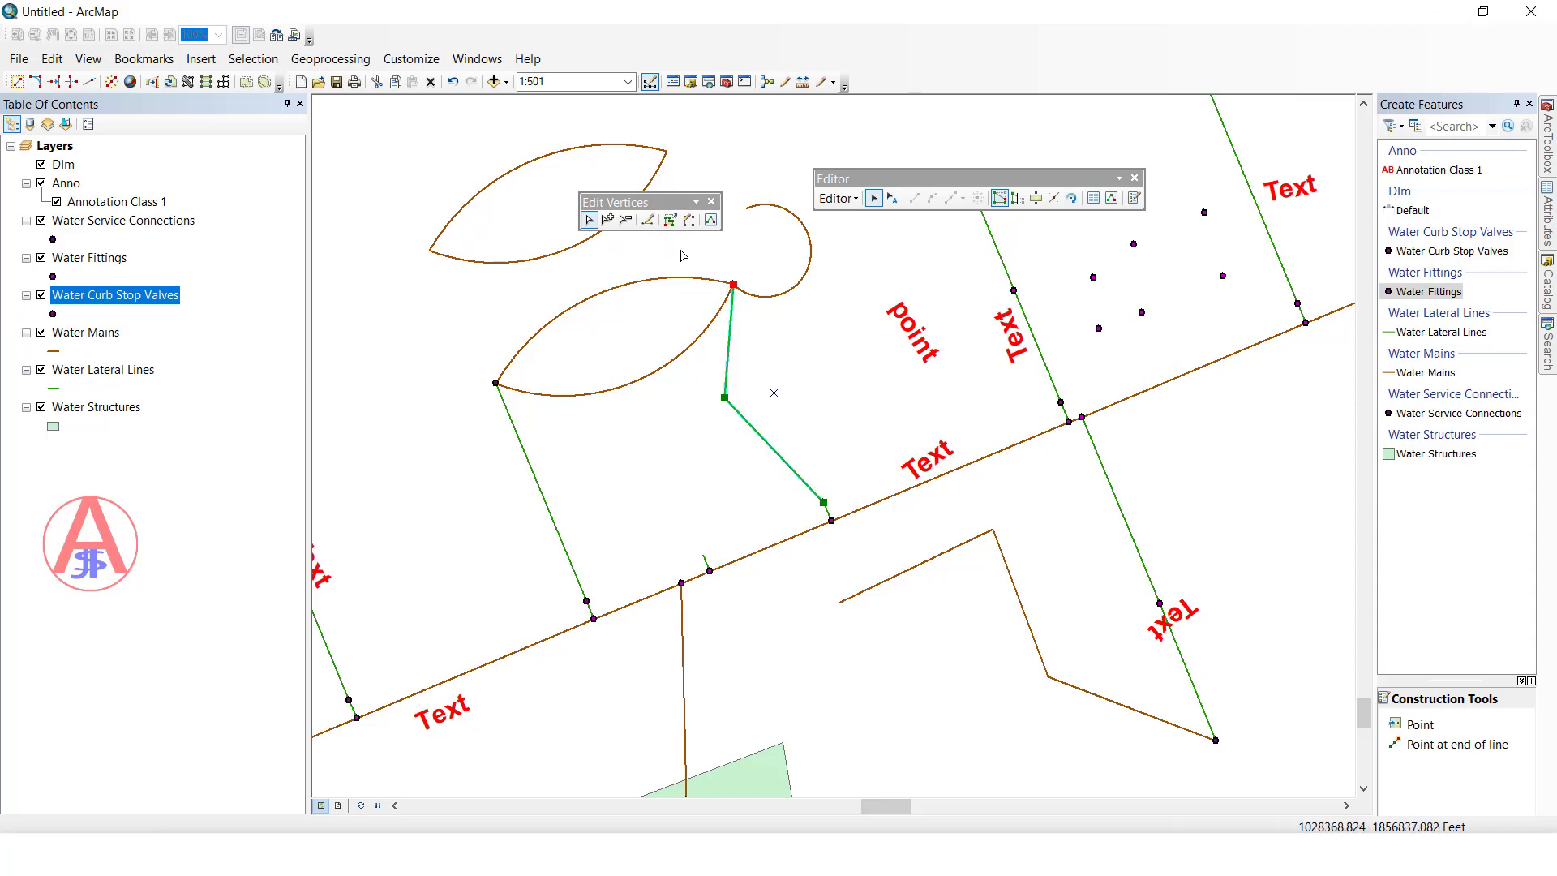
{"action": "left_click", "coordinate": [616, 221]}
{"action": "left_click", "coordinate": [731, 325]}
{"action": "left_click", "coordinate": [758, 432]}
Delete the two added vertices and continue the lateral a short way upward past the service connection, finishing the sketch
{"action": "left_click", "coordinate": [625, 220]}
{"action": "left_click", "coordinate": [757, 431]}
{"action": "left_click", "coordinate": [730, 324]}
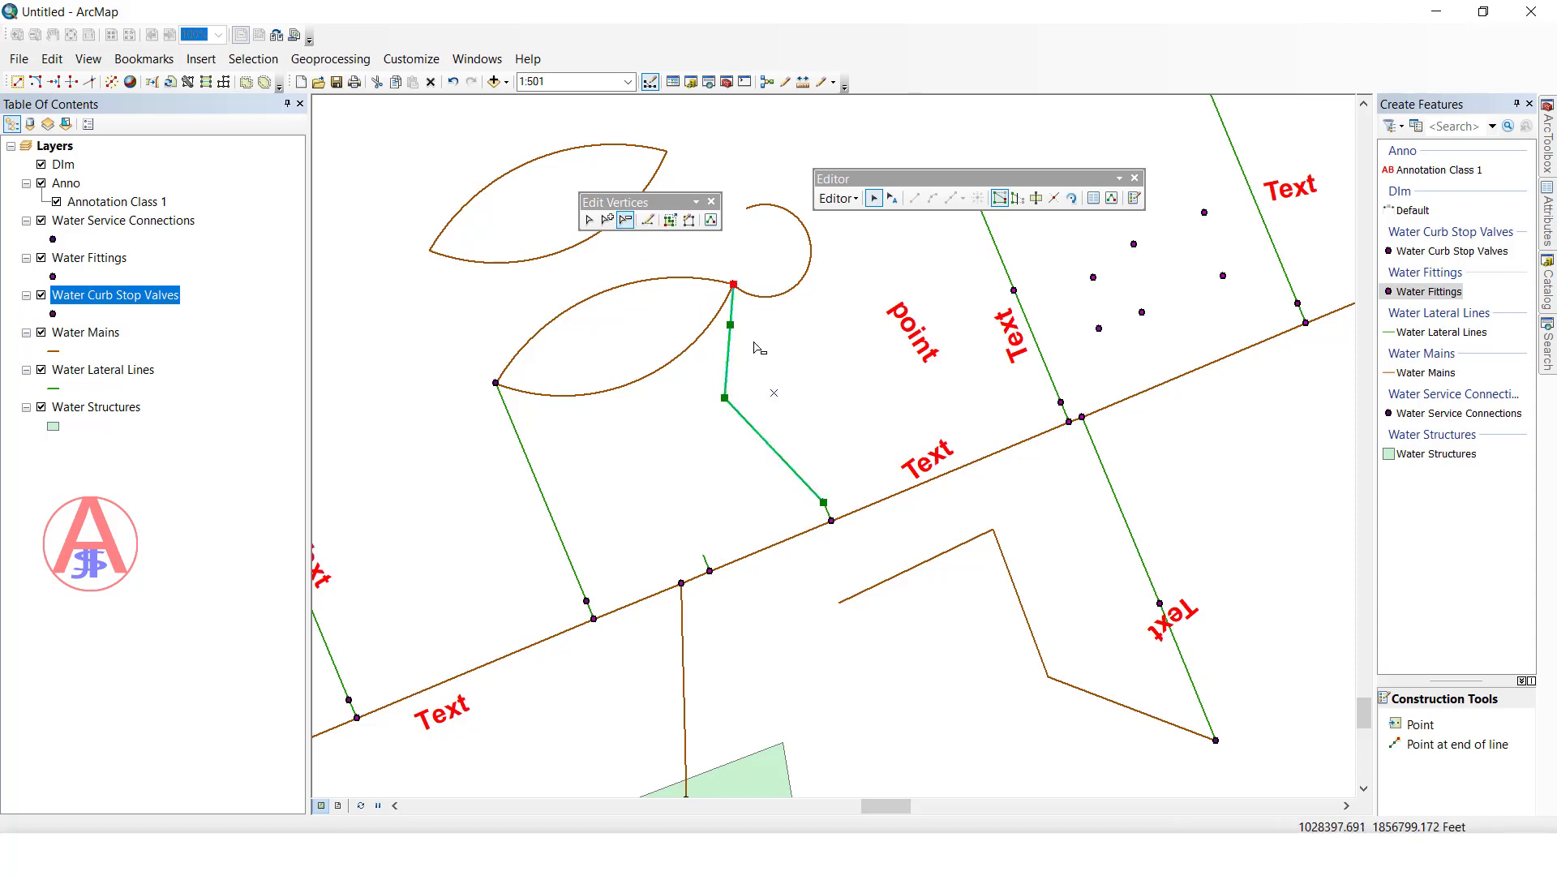
{"action": "left_click", "coordinate": [710, 220]}
{"action": "double_click", "coordinate": [732, 207]}
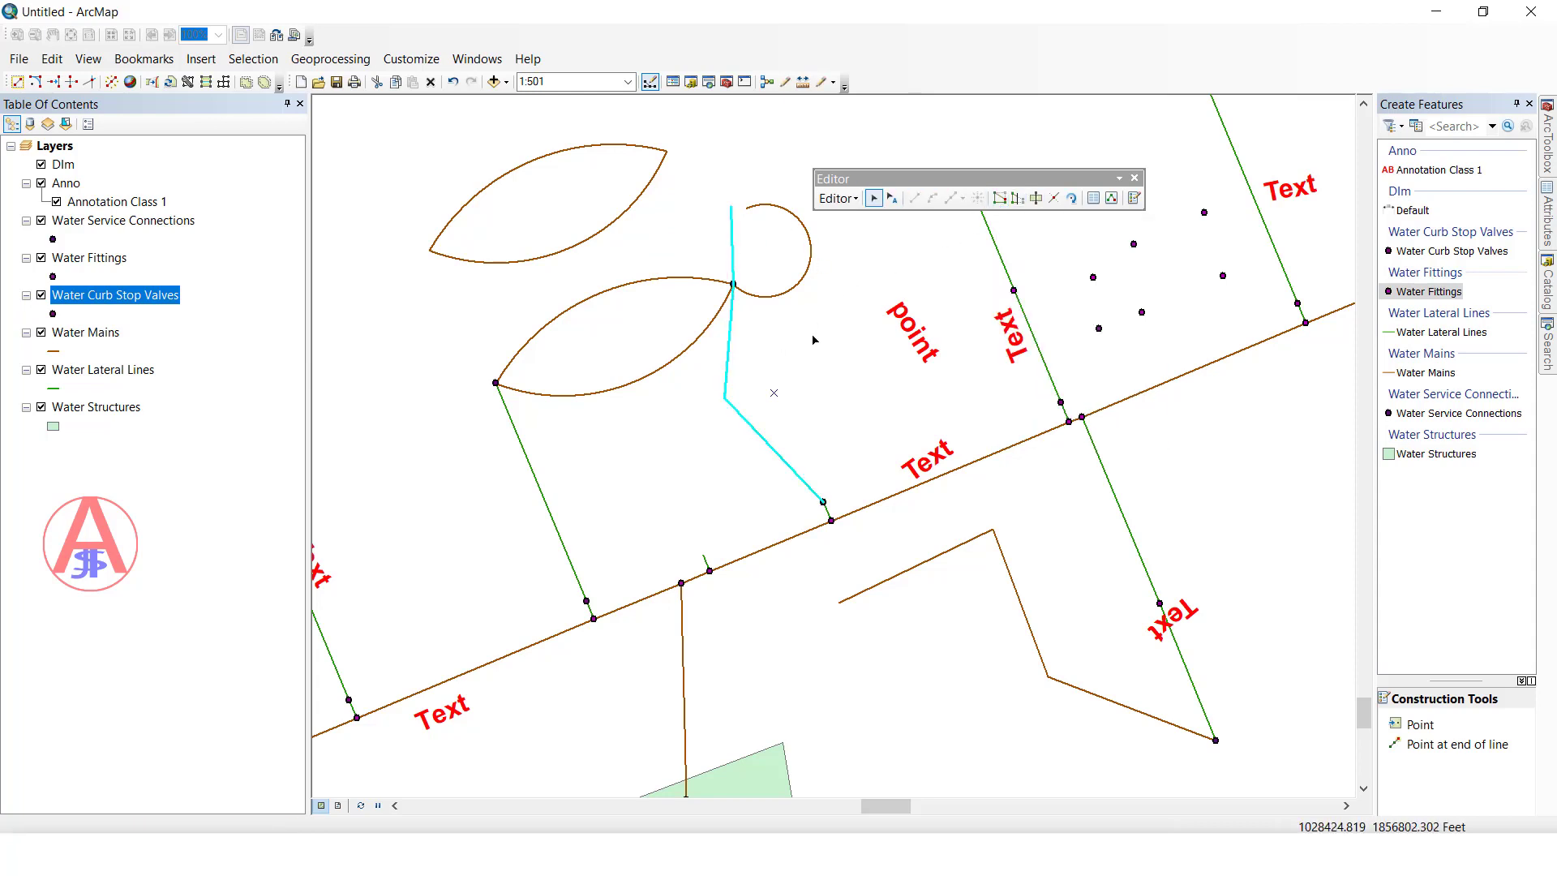
Reshape the selected lateral into a straight run from the service connection to the curb stop valve, and clear the selection
{"action": "left_click", "coordinate": [1014, 201]}
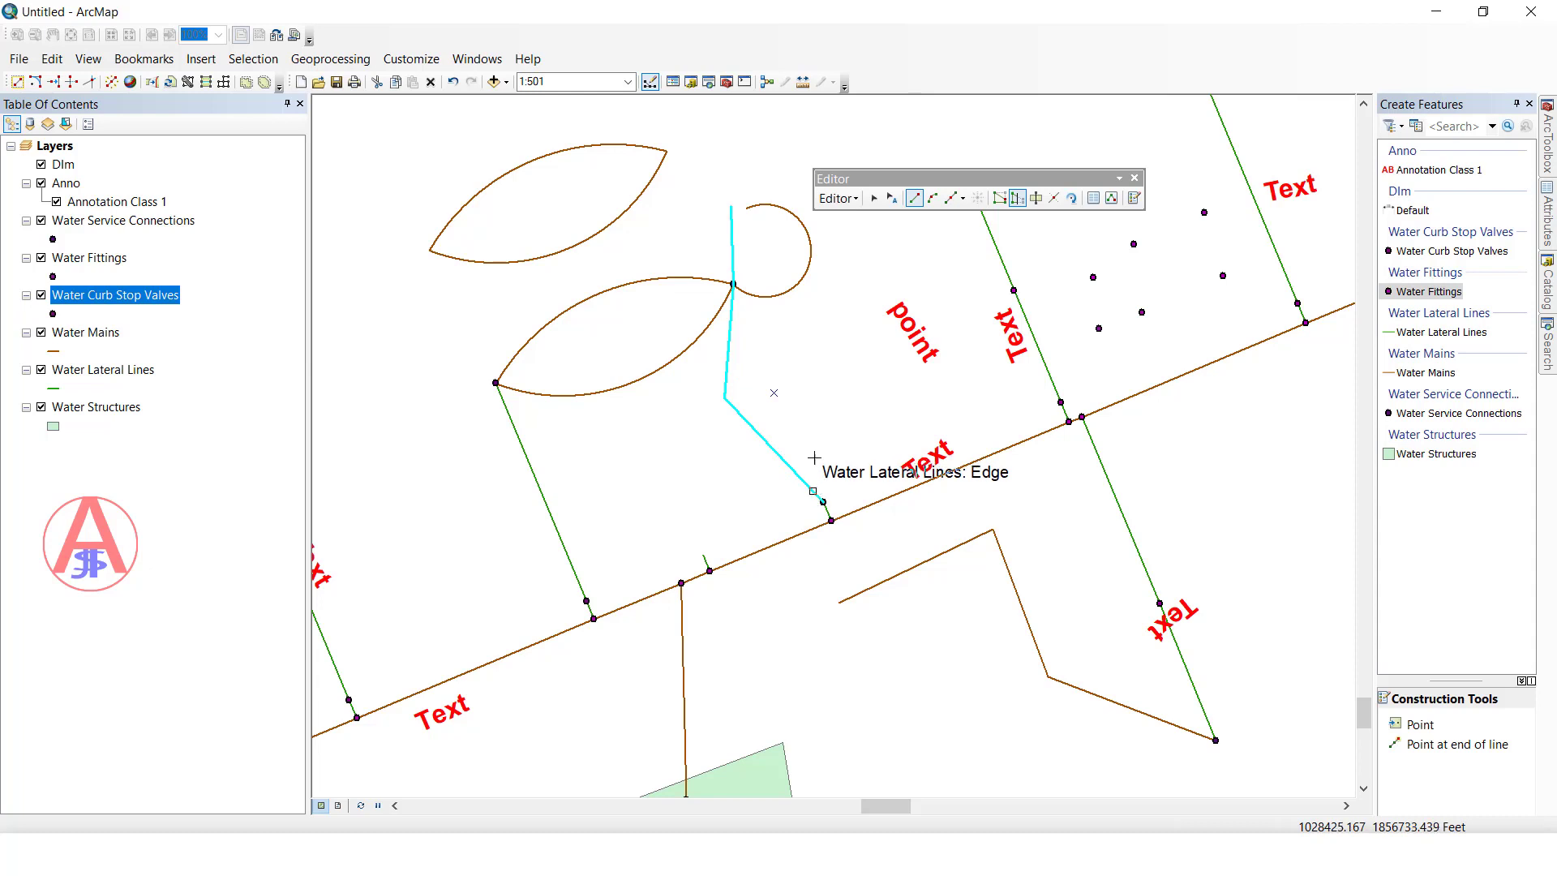
{"action": "left_click", "coordinate": [733, 284]}
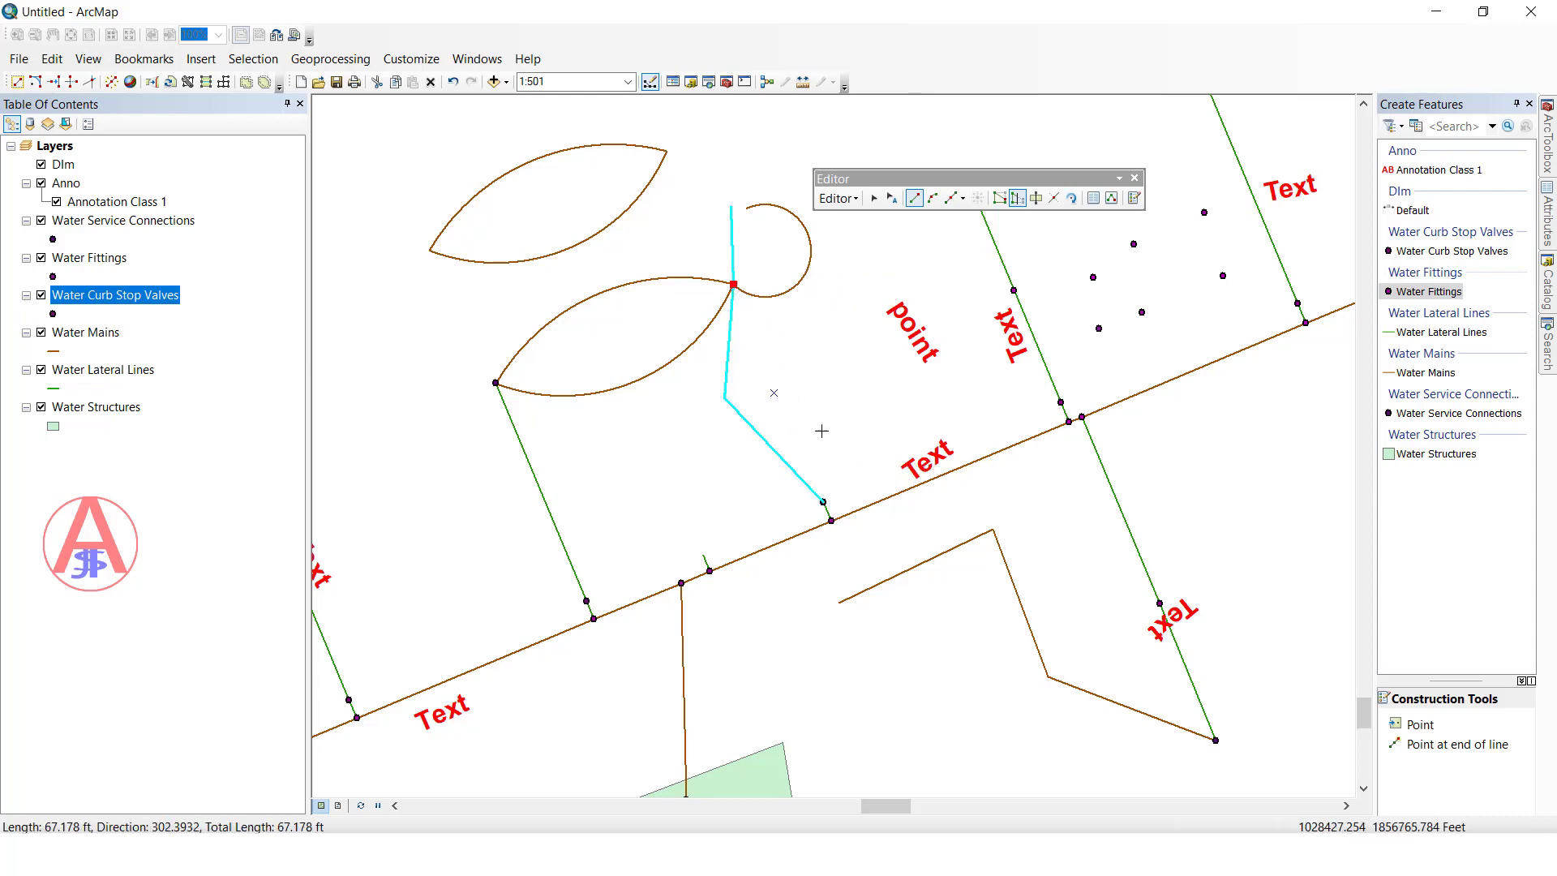
{"action": "double_click", "coordinate": [823, 502]}
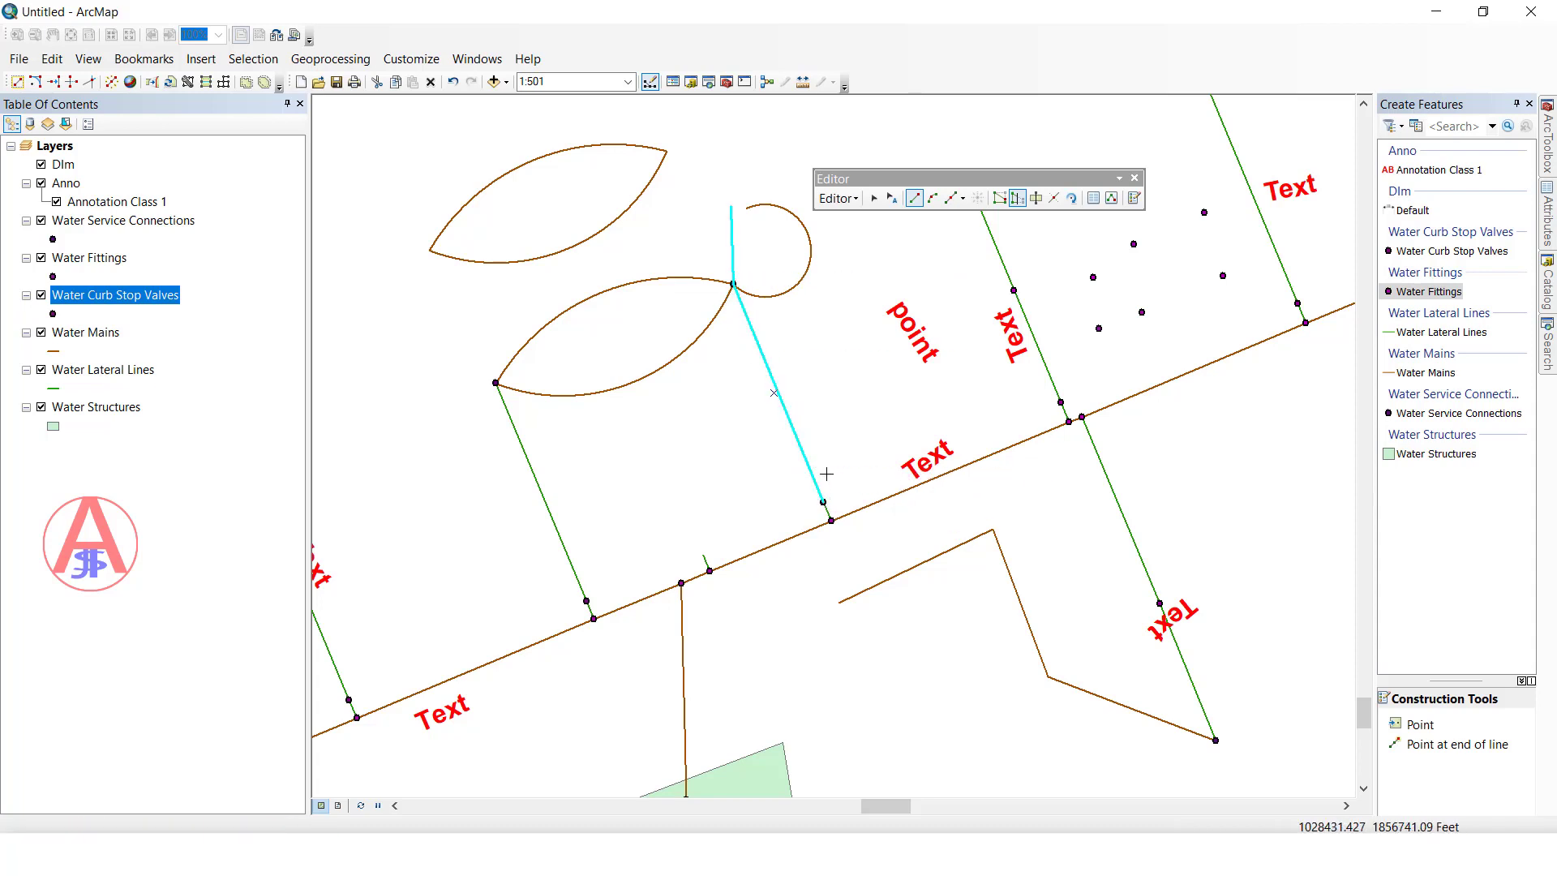
{"action": "key", "text": "e"}
{"action": "left_click", "coordinate": [791, 328]}
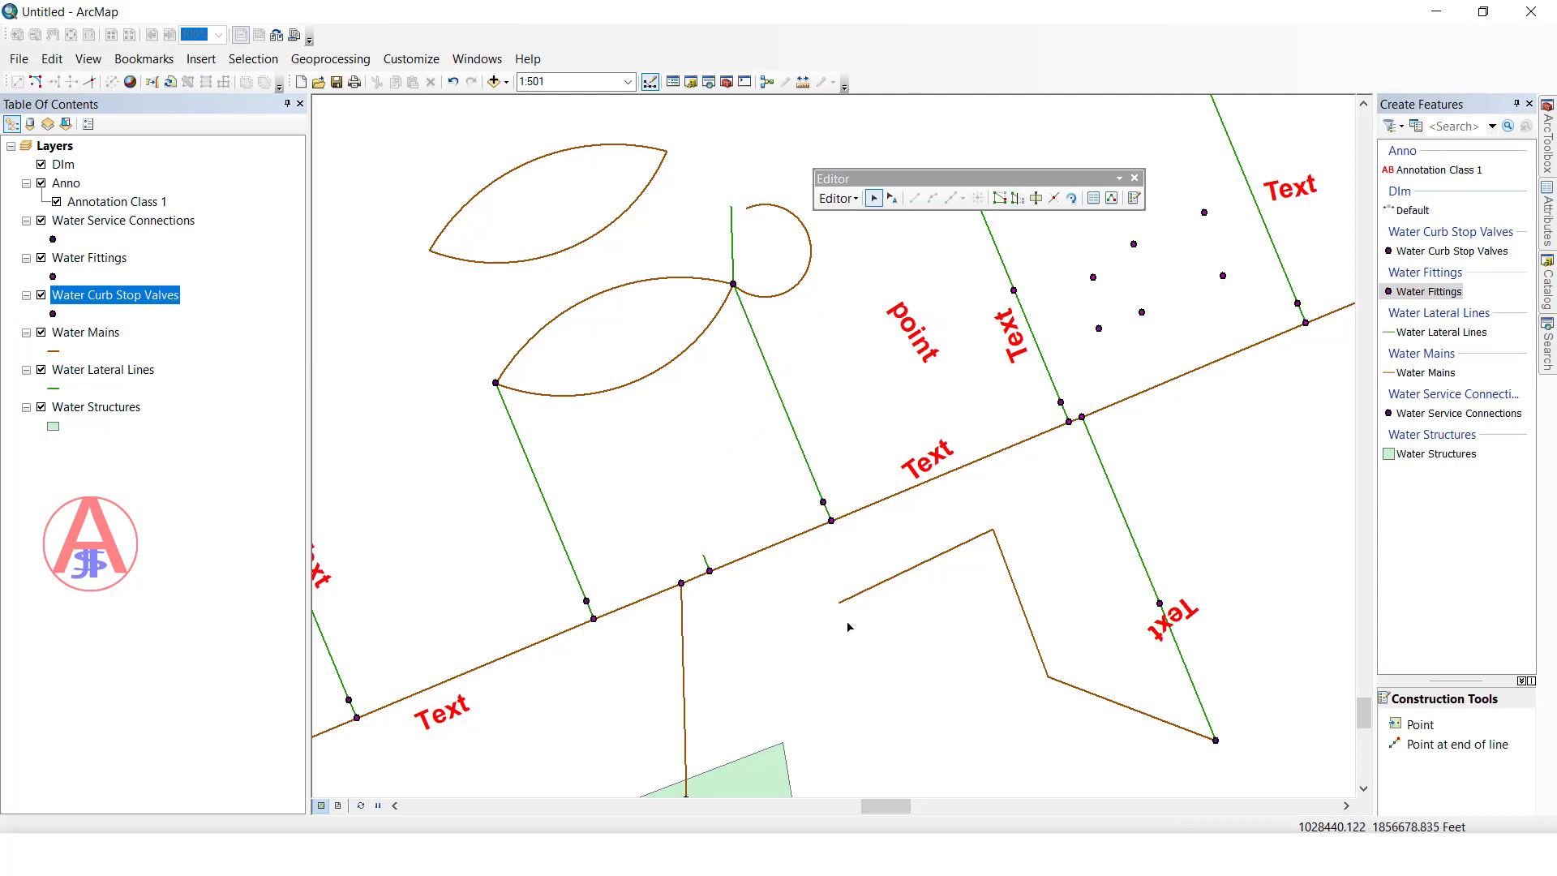
Reshape the bent Water Mains line below the main into a single straight line between its two endpoints
{"action": "left_click", "coordinate": [1009, 545]}
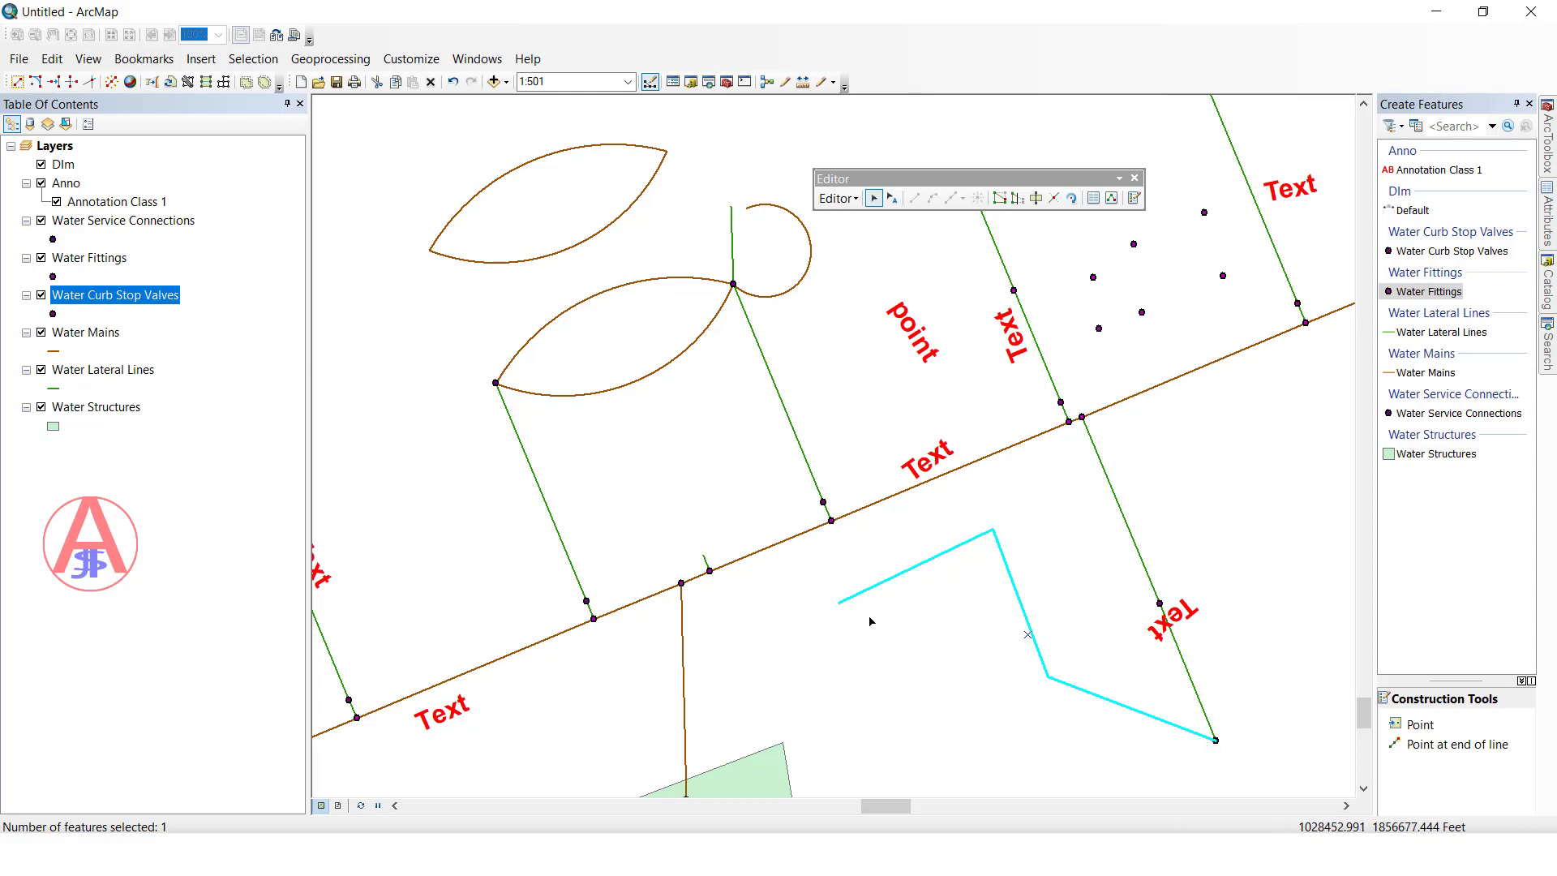
{"action": "left_click", "coordinate": [1017, 198]}
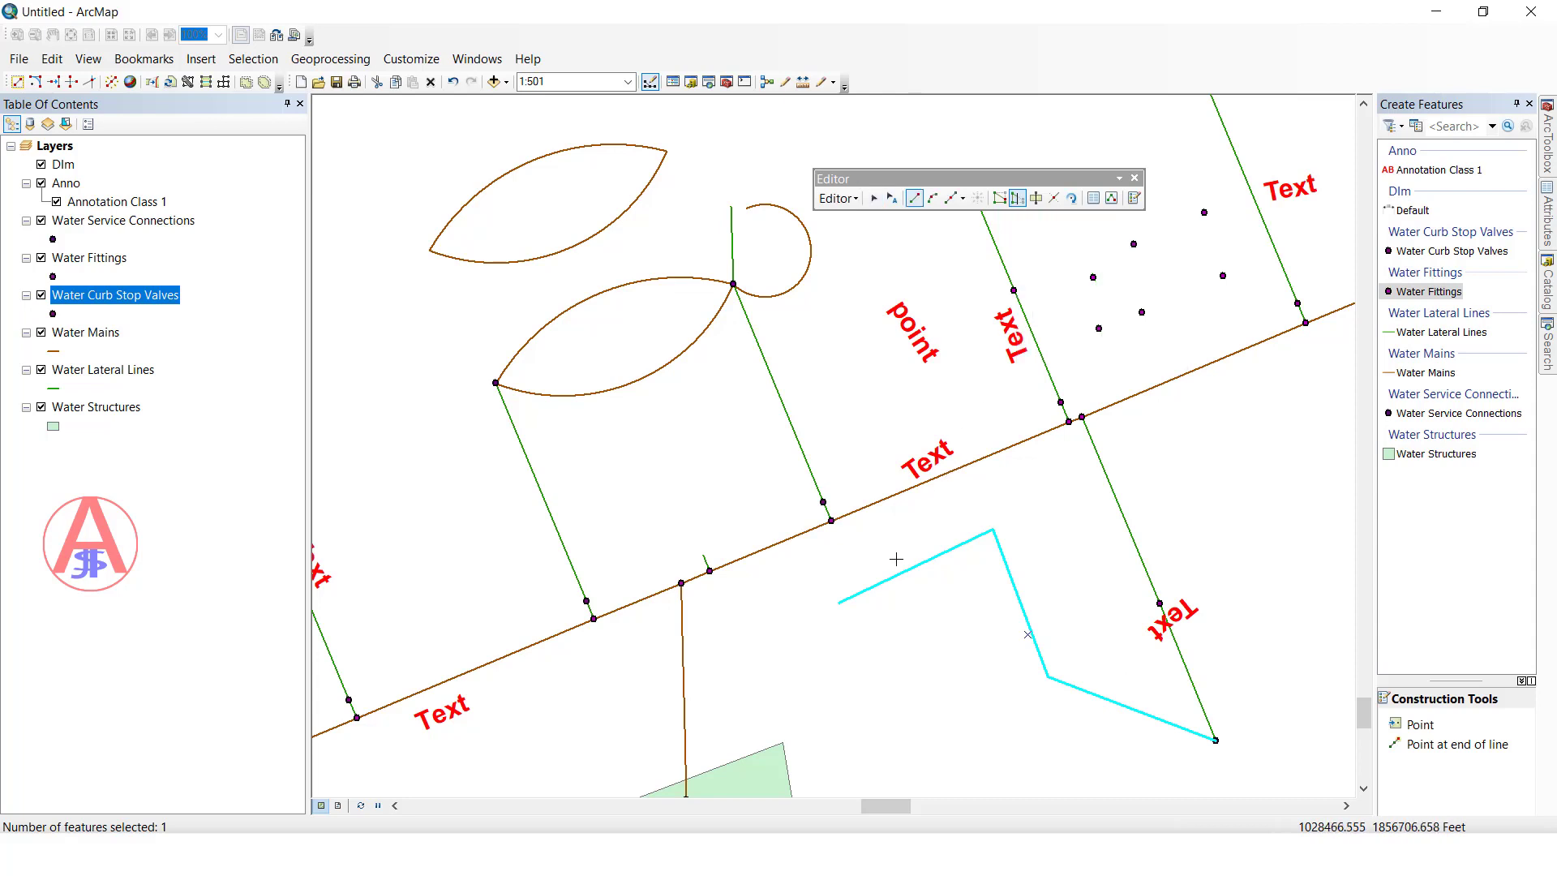
{"action": "left_click", "coordinate": [839, 602]}
{"action": "double_click", "coordinate": [1219, 737]}
{"action": "key", "text": "e"}
{"action": "left_click", "coordinate": [999, 589]}
{"action": "left_click", "coordinate": [970, 649]}
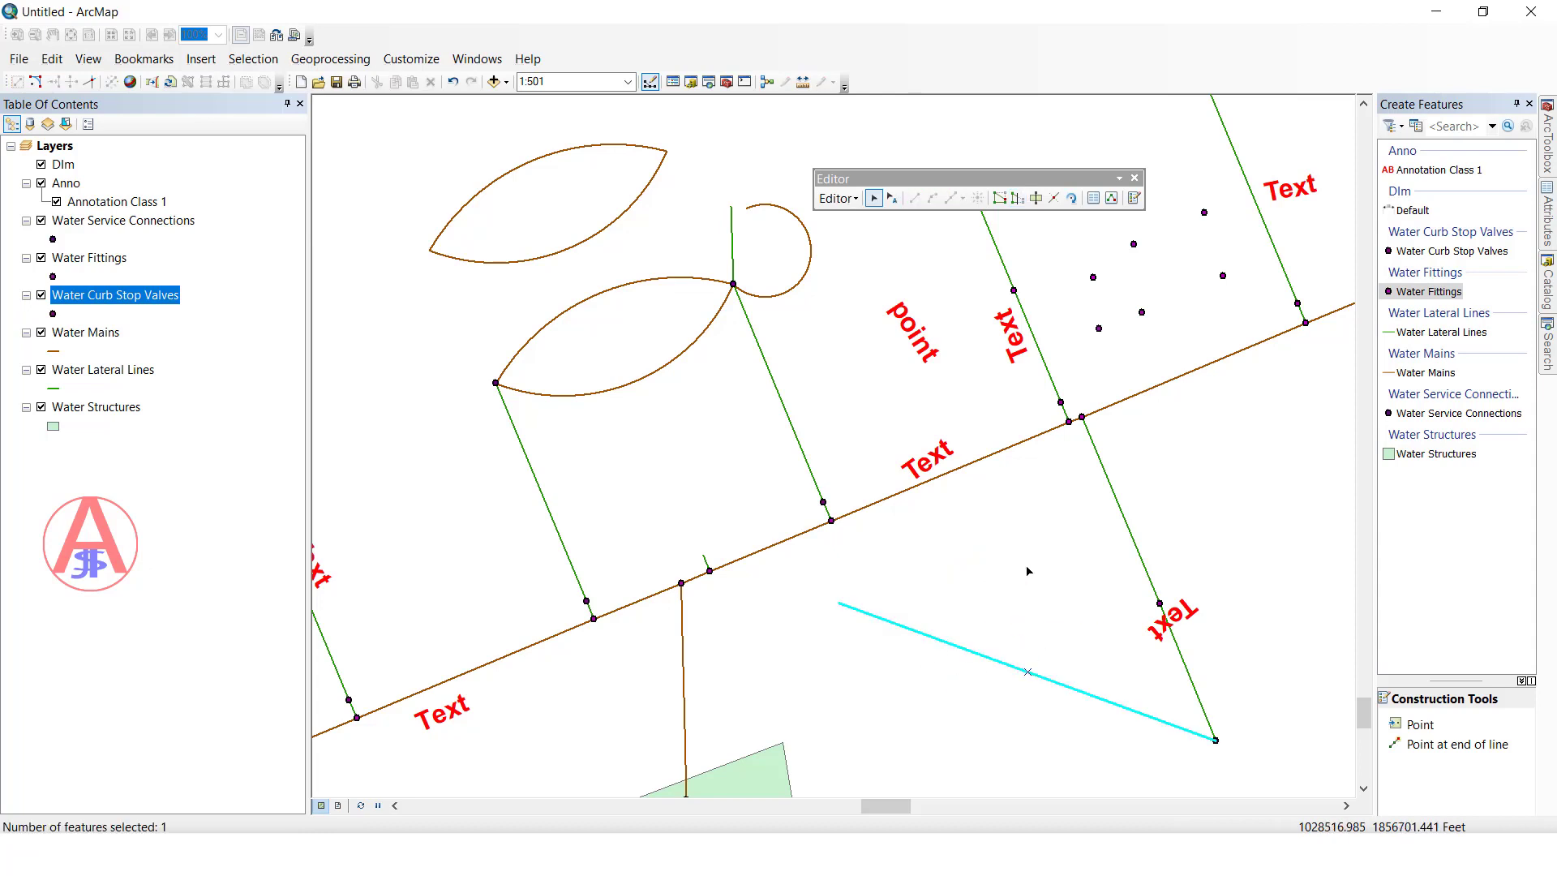
Cut the large four-sided Water Structures polygon at the southwest end of the main diagonally, from its upper-left corner to its lower-right corner
{"action": "left_click_drag", "start_coordinate": [851, 675], "coordinate": [980, 347]}
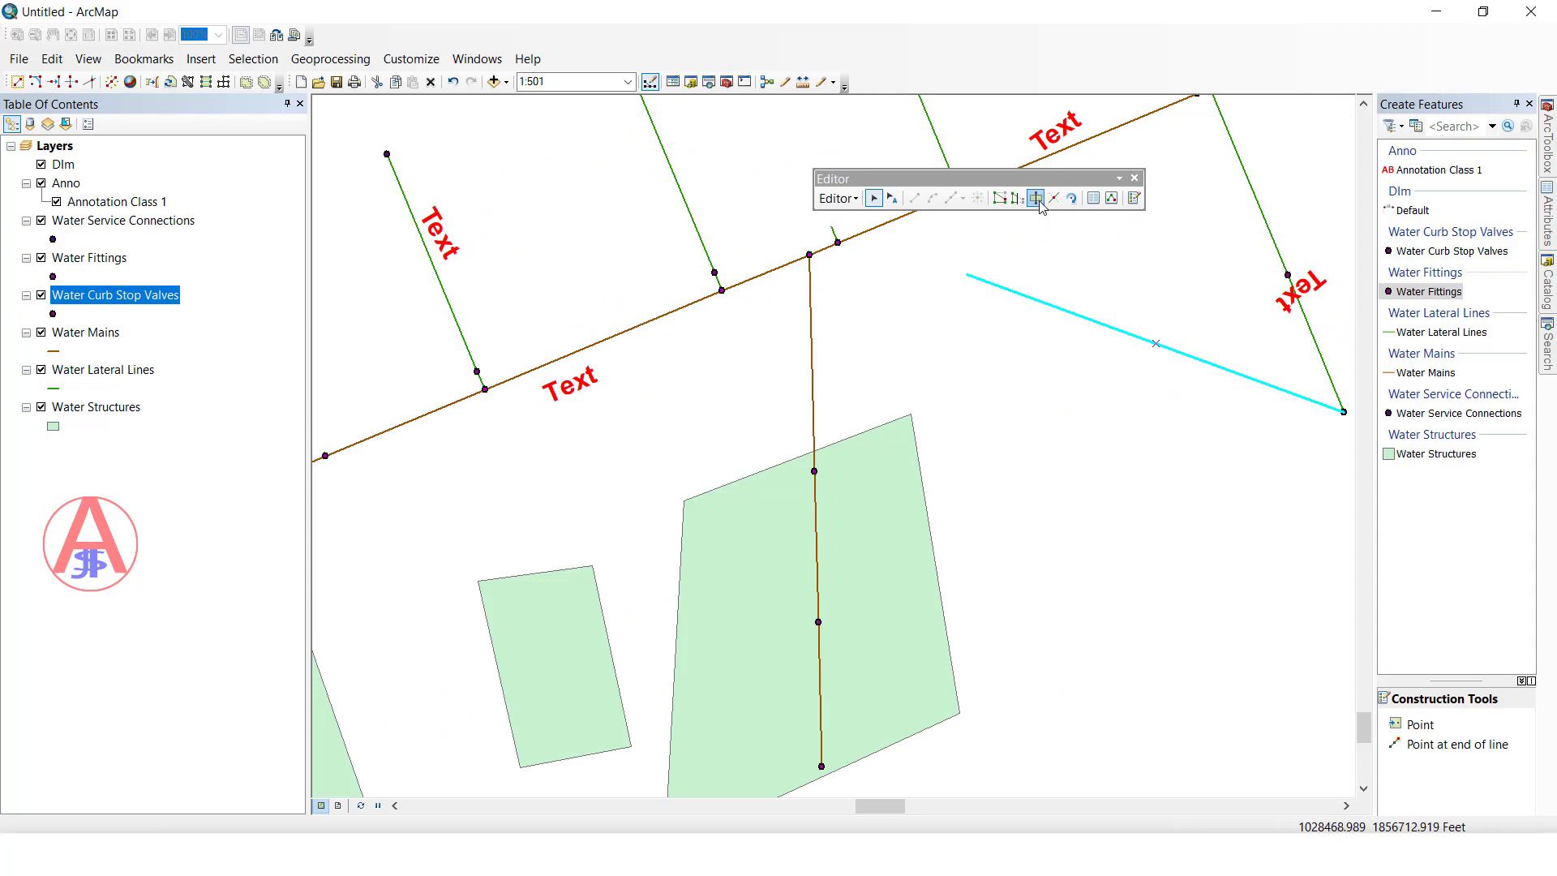
{"action": "left_click_drag", "start_coordinate": [1036, 488], "coordinate": [1273, 262]}
{"action": "left_click_drag", "start_coordinate": [706, 432], "coordinate": [1005, 397]}
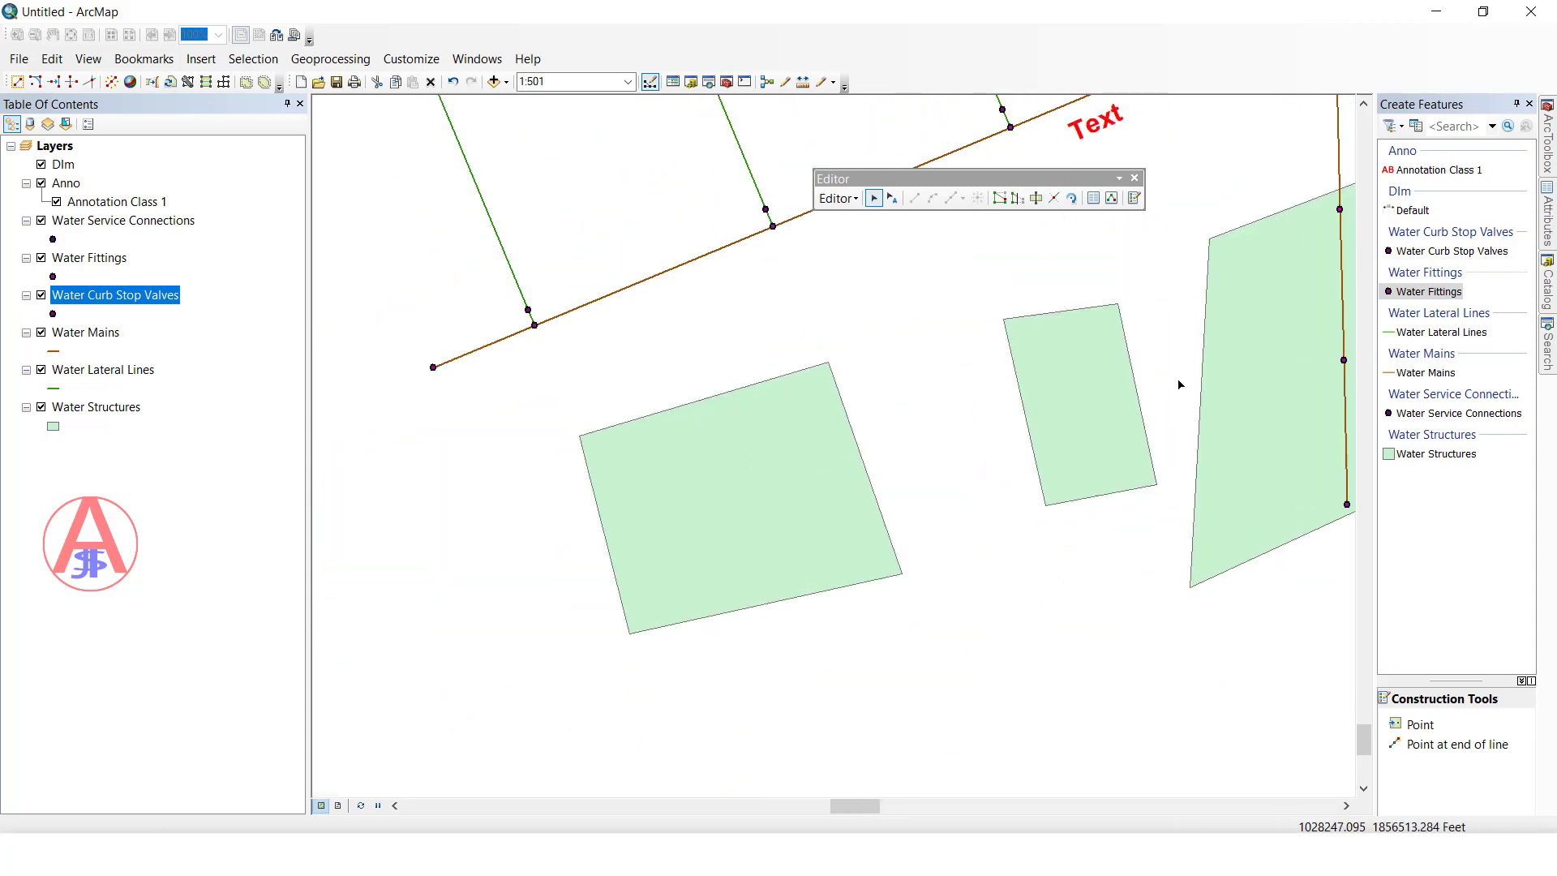
{"action": "left_click", "coordinate": [730, 466]}
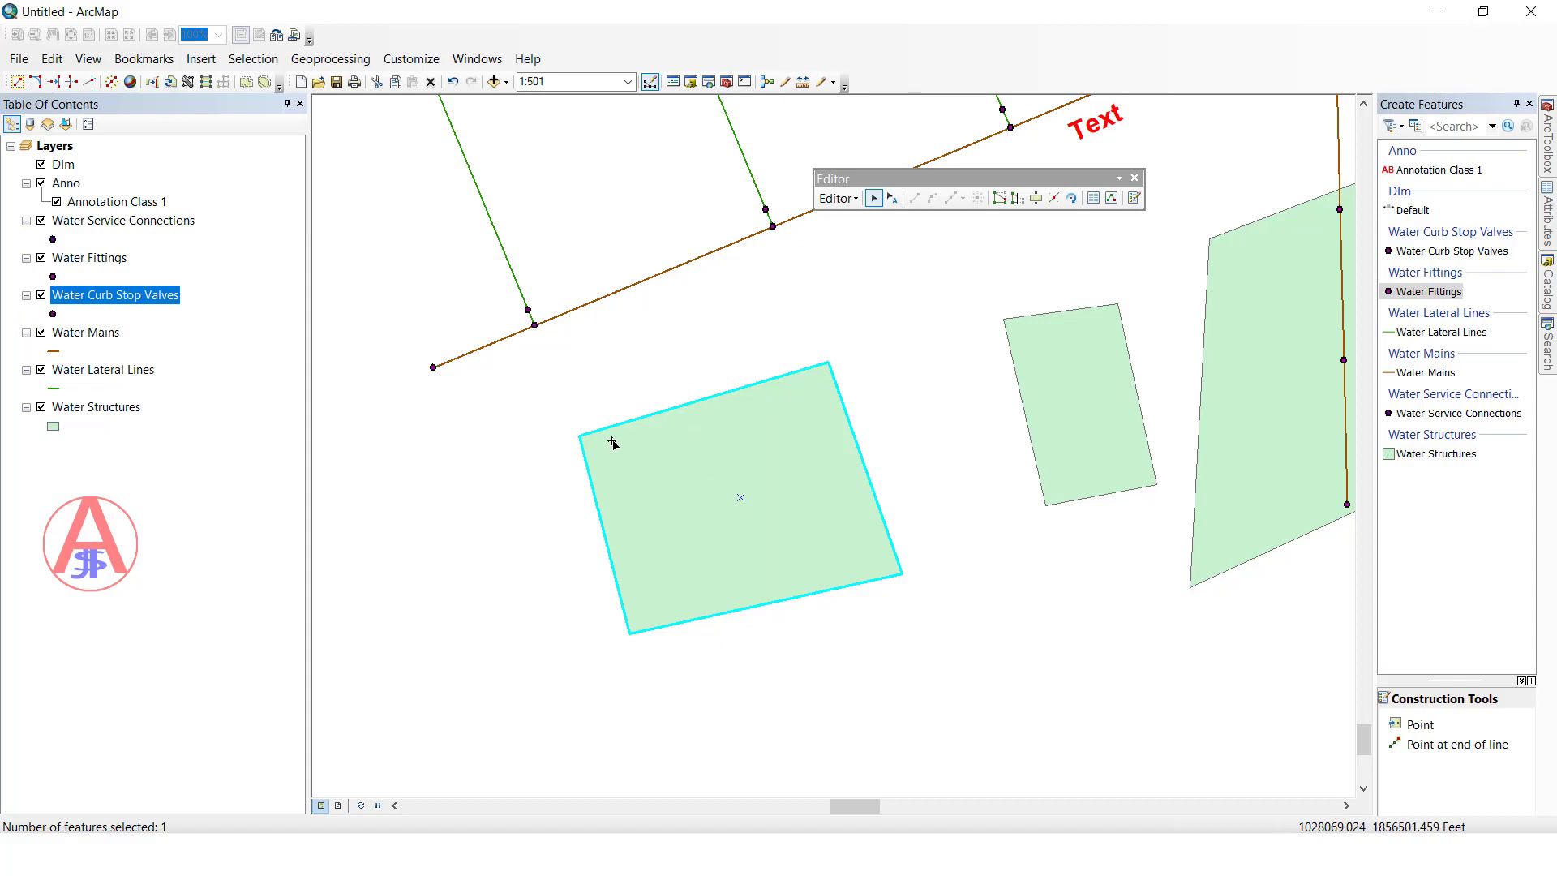
{"action": "left_click", "coordinate": [1037, 200]}
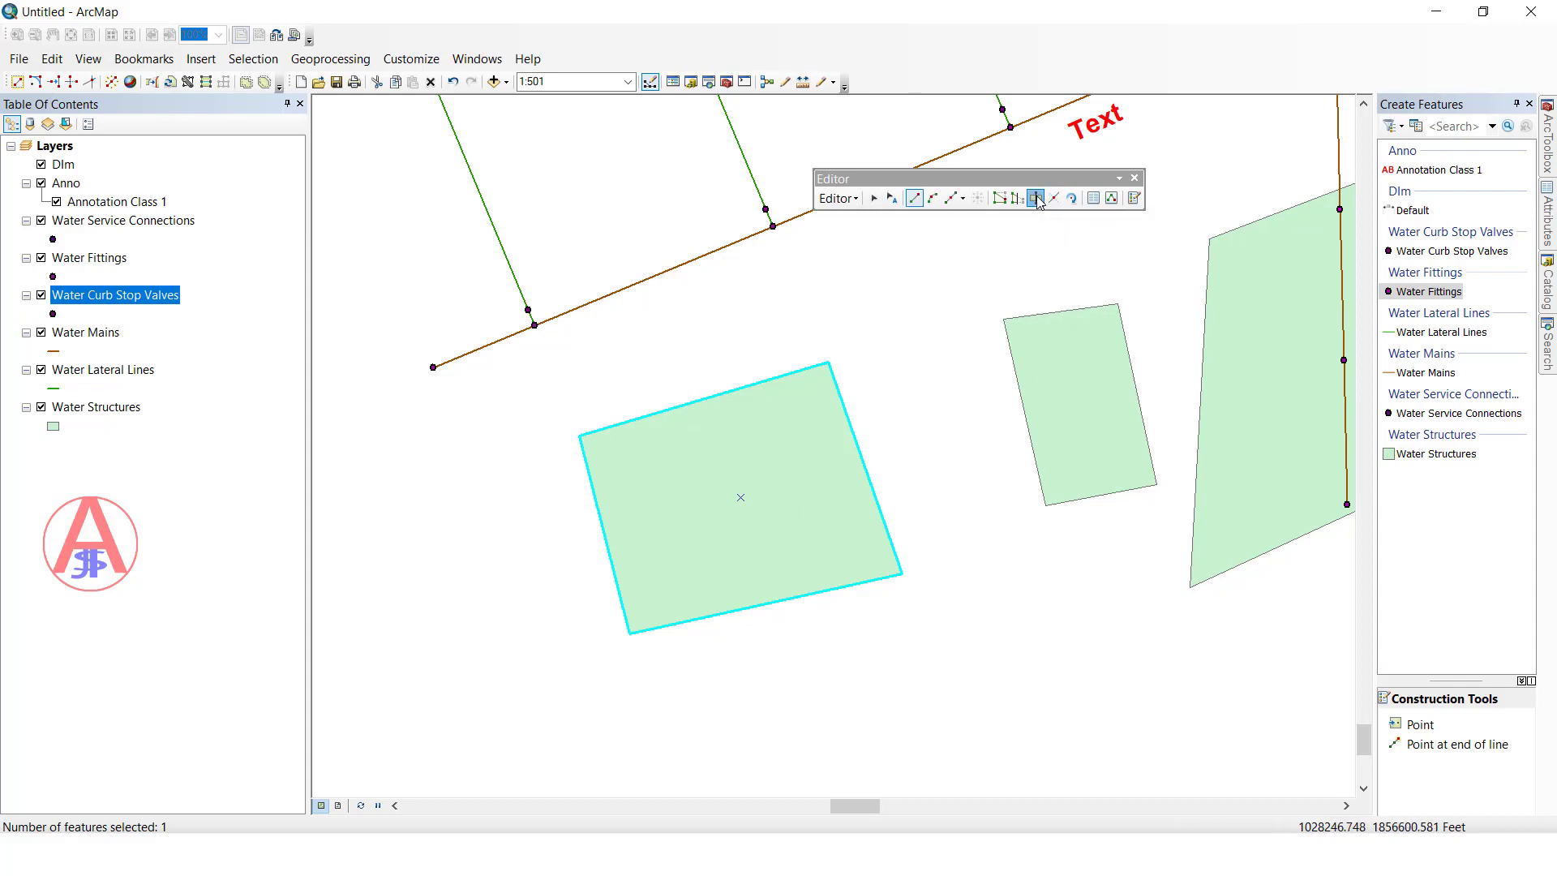
{"action": "left_click", "coordinate": [579, 436]}
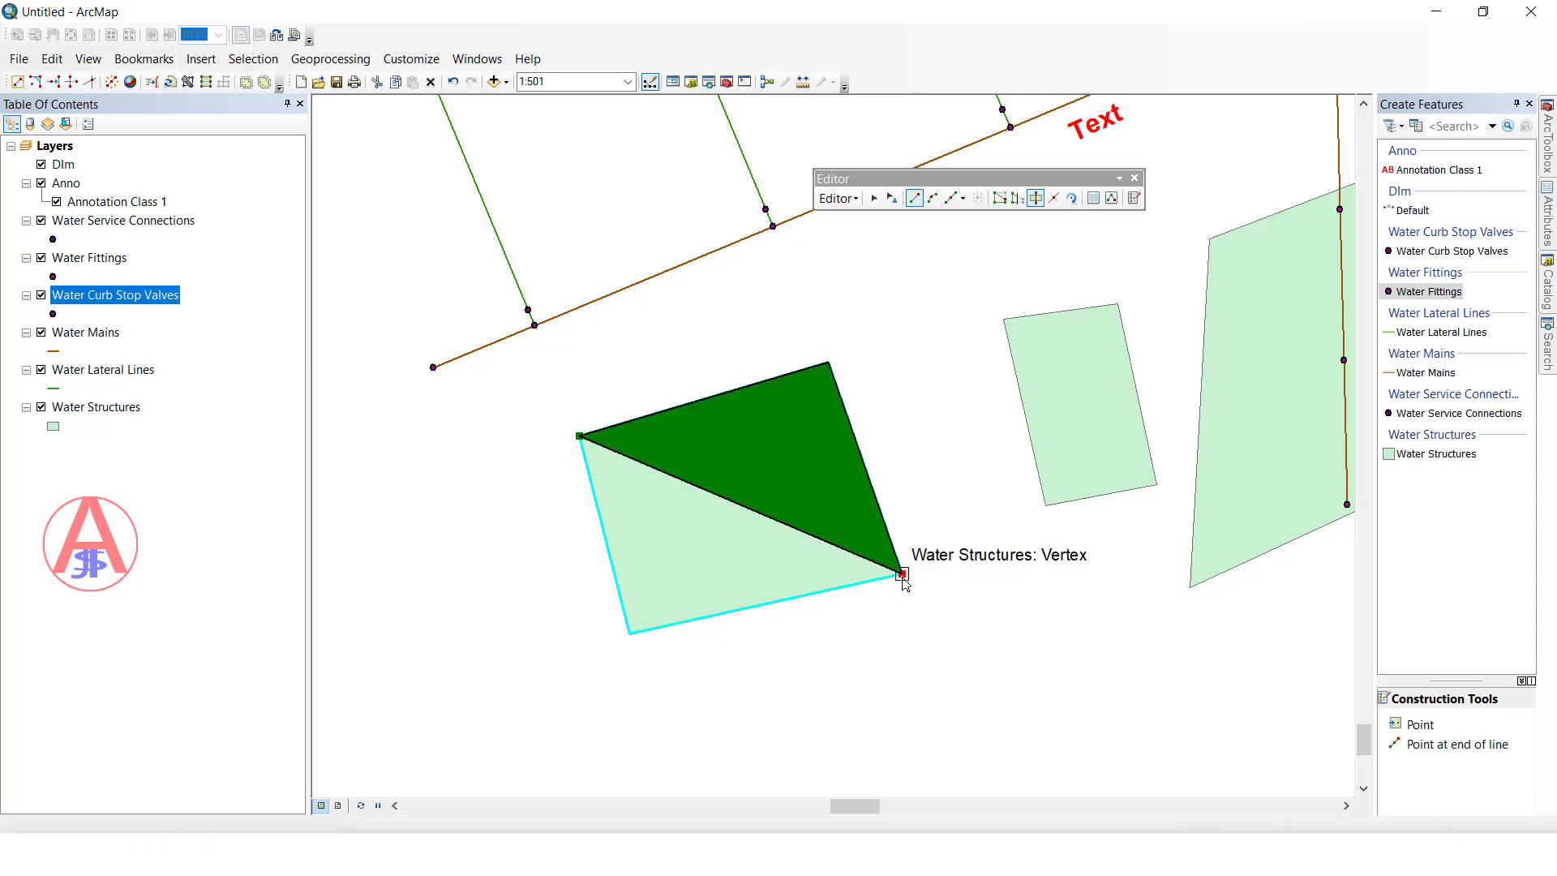
{"action": "double_click", "coordinate": [901, 574]}
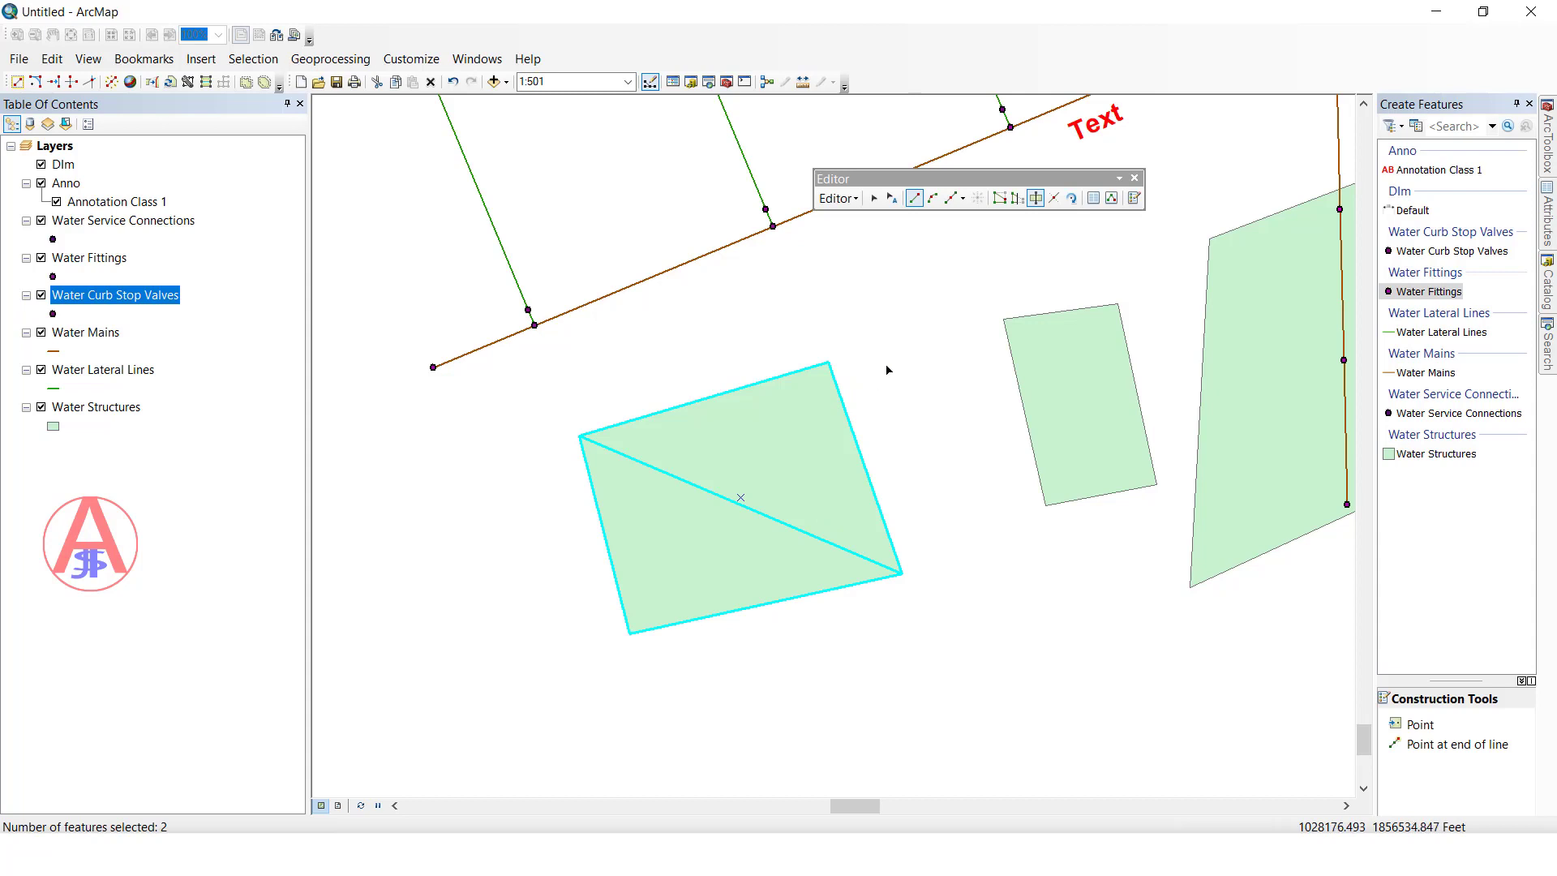
{"action": "key", "text": "e"}
Select the two halves of the cut structure in turn to check that they are separate polygons
{"action": "left_click", "coordinate": [859, 376]}
{"action": "left_click", "coordinate": [747, 445]}
{"action": "left_click", "coordinate": [823, 647]}
{"action": "left_click_drag", "start_coordinate": [814, 657], "coordinate": [608, 568]}
{"action": "left_click", "coordinate": [699, 445]}
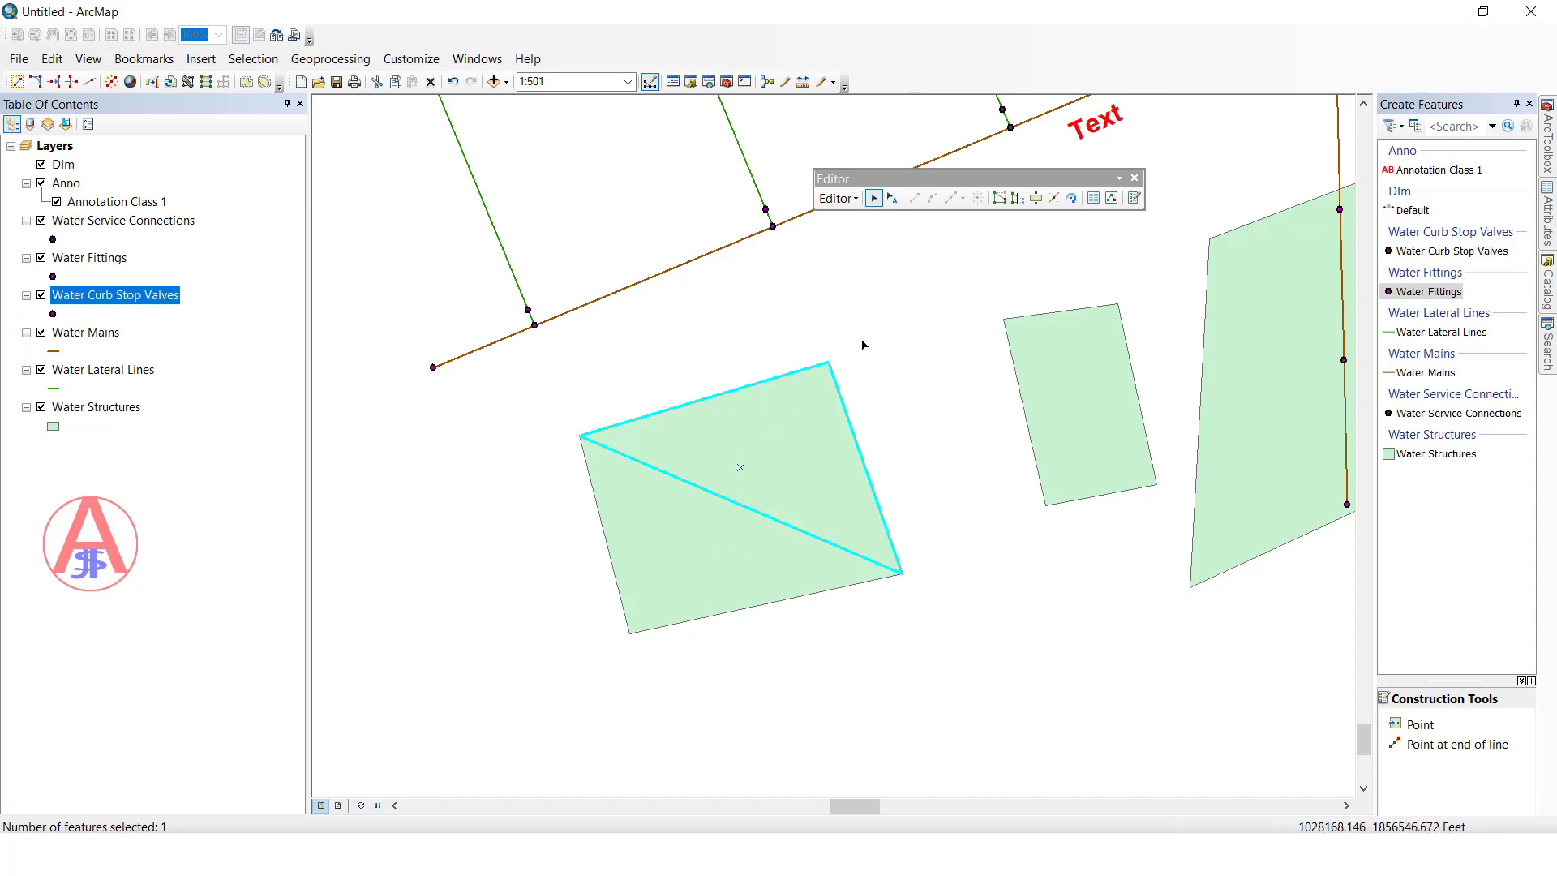
Select both halves of the structure and cut them along the other diagonal, from the lower-left corner to the upper-right corner
{"action": "left_click", "coordinate": [616, 613], "text": "shift"}
{"action": "left_click", "coordinate": [1036, 199]}
{"action": "left_click", "coordinate": [629, 631]}
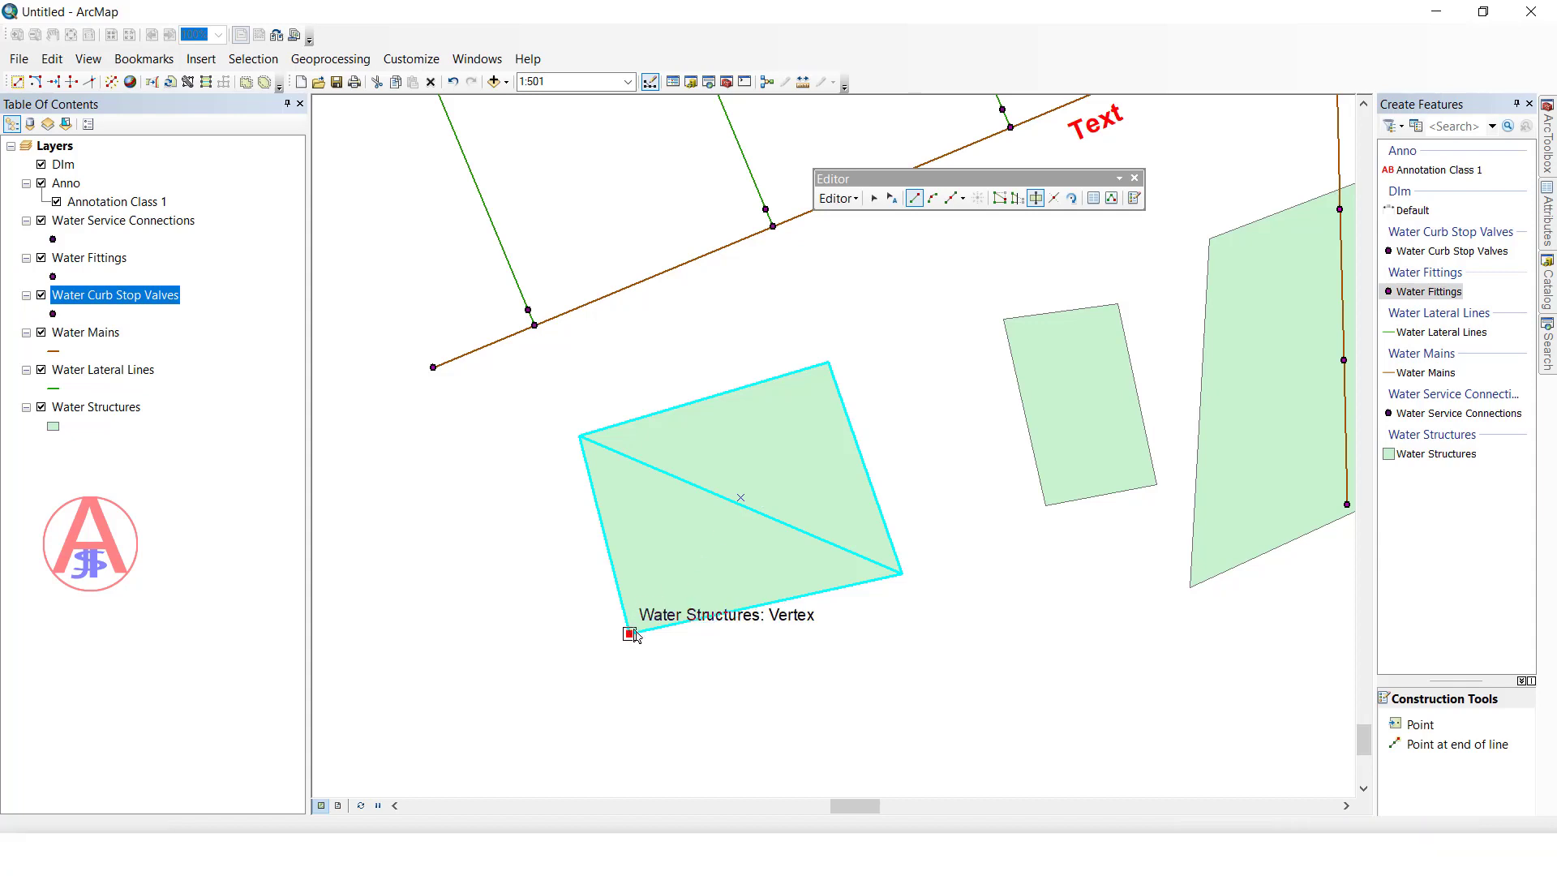
{"action": "double_click", "coordinate": [828, 365]}
Select each of the triangular pieces of the cut structure in turn to check the division
{"action": "left_click", "coordinate": [718, 374]}
{"action": "left_click", "coordinate": [694, 453]}
{"action": "left_click", "coordinate": [604, 527]}
{"action": "left_click", "coordinate": [755, 589]}
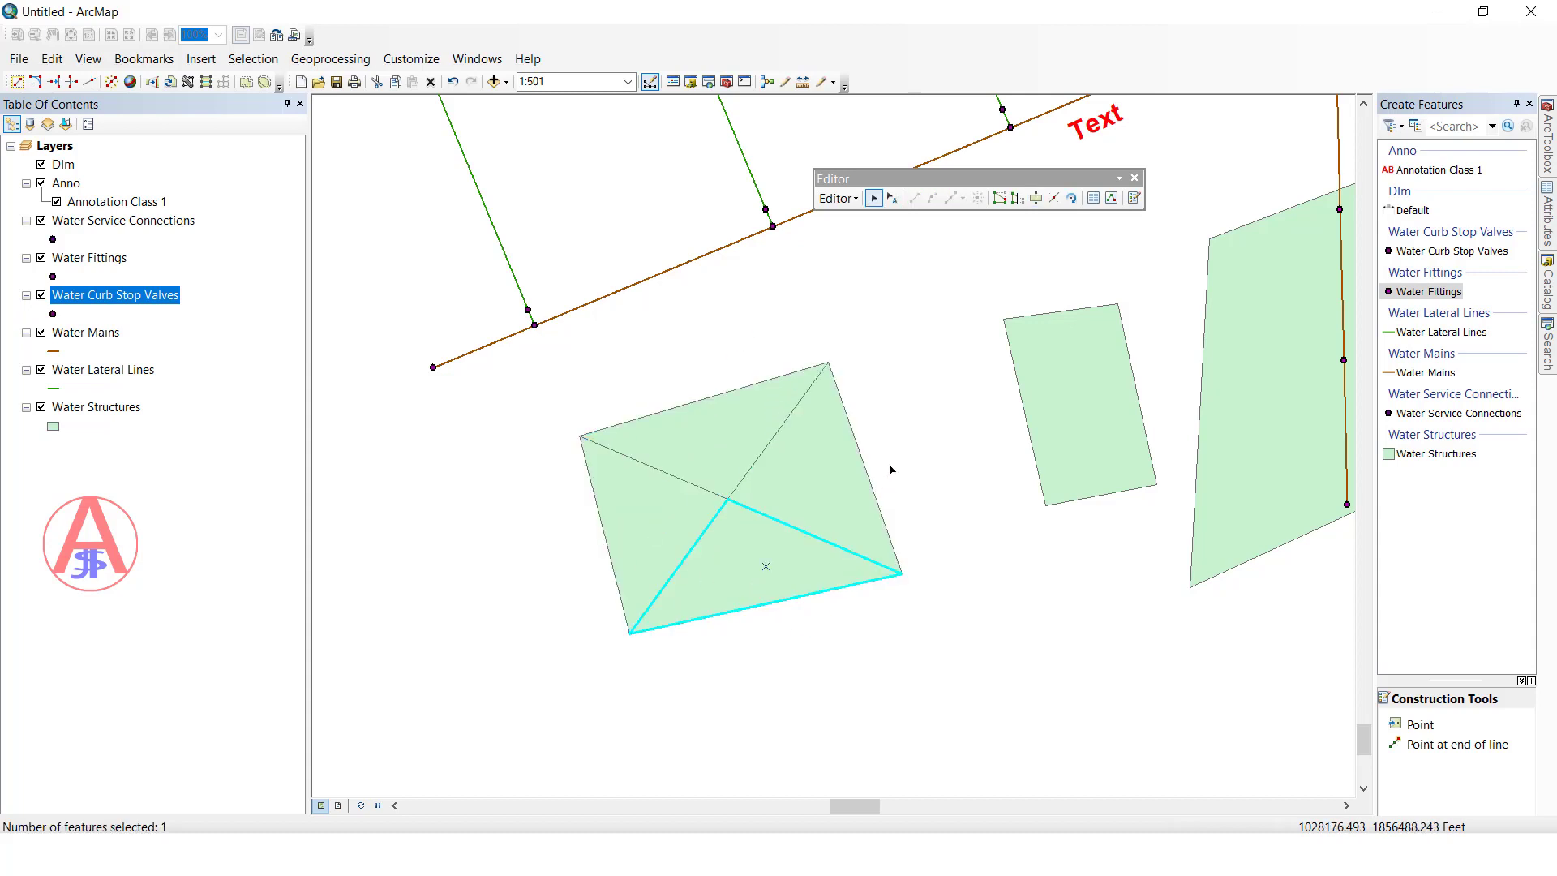
{"action": "left_click", "coordinate": [833, 476]}
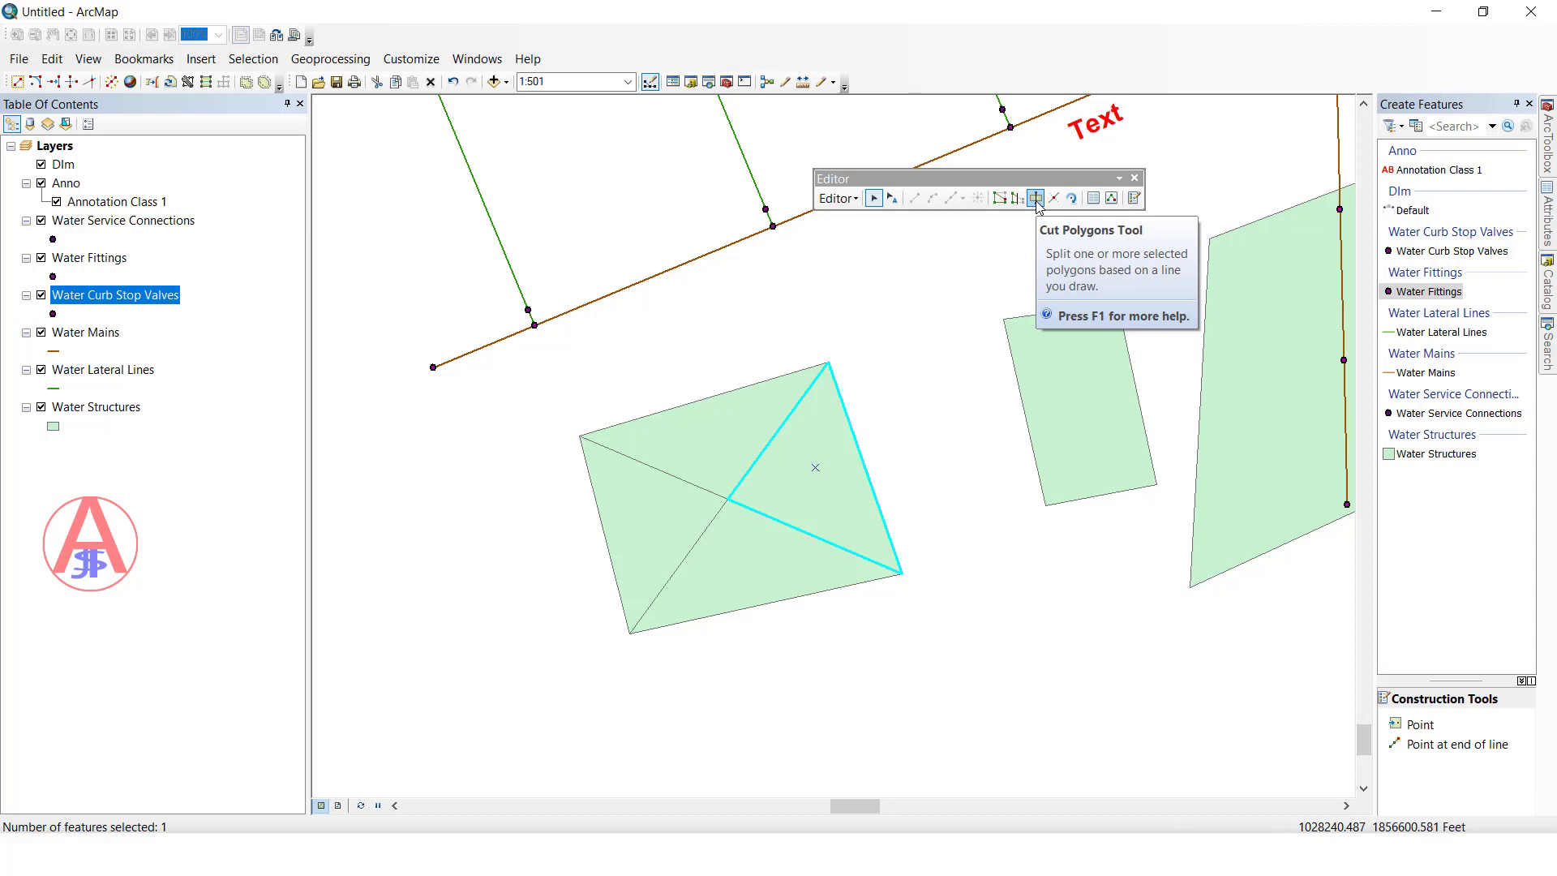
{"action": "left_click", "coordinate": [976, 277]}
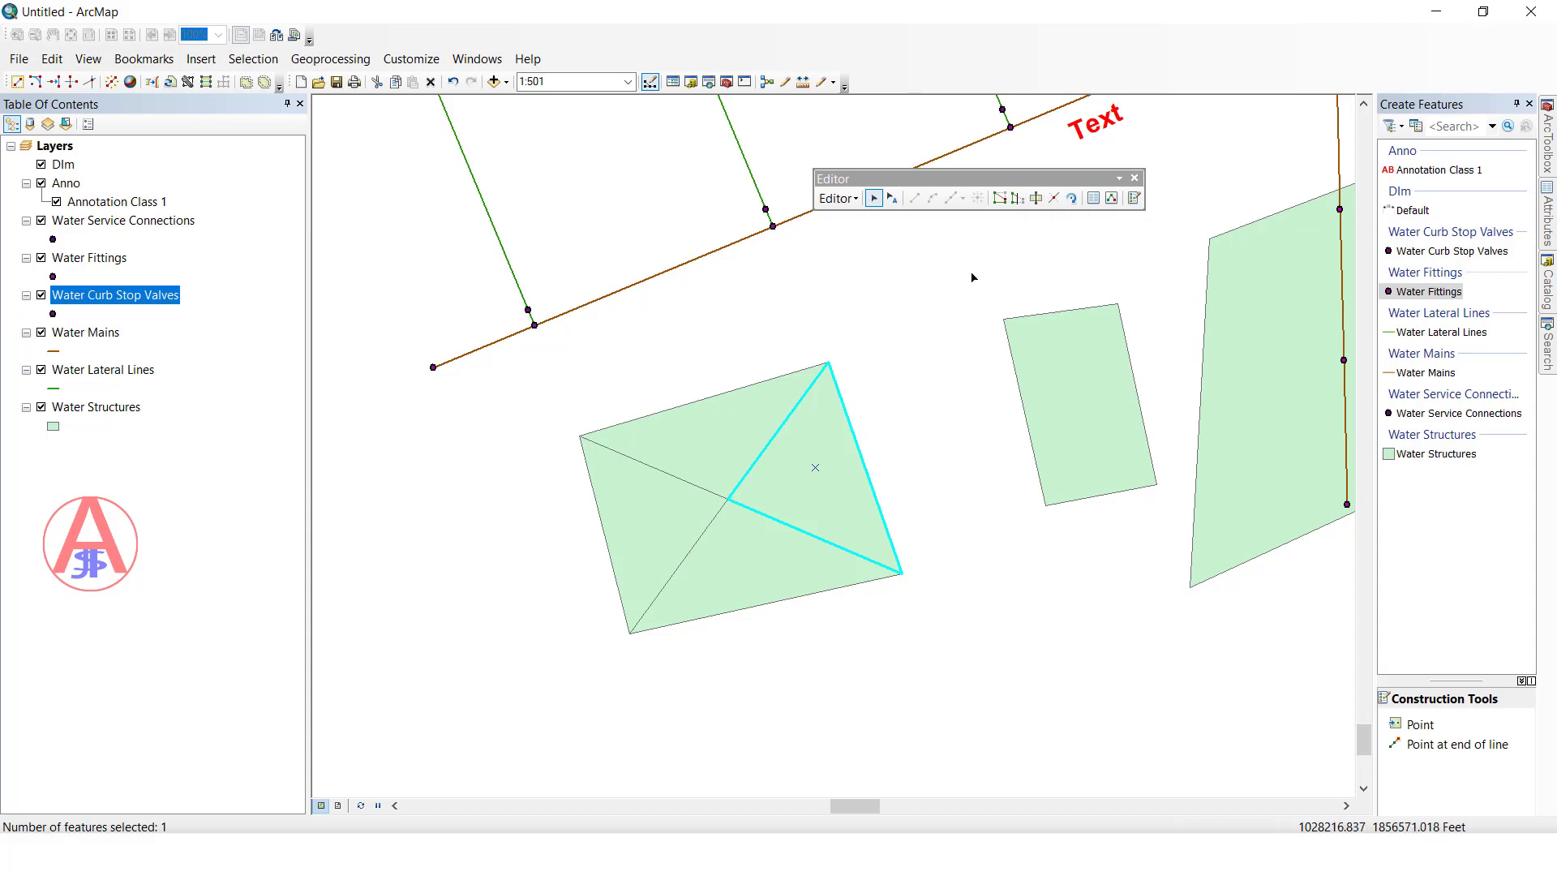
Try to split the westernmost lateral with the Split tool while two features are selected, and dismiss the message
{"action": "left_click_drag", "start_coordinate": [647, 257], "coordinate": [658, 318]}
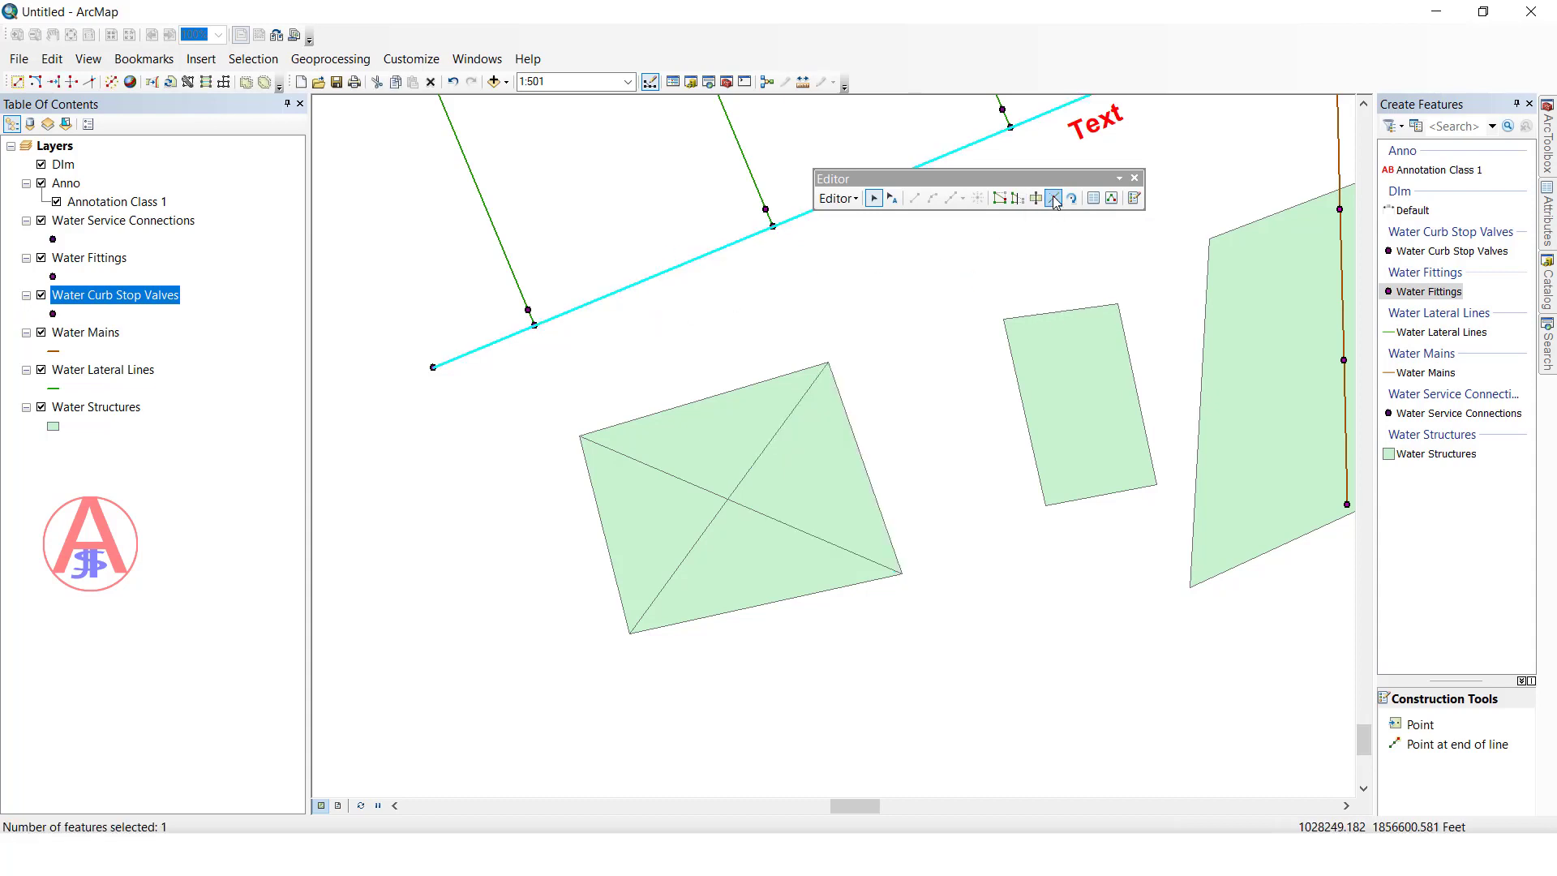
{"action": "left_click", "coordinate": [1058, 227]}
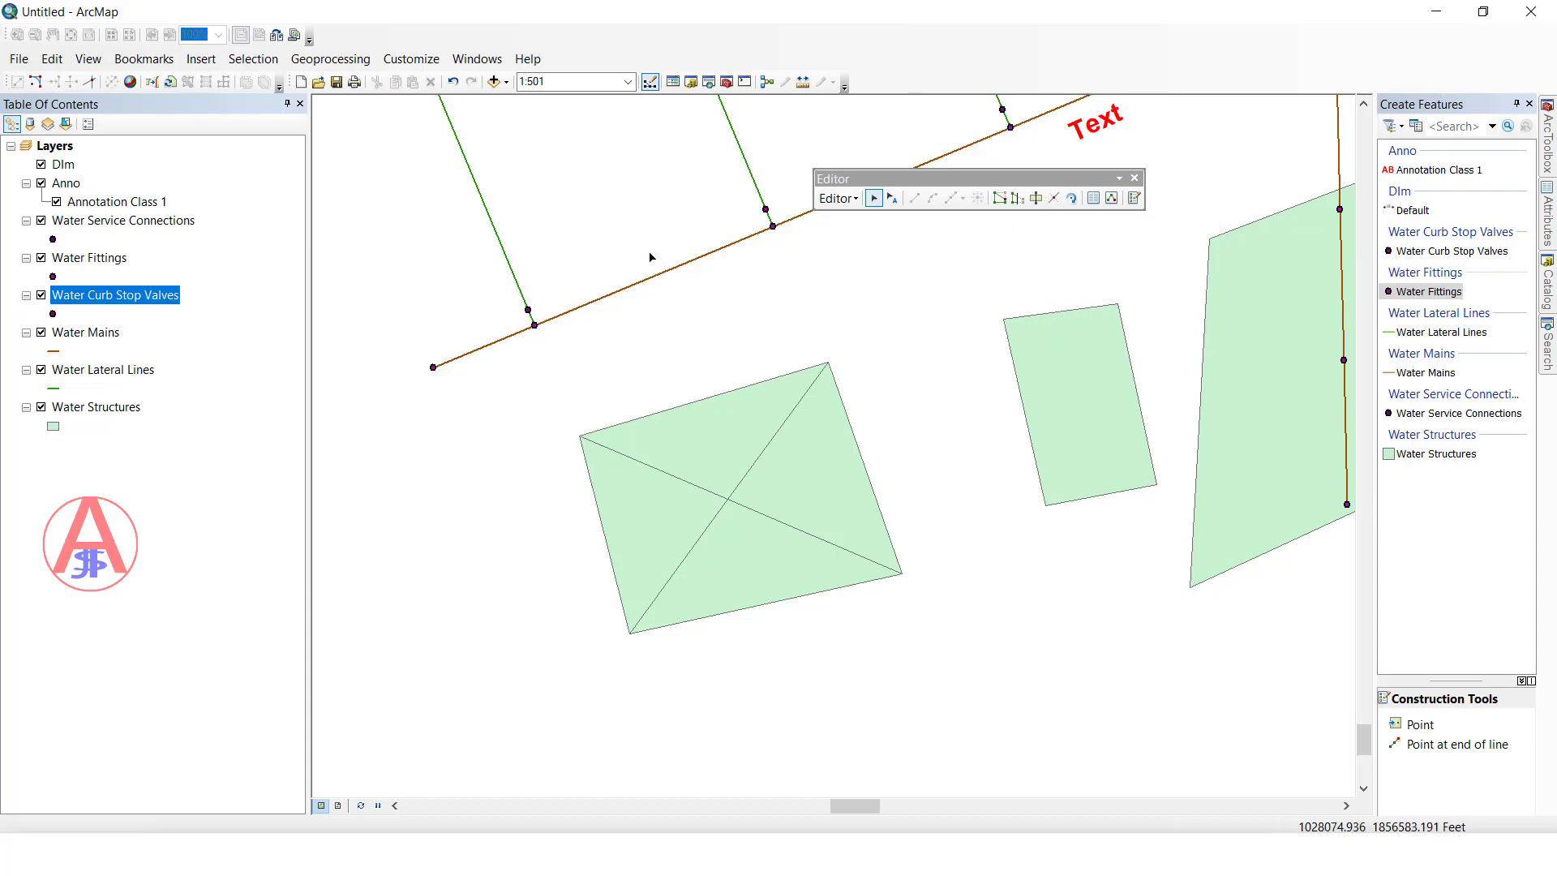
{"action": "left_click_drag", "start_coordinate": [649, 257], "coordinate": [707, 412]}
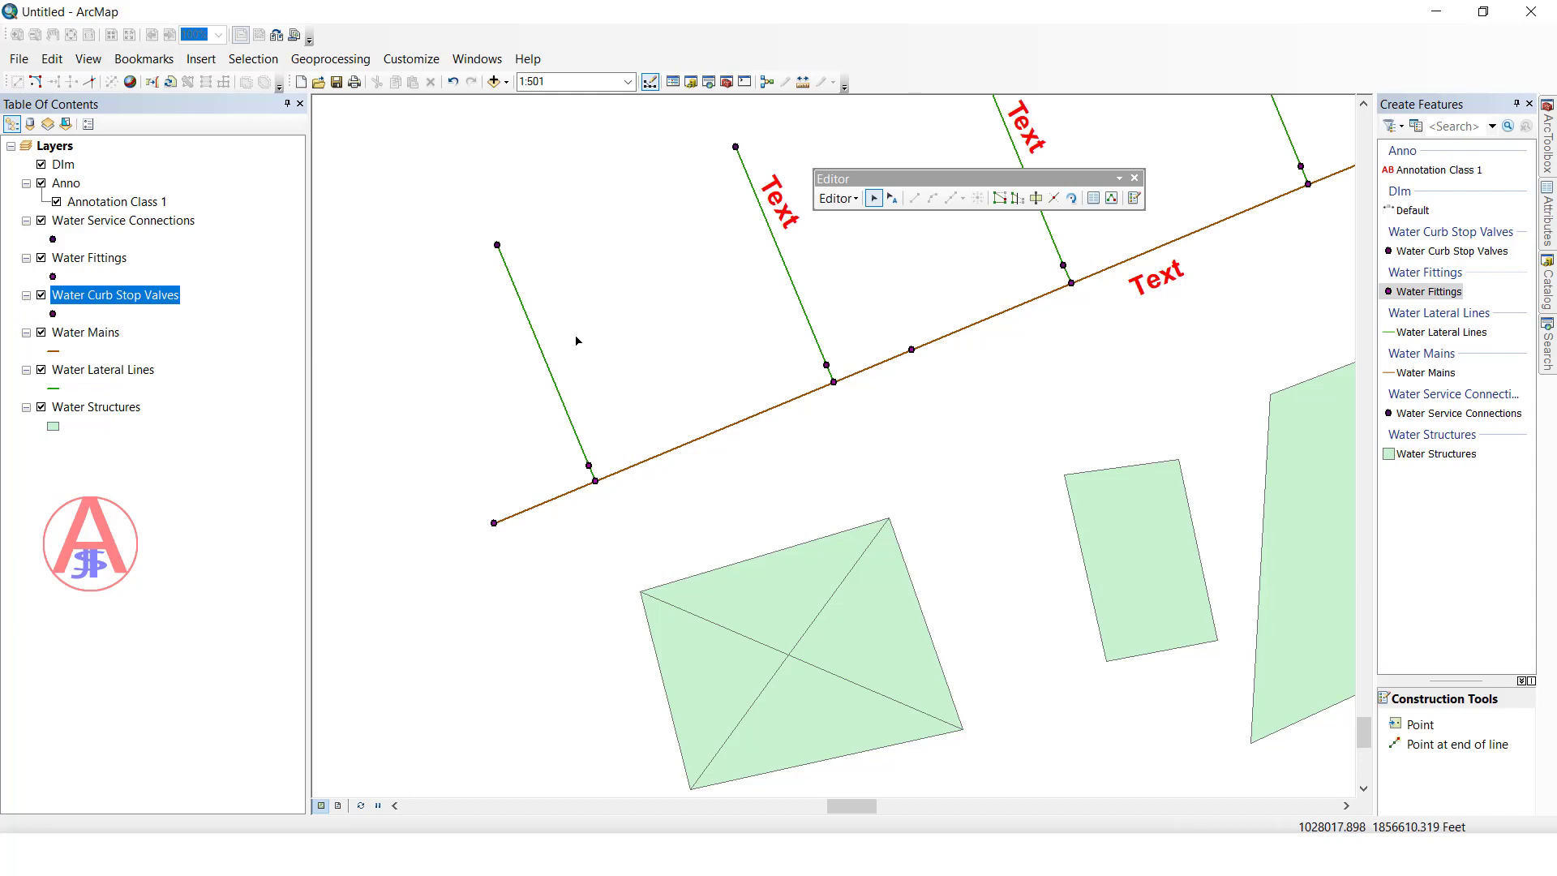
{"action": "left_click", "coordinate": [548, 351]}
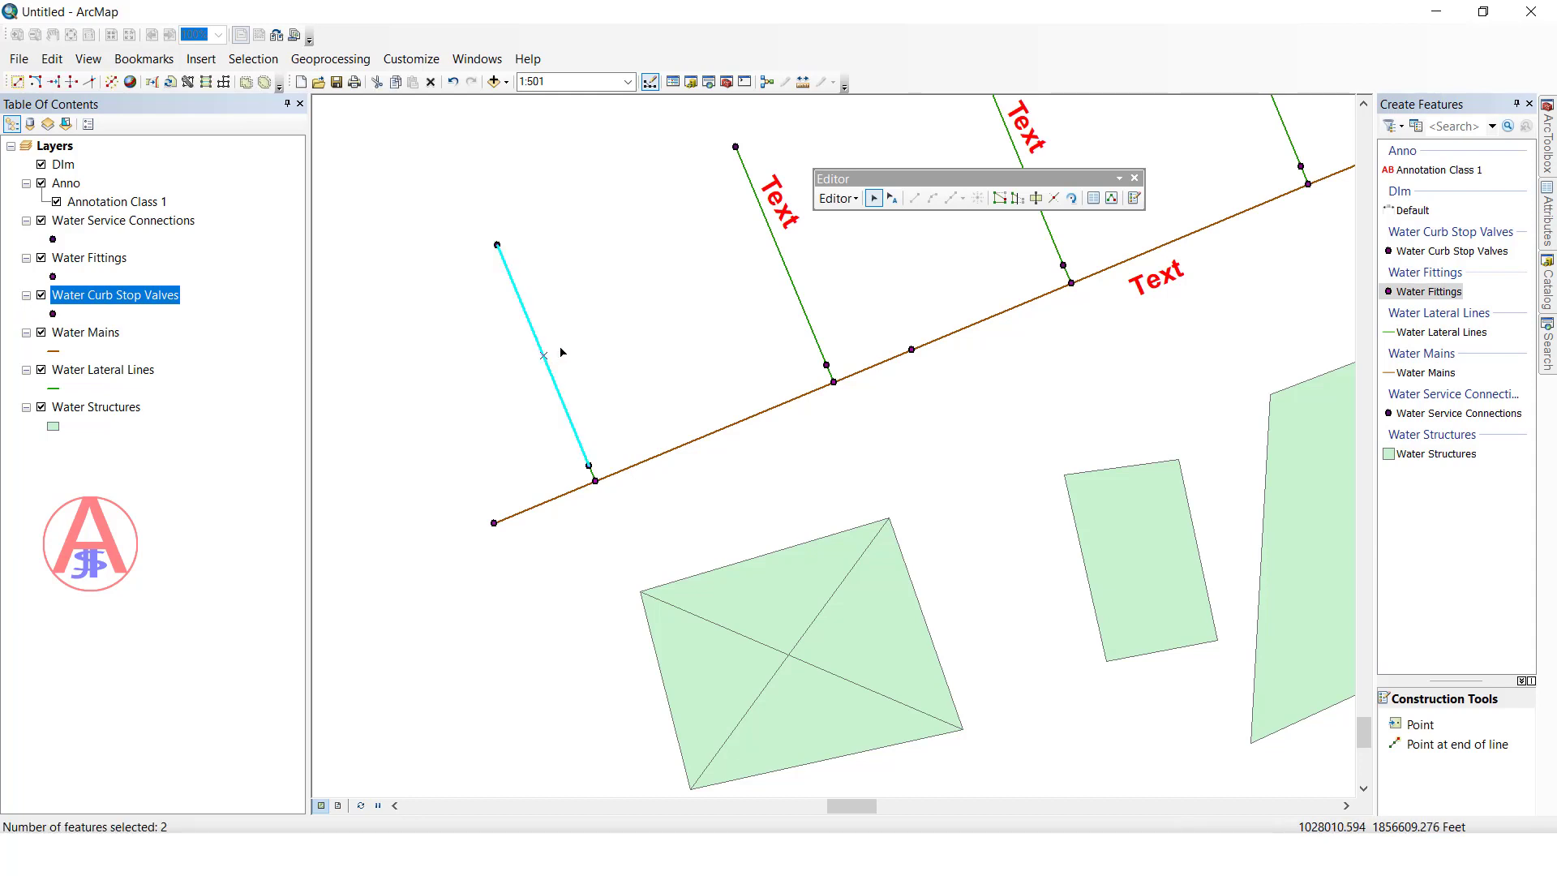
{"action": "left_click", "coordinate": [1055, 199]}
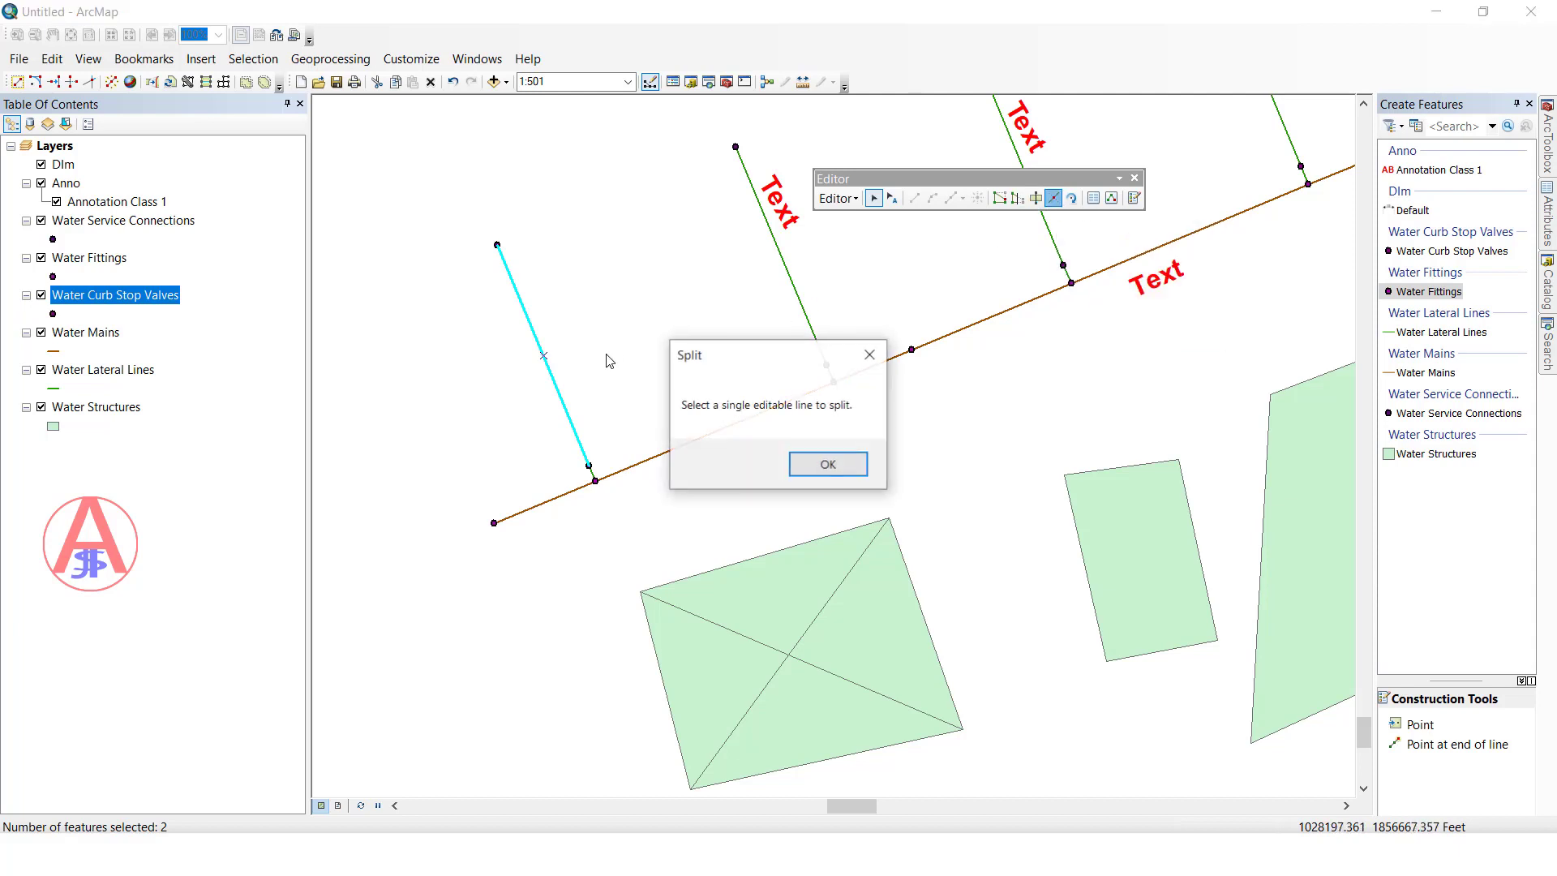
{"action": "left_click", "coordinate": [876, 354]}
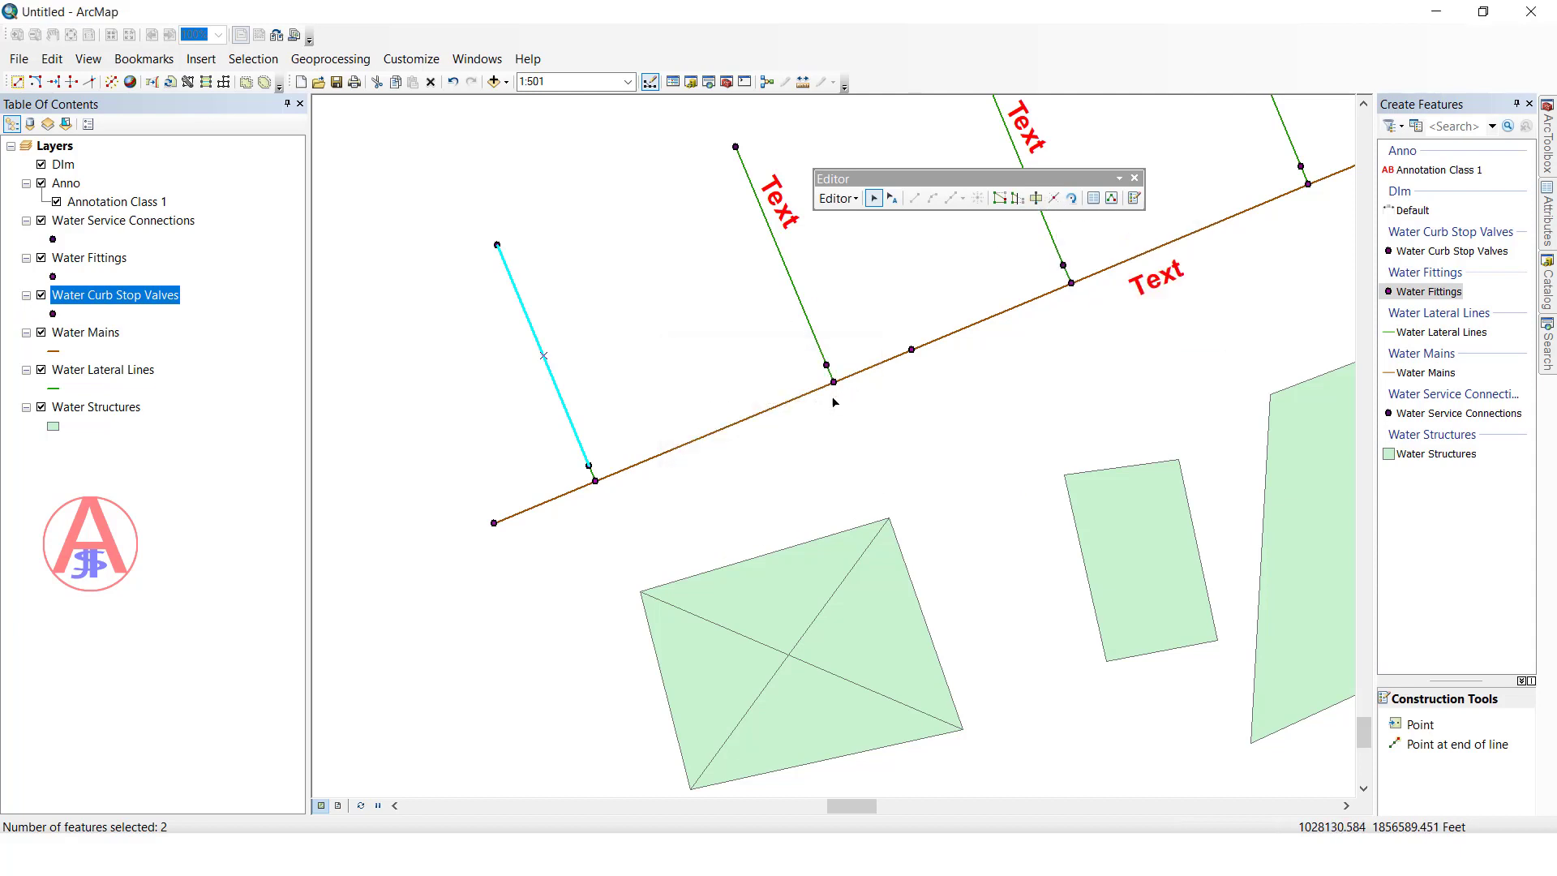
Select the water main and split it at the fitting where the westernmost lateral joins
{"action": "left_click", "coordinate": [755, 414]}
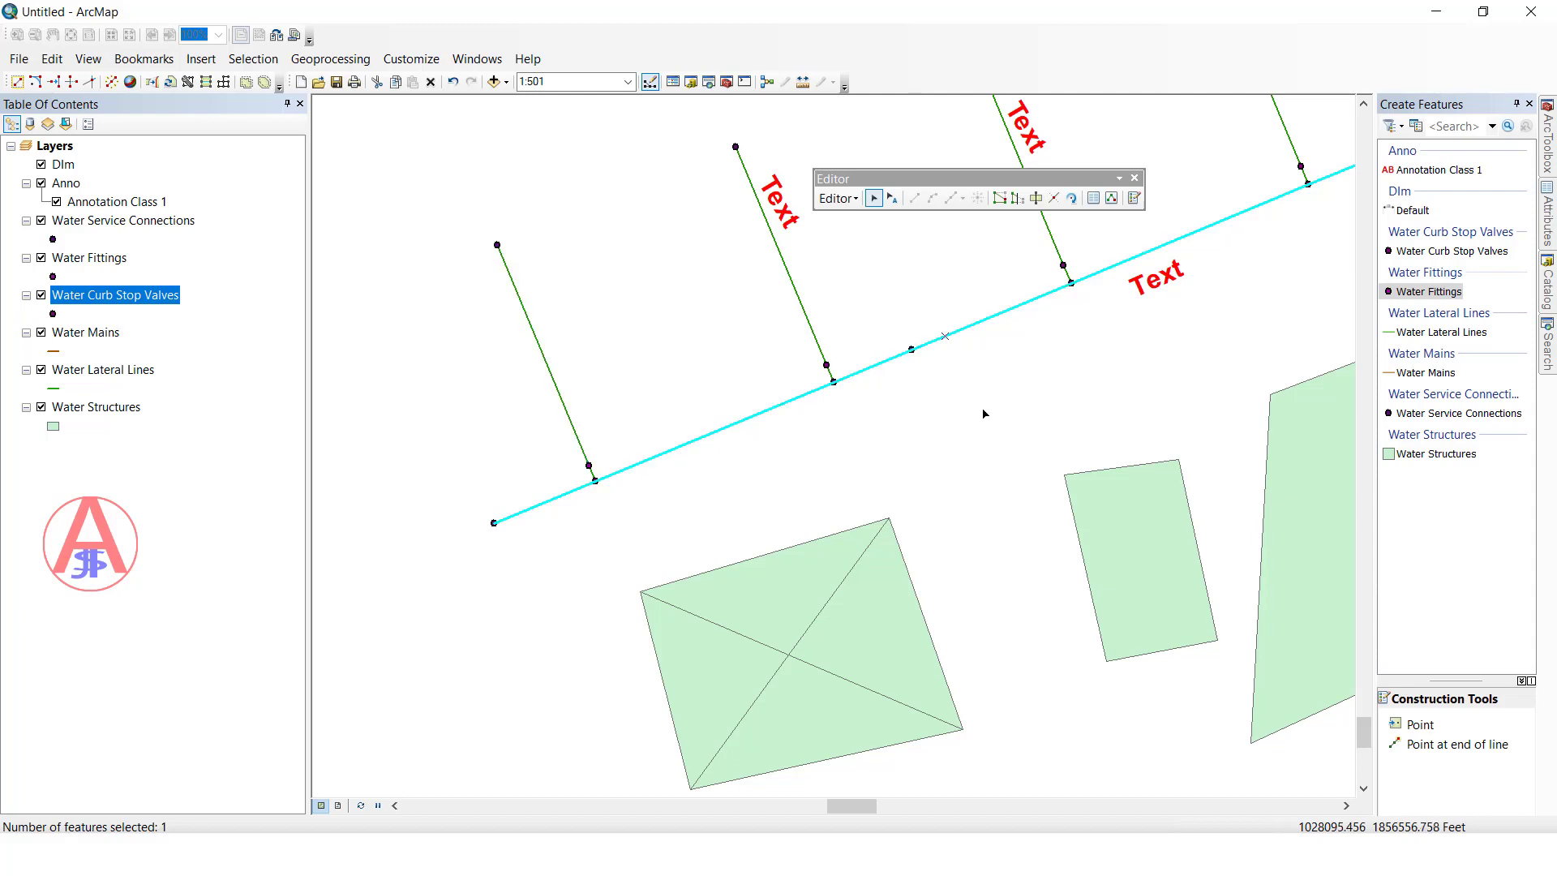
{"action": "left_click", "coordinate": [1053, 197]}
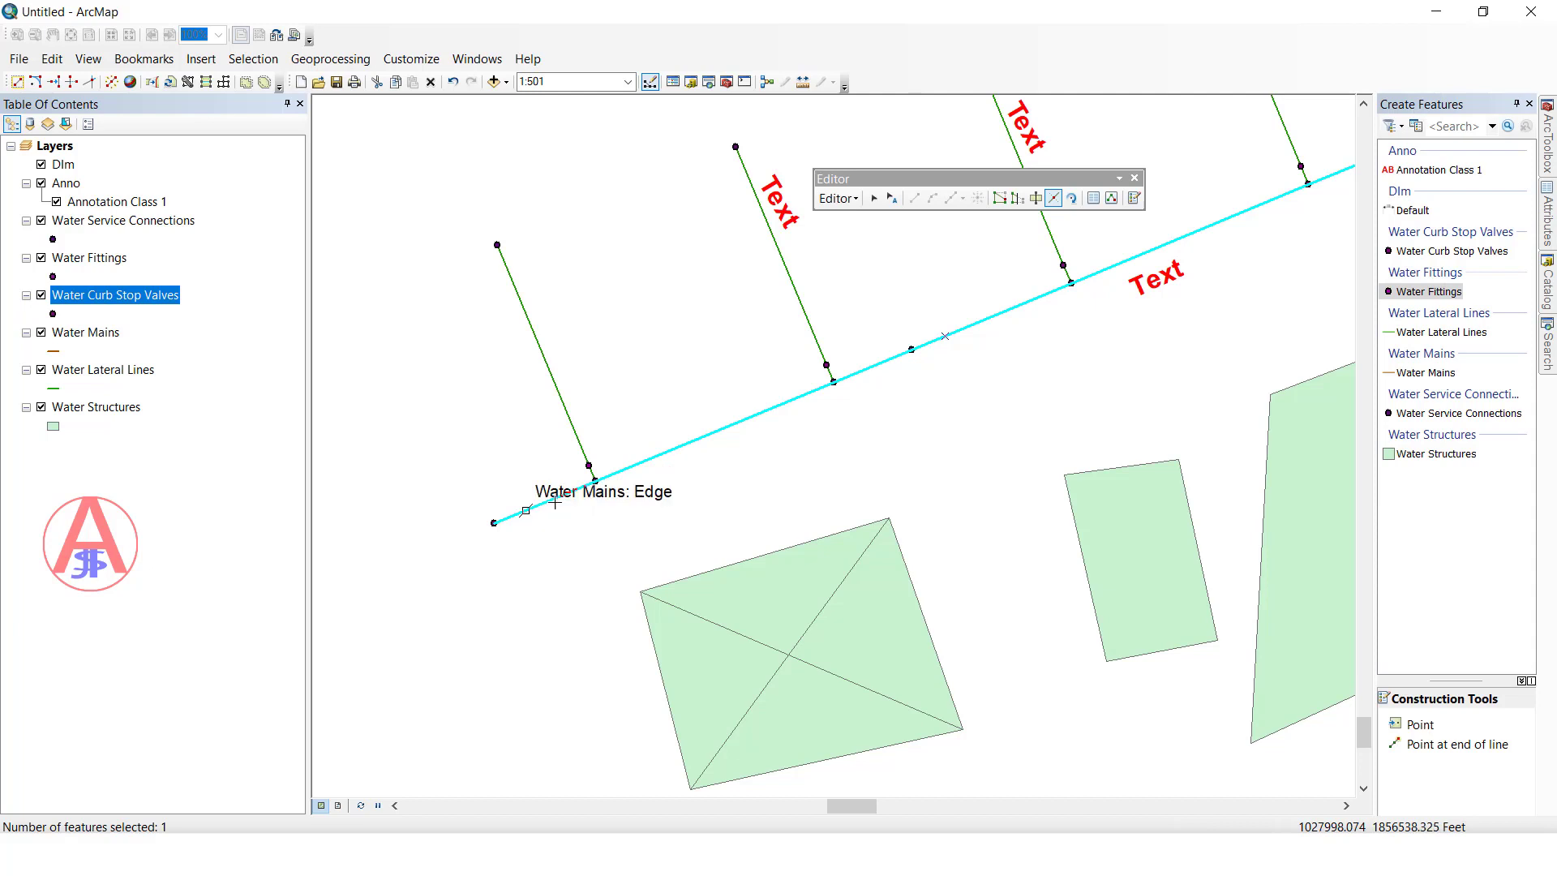
{"action": "left_click", "coordinate": [595, 481]}
Select the pieces on either side of the westernmost lateral's fitting to check the main's split
{"action": "left_click", "coordinate": [556, 497]}
{"action": "left_click", "coordinate": [678, 445]}
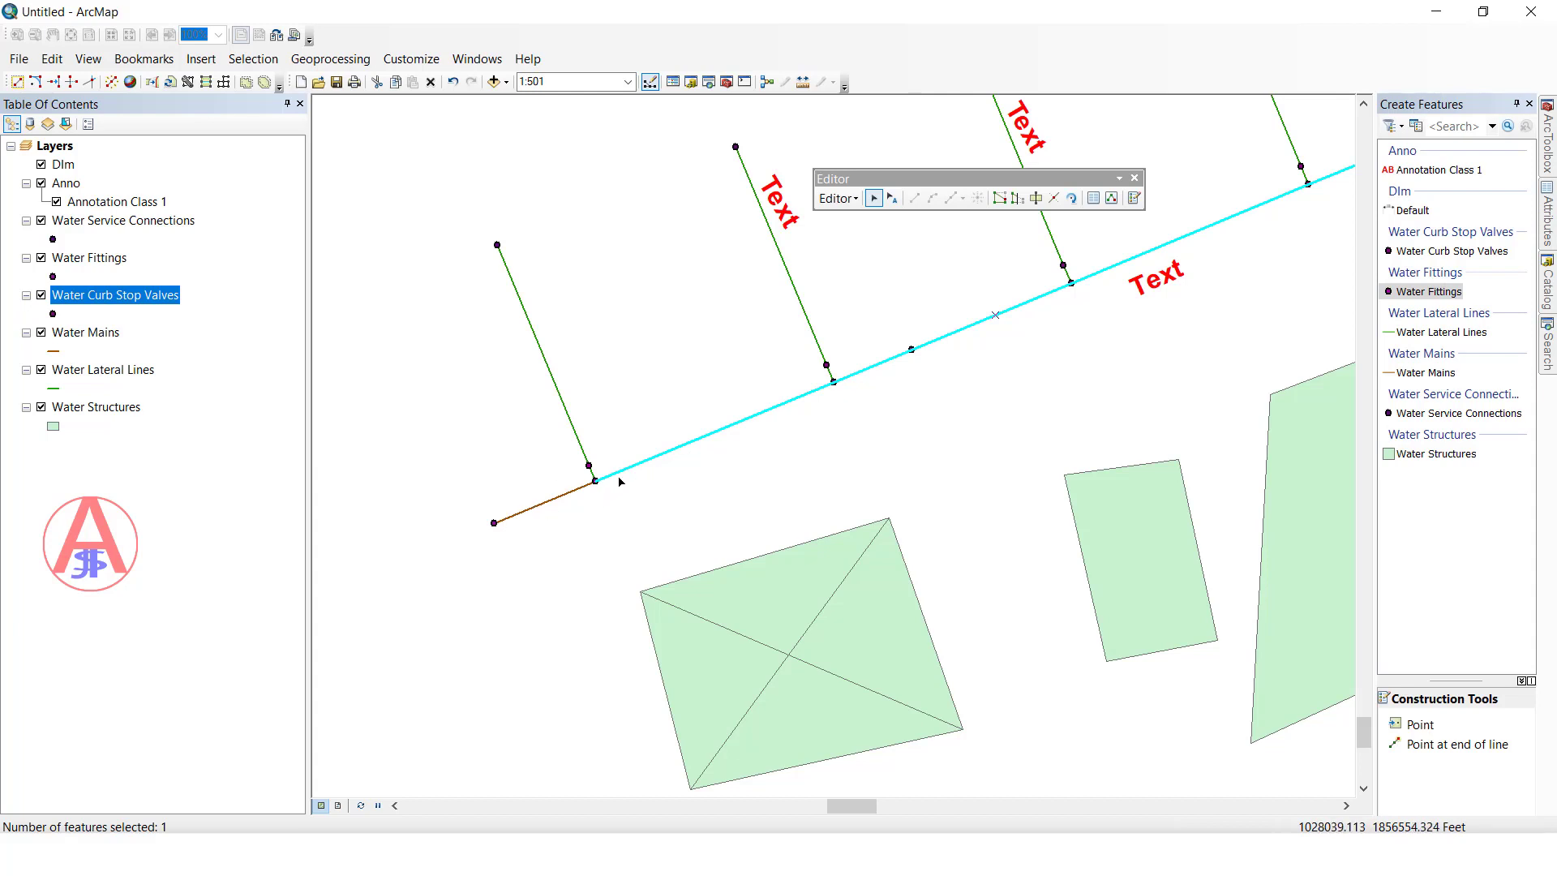
{"action": "left_click", "coordinate": [545, 509]}
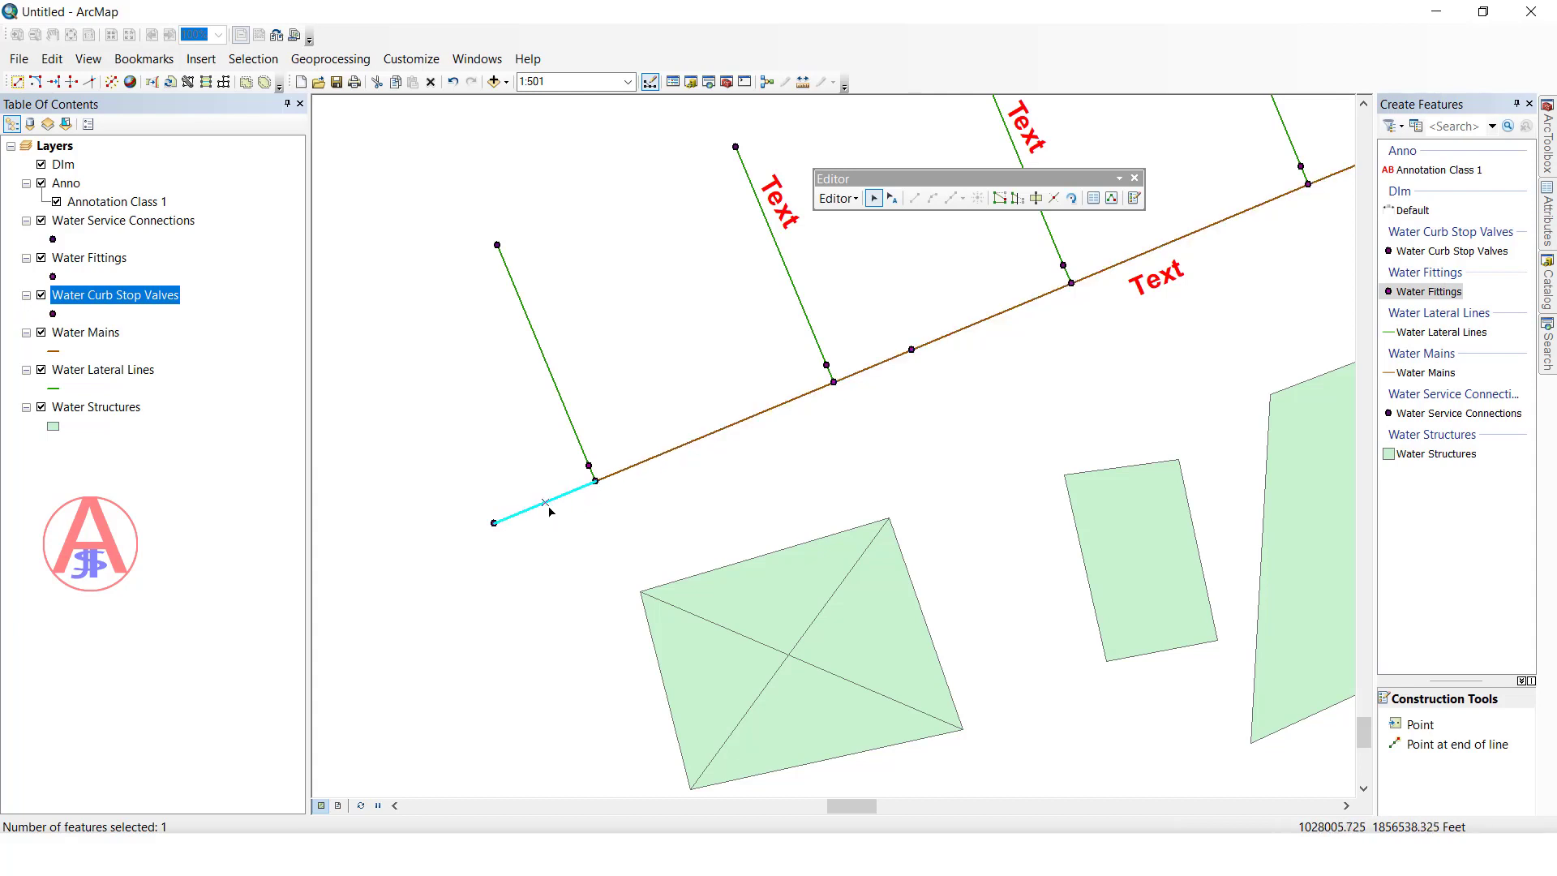
Split the long eastern piece of the water main at the fittings of the second and third laterals from the west
{"action": "left_click", "coordinate": [908, 351]}
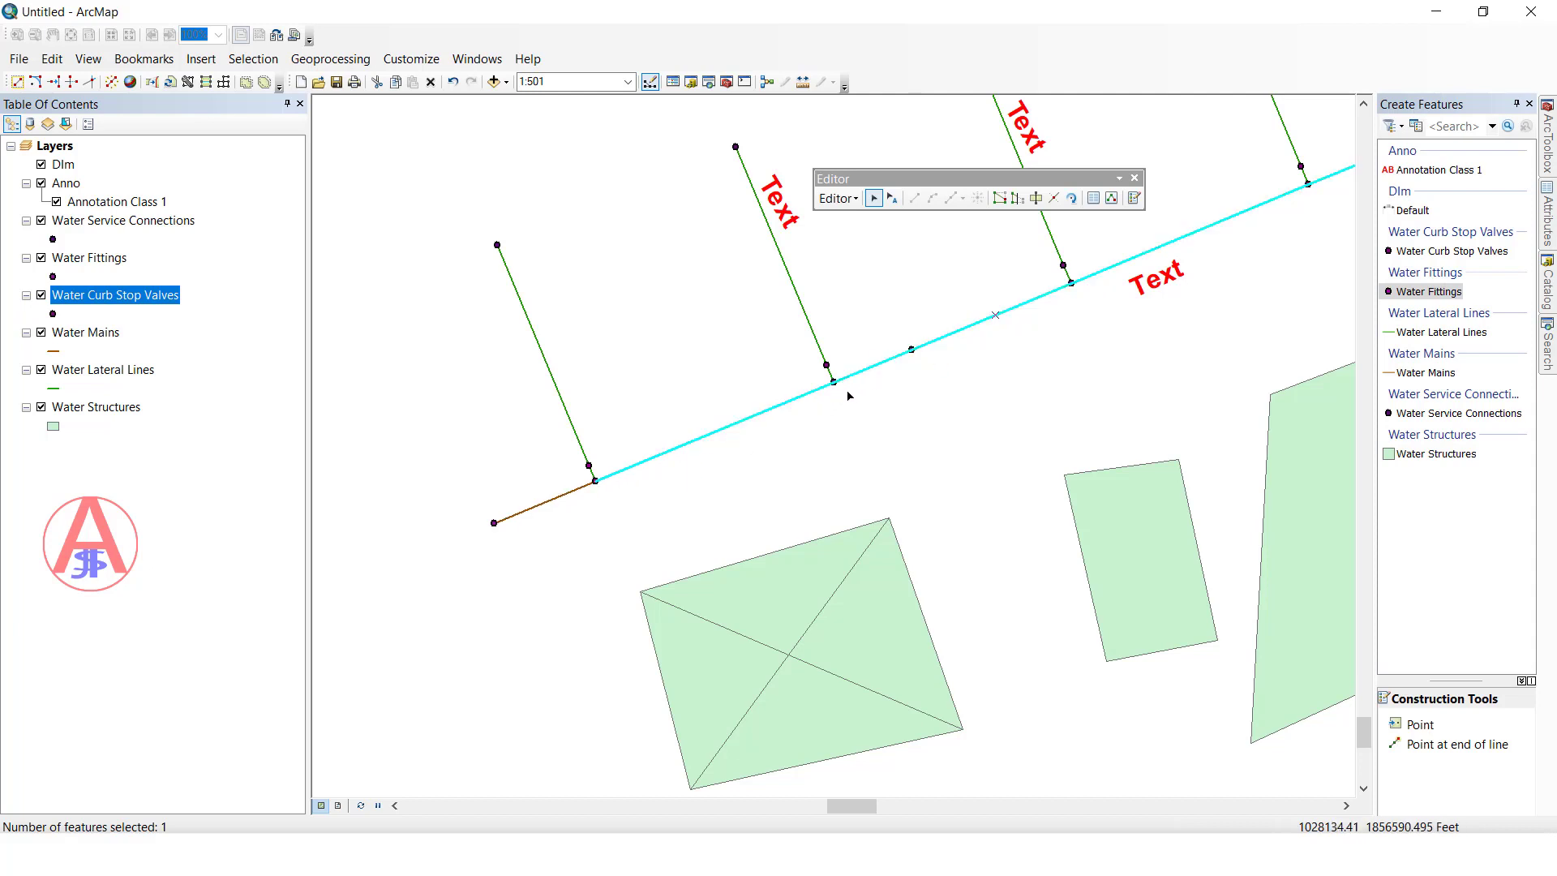
{"action": "left_click", "coordinate": [1054, 199]}
{"action": "left_click", "coordinate": [840, 384]}
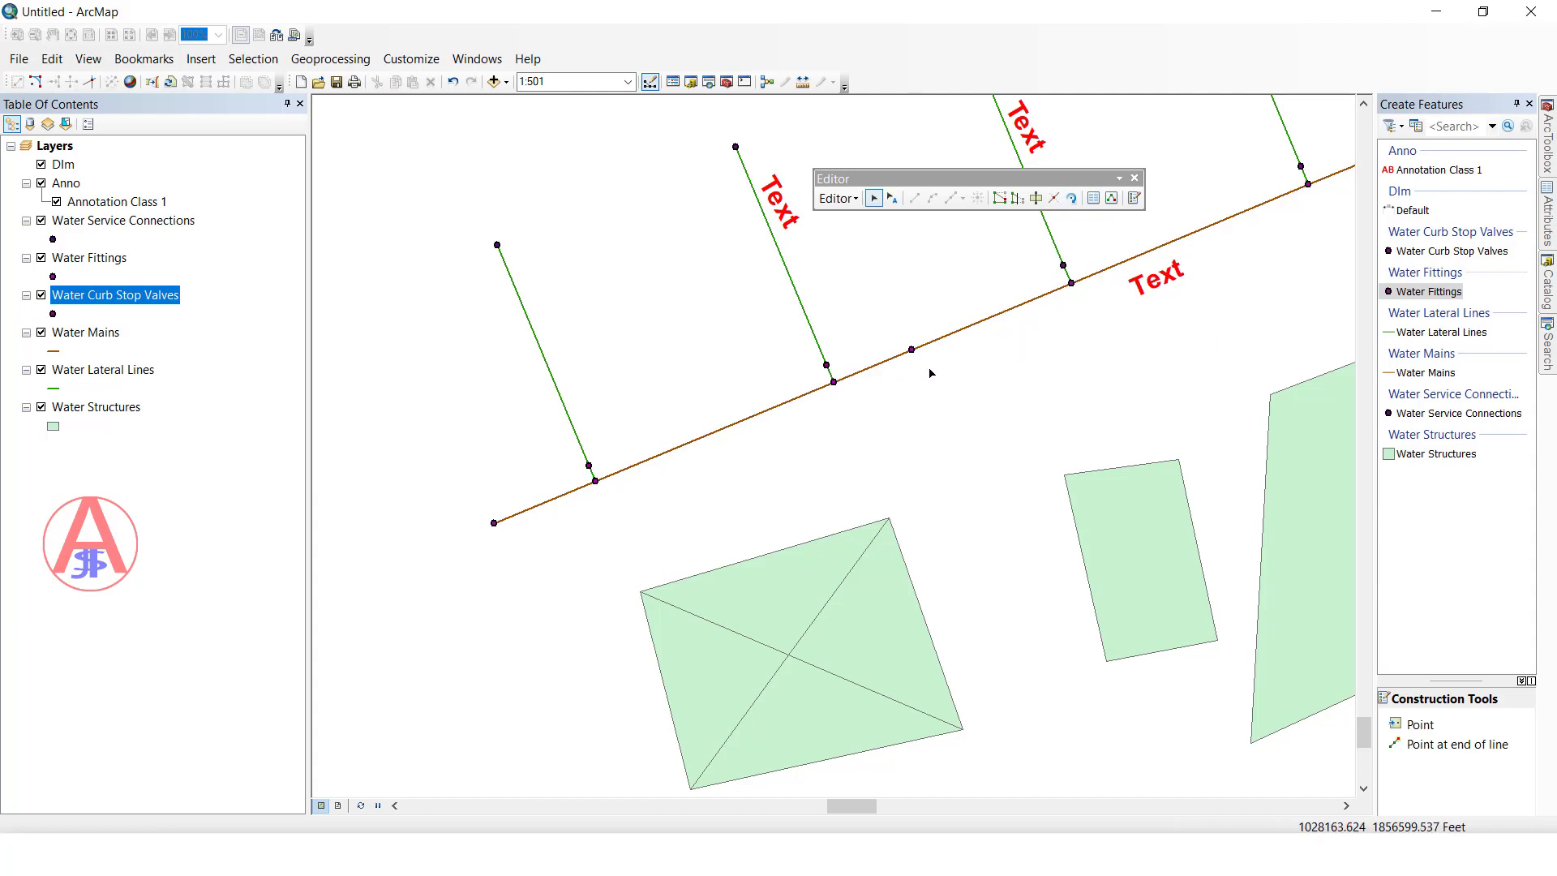
{"action": "left_click", "coordinate": [1009, 337]}
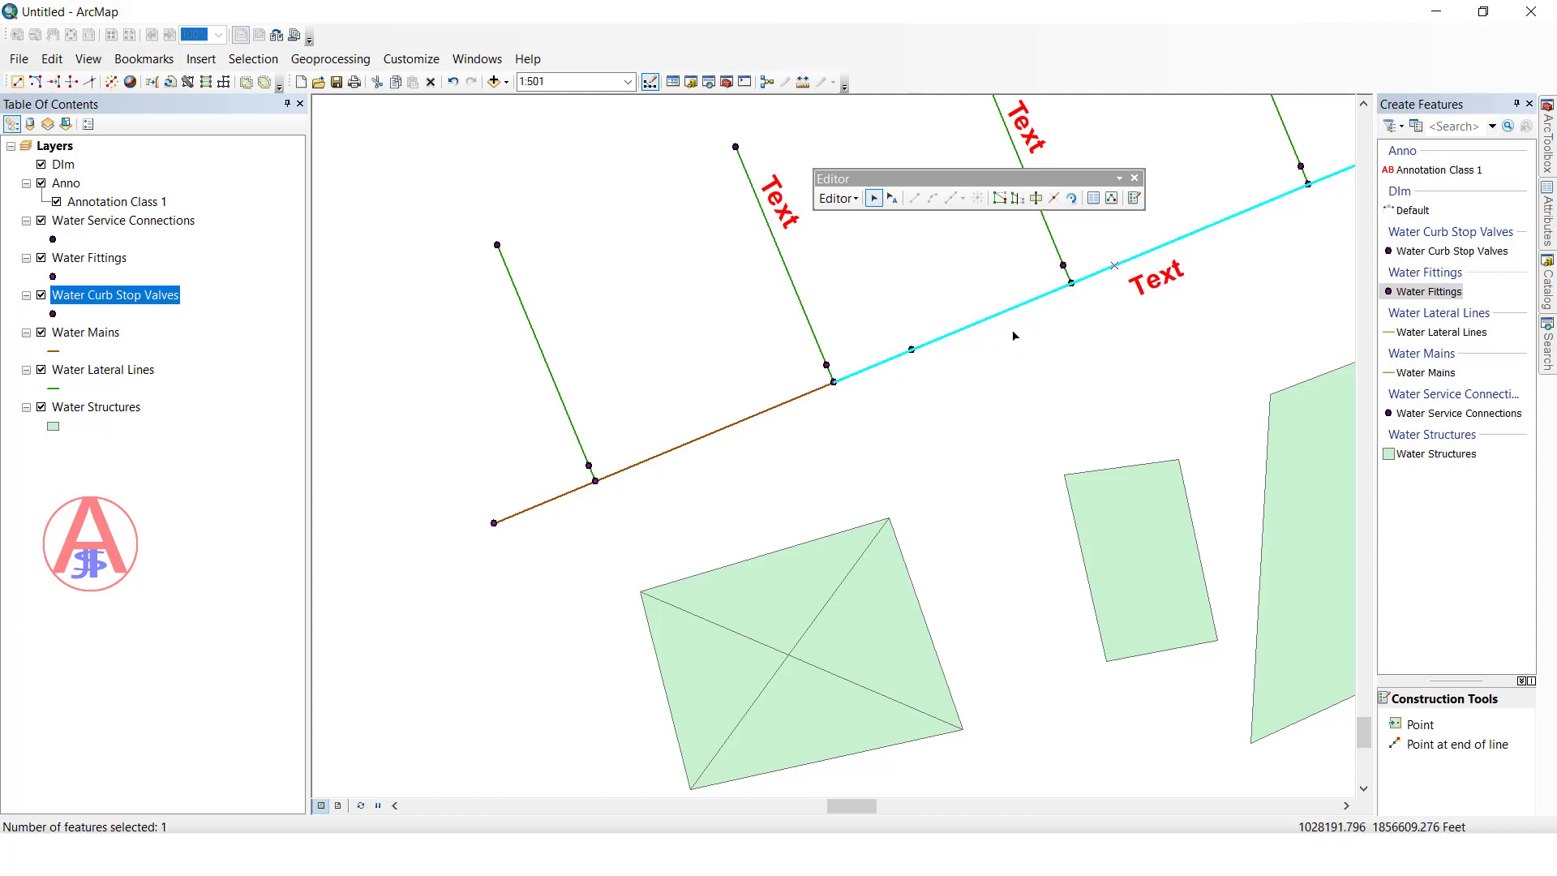
{"action": "left_click", "coordinate": [1054, 199]}
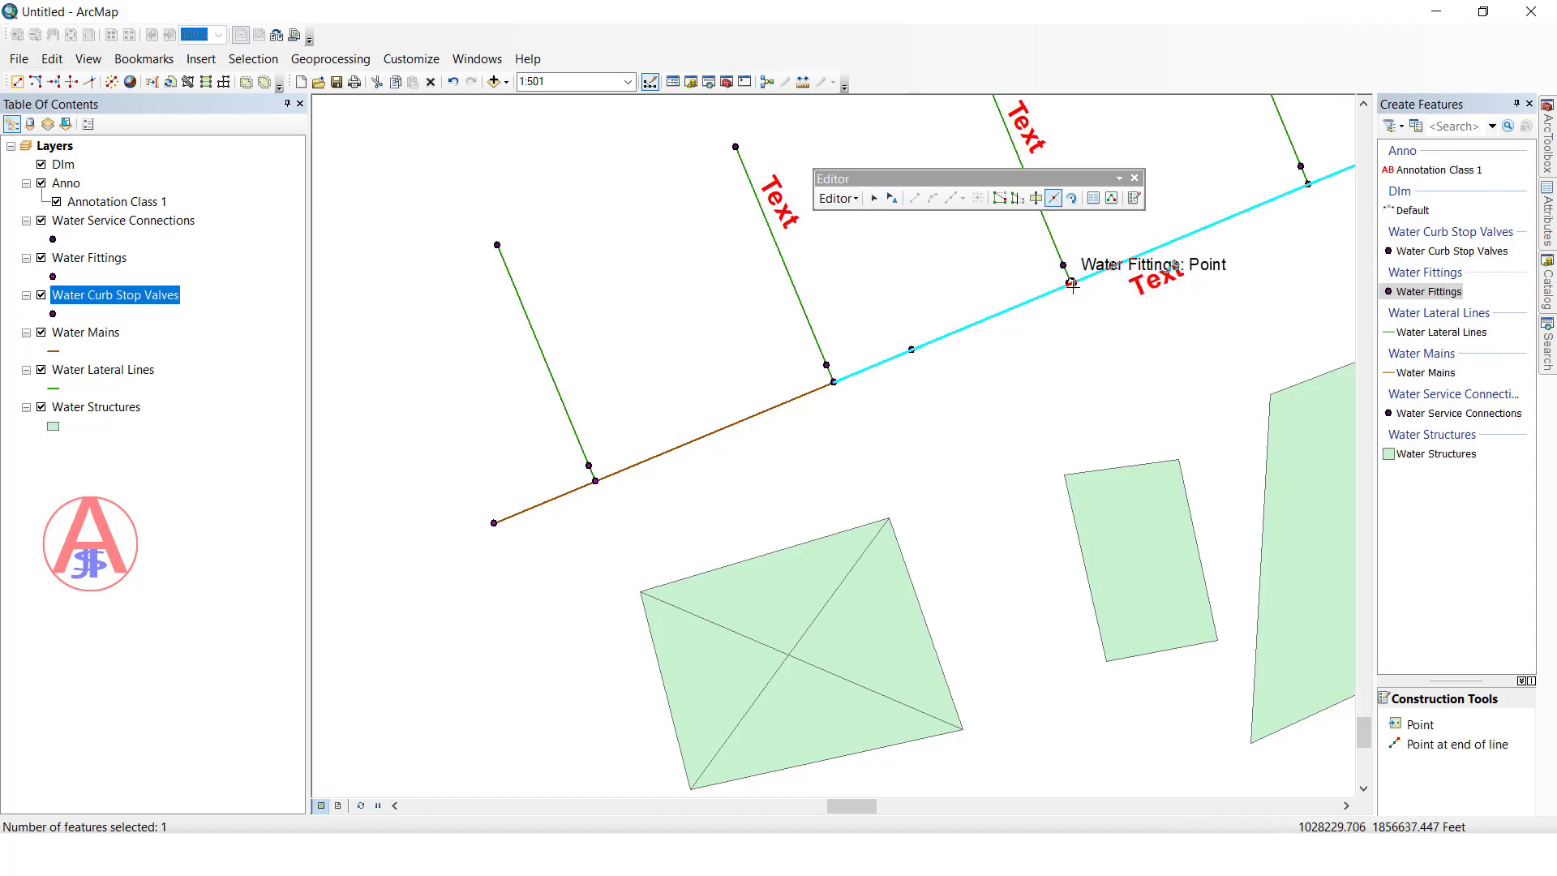
{"action": "left_click", "coordinate": [853, 374]}
Select the split water main segments in turn to check that each is a separate feature, and clear the selection
{"action": "left_click", "coordinate": [654, 457]}
{"action": "left_click", "coordinate": [557, 500]}
{"action": "left_click", "coordinate": [771, 399]}
{"action": "left_click", "coordinate": [950, 324]}
{"action": "left_click_drag", "start_coordinate": [732, 369], "coordinate": [741, 465]}
{"action": "left_click_drag", "start_coordinate": [556, 459], "coordinate": [573, 505]}
{"action": "left_click", "coordinate": [787, 426]}
{"action": "left_click", "coordinate": [782, 383]}
{"action": "left_click", "coordinate": [756, 414]}
{"action": "left_click", "coordinate": [560, 496]}
{"action": "left_click_drag", "start_coordinate": [683, 417], "coordinate": [703, 482]}
{"action": "left_click", "coordinate": [1002, 311]}
{"action": "left_click", "coordinate": [1353, 165]}
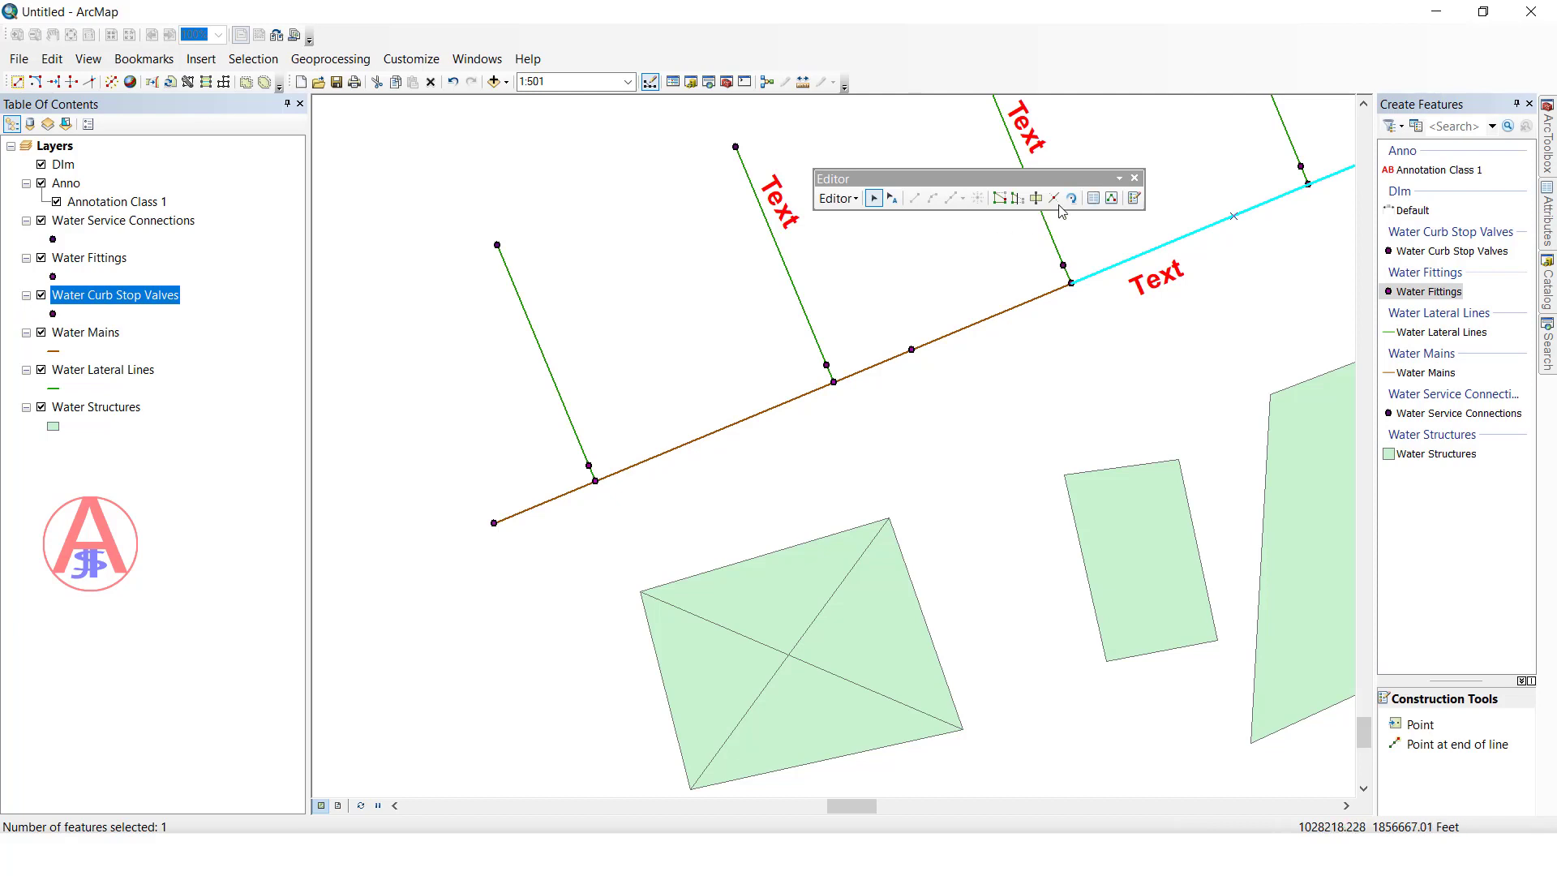
{"action": "left_click", "coordinate": [960, 294]}
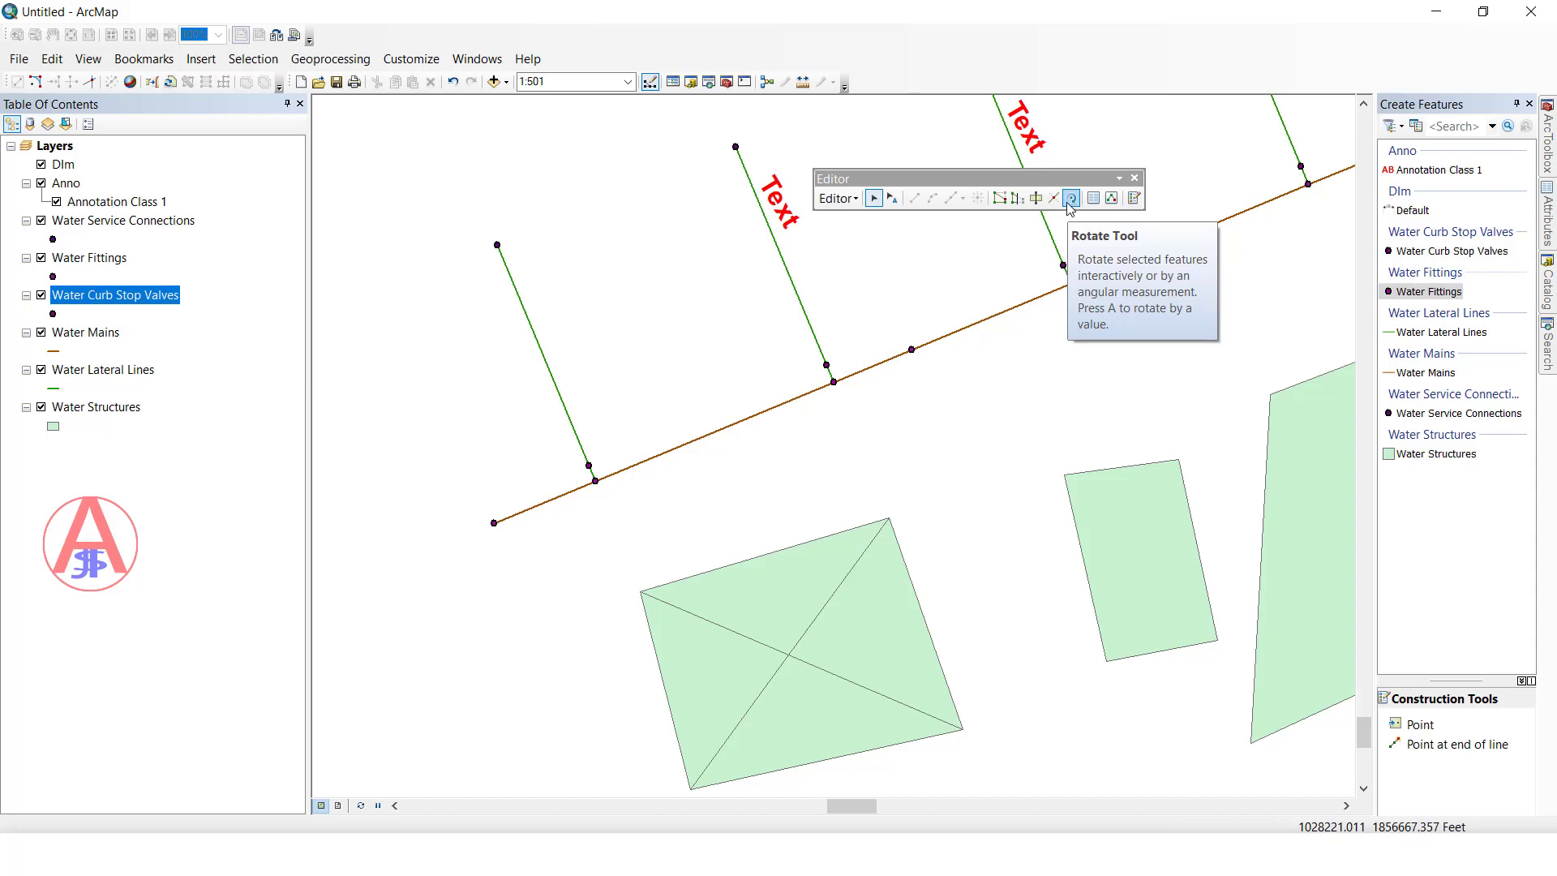
Rotate the text annotation beside the second lateral from the west until it reads nearly vertically
{"action": "left_click", "coordinate": [780, 216]}
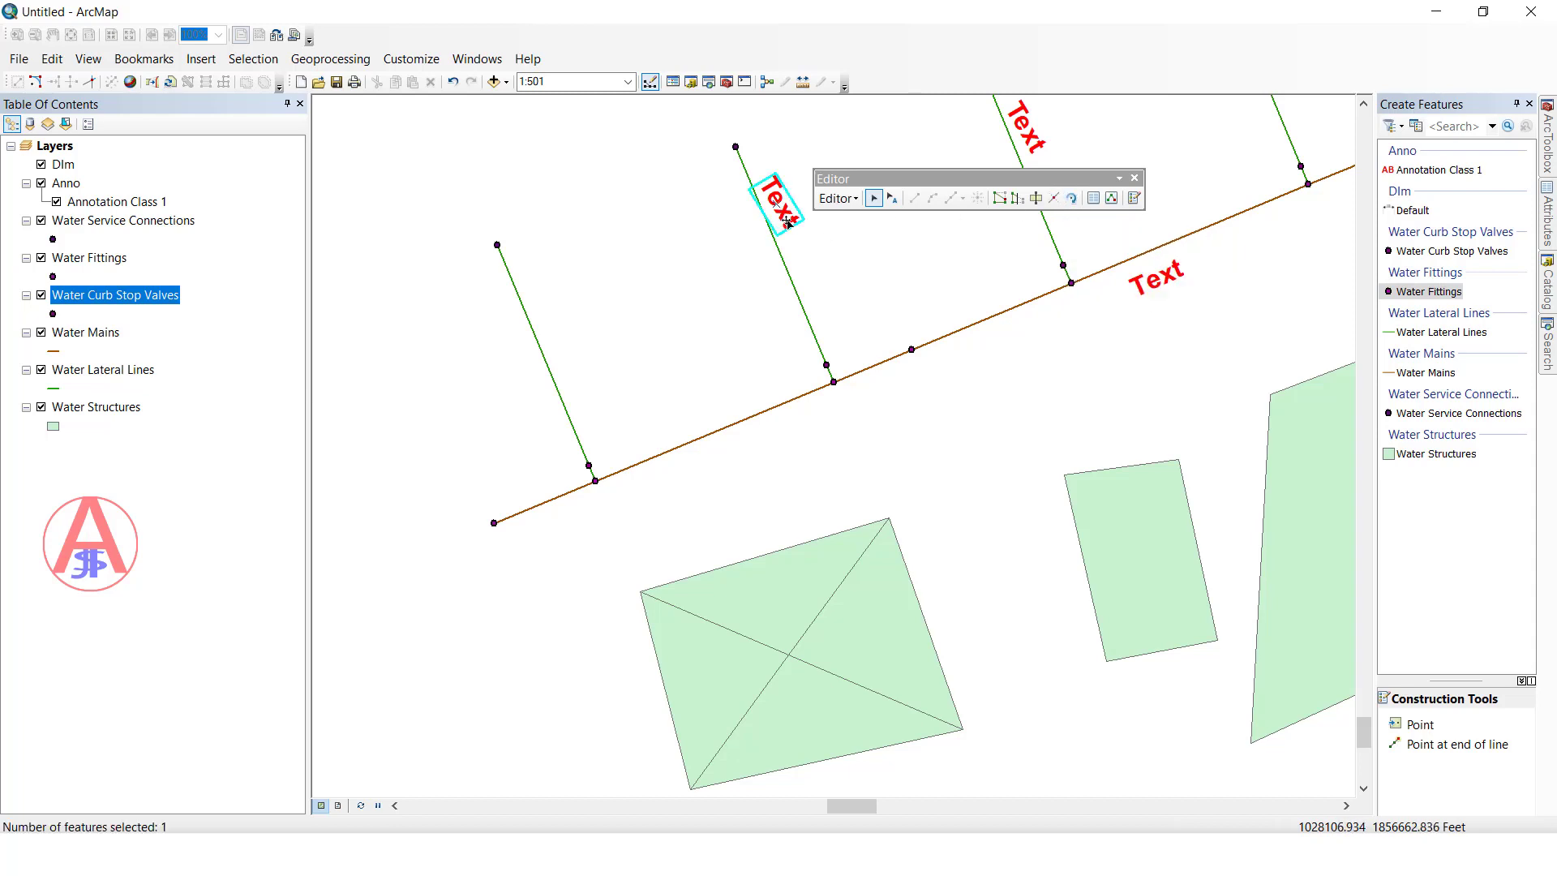
{"action": "left_click_drag", "start_coordinate": [860, 267], "coordinate": [767, 351]}
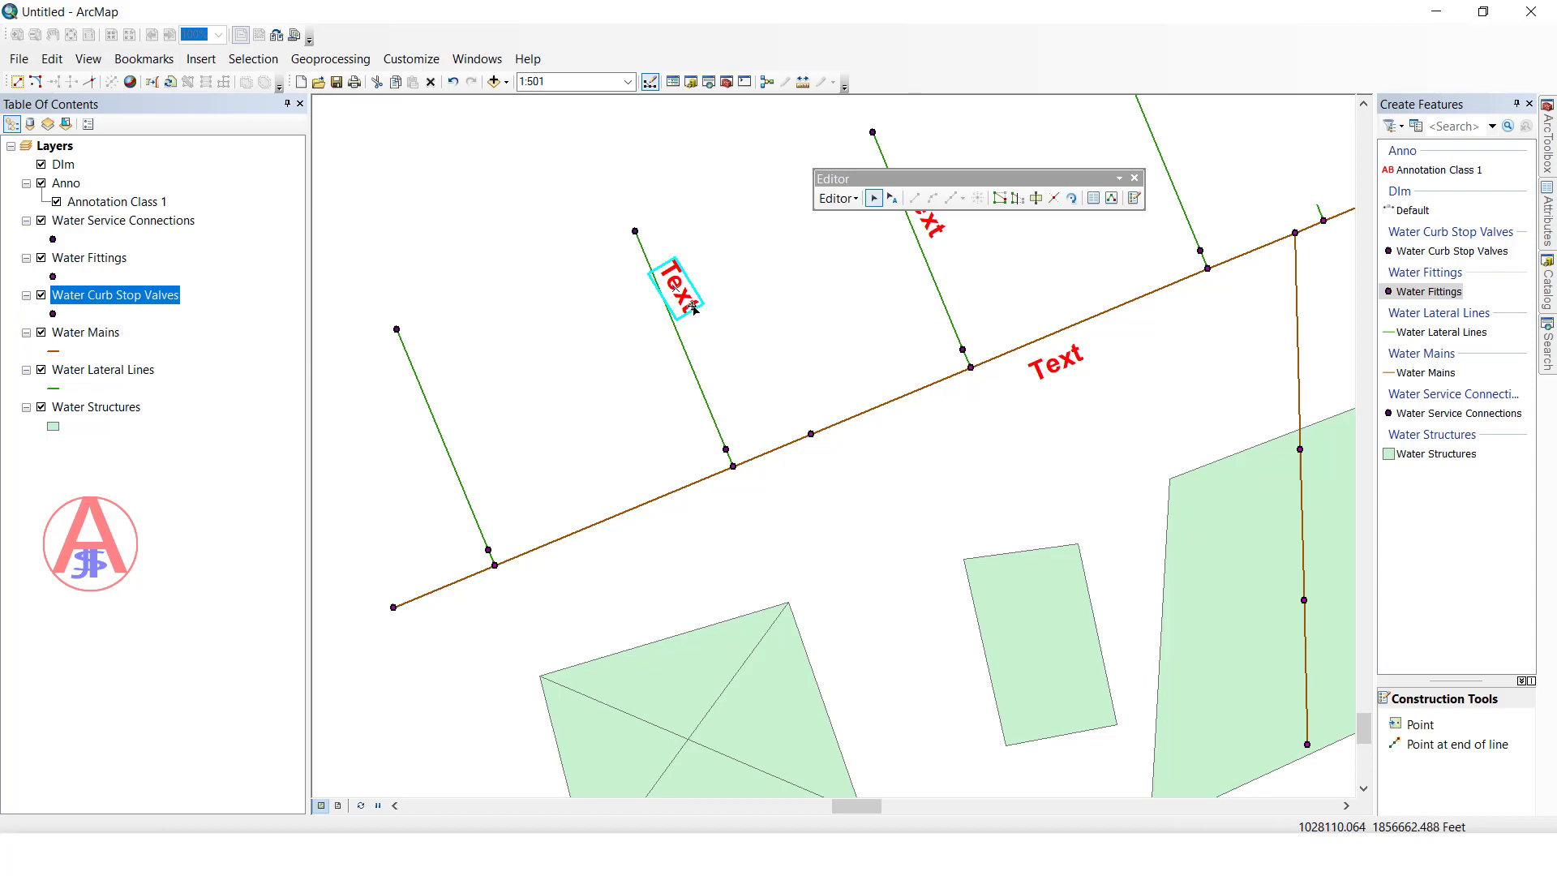
{"action": "left_click", "coordinate": [1071, 197]}
{"action": "left_click_drag", "start_coordinate": [747, 276], "coordinate": [750, 282]}
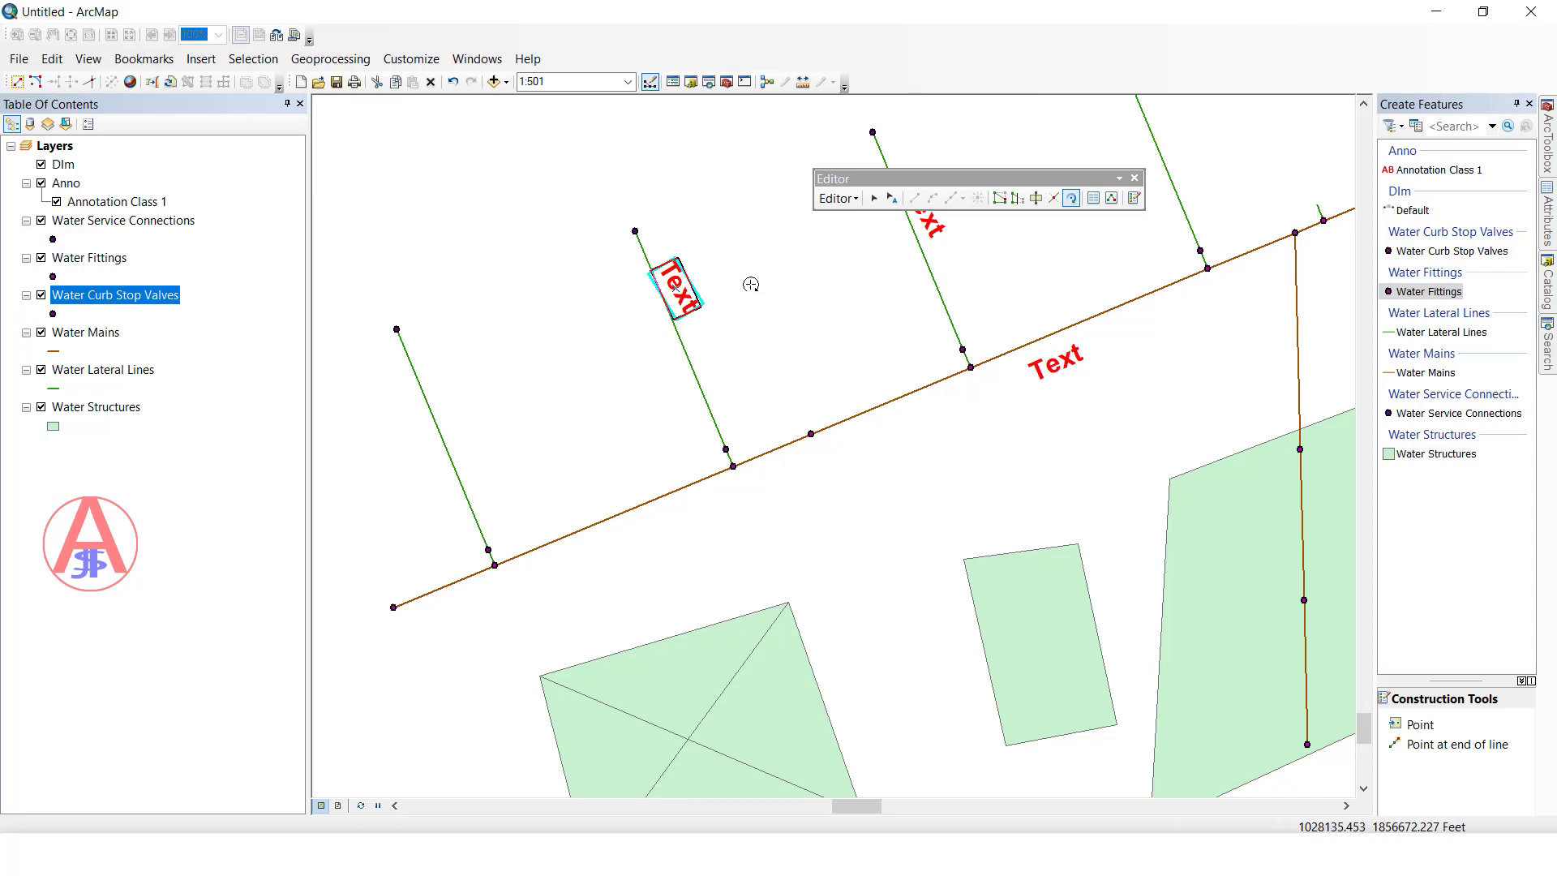
{"action": "mouse_move", "coordinate": [751, 284]}
{"action": "left_mouse_down"}
{"action": "mouse_move", "coordinate": [725, 343]}
{"action": "mouse_move", "coordinate": [657, 345]}
{"action": "mouse_move", "coordinate": [620, 314]}
{"action": "mouse_move", "coordinate": [635, 280]}
{"action": "mouse_move", "coordinate": [700, 254]}
{"action": "mouse_move", "coordinate": [646, 265]}
{"action": "mouse_move", "coordinate": [643, 310]}
{"action": "mouse_move", "coordinate": [723, 308]}
{"action": "mouse_move", "coordinate": [739, 239]}
{"action": "left_mouse_up"}
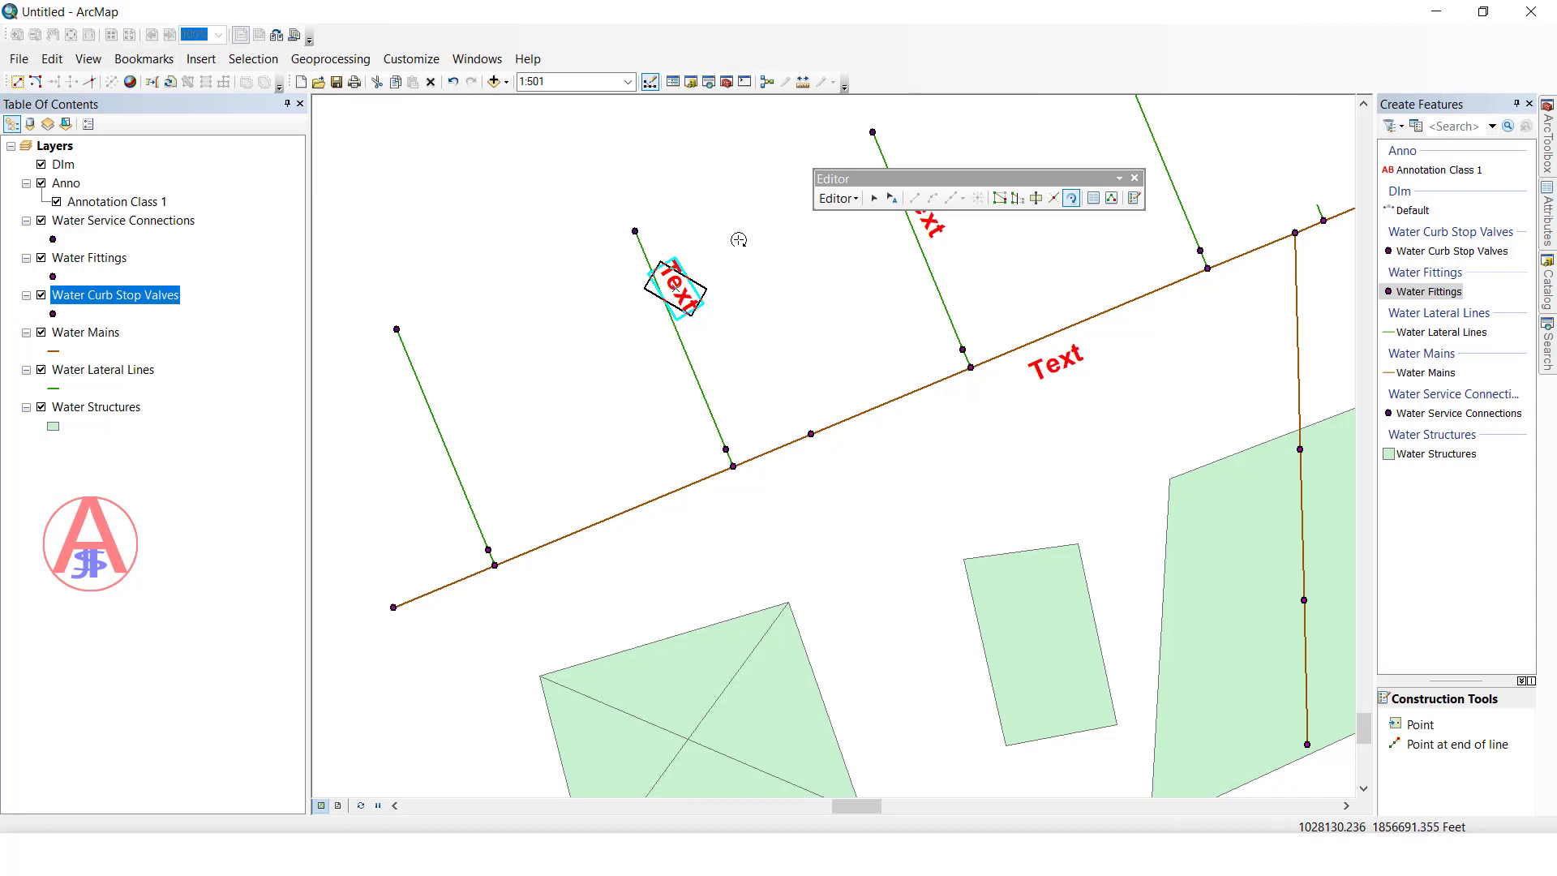
{"action": "left_click_drag", "start_coordinate": [739, 239], "coordinate": [732, 237]}
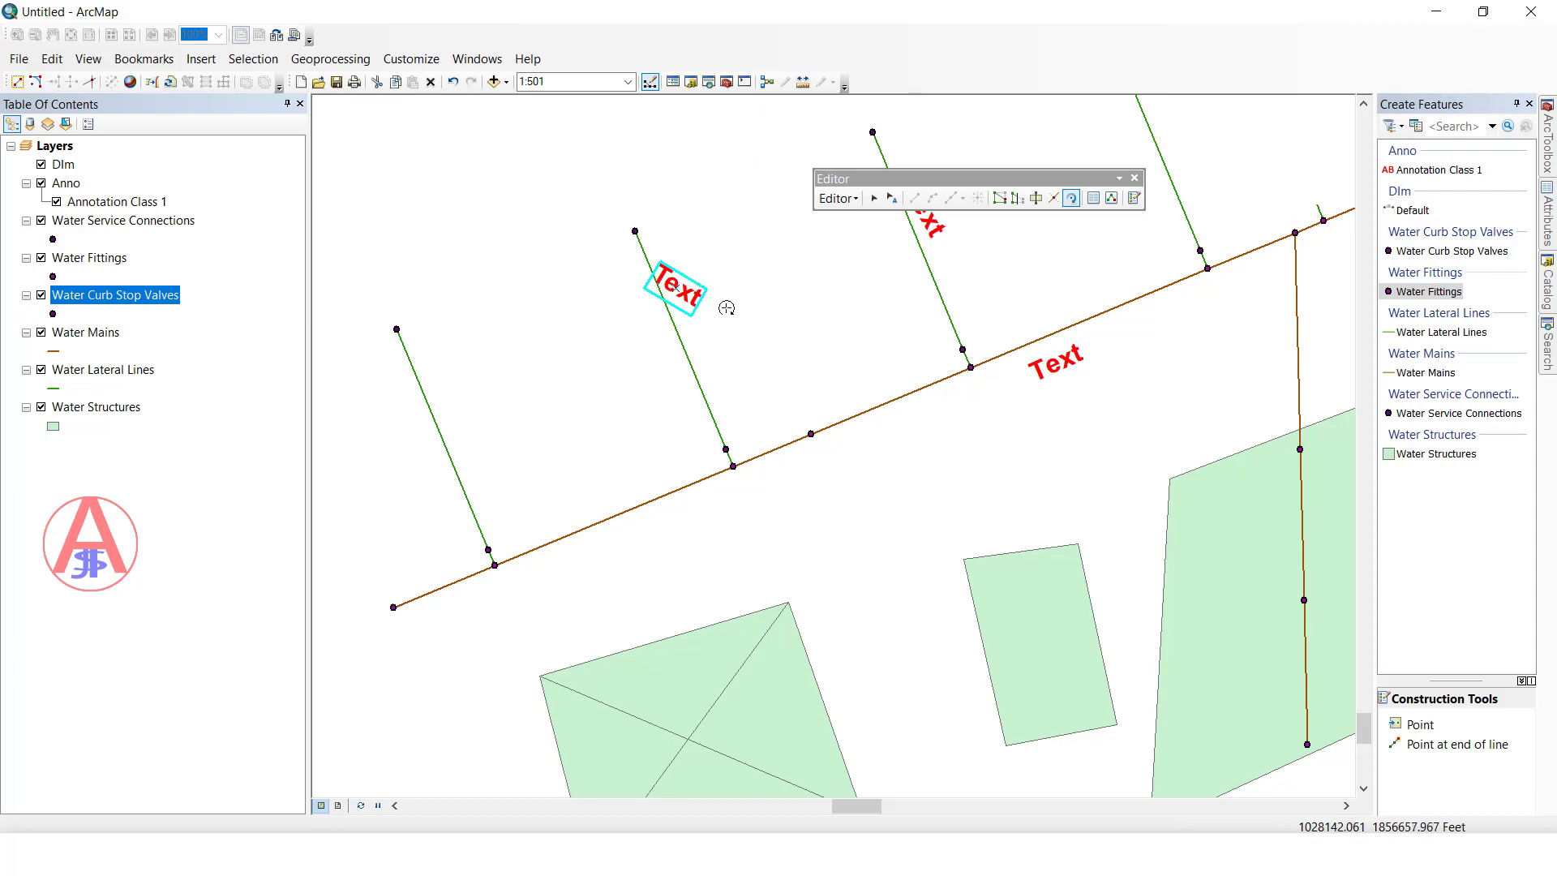
{"action": "left_click_drag", "start_coordinate": [782, 268], "coordinate": [737, 340]}
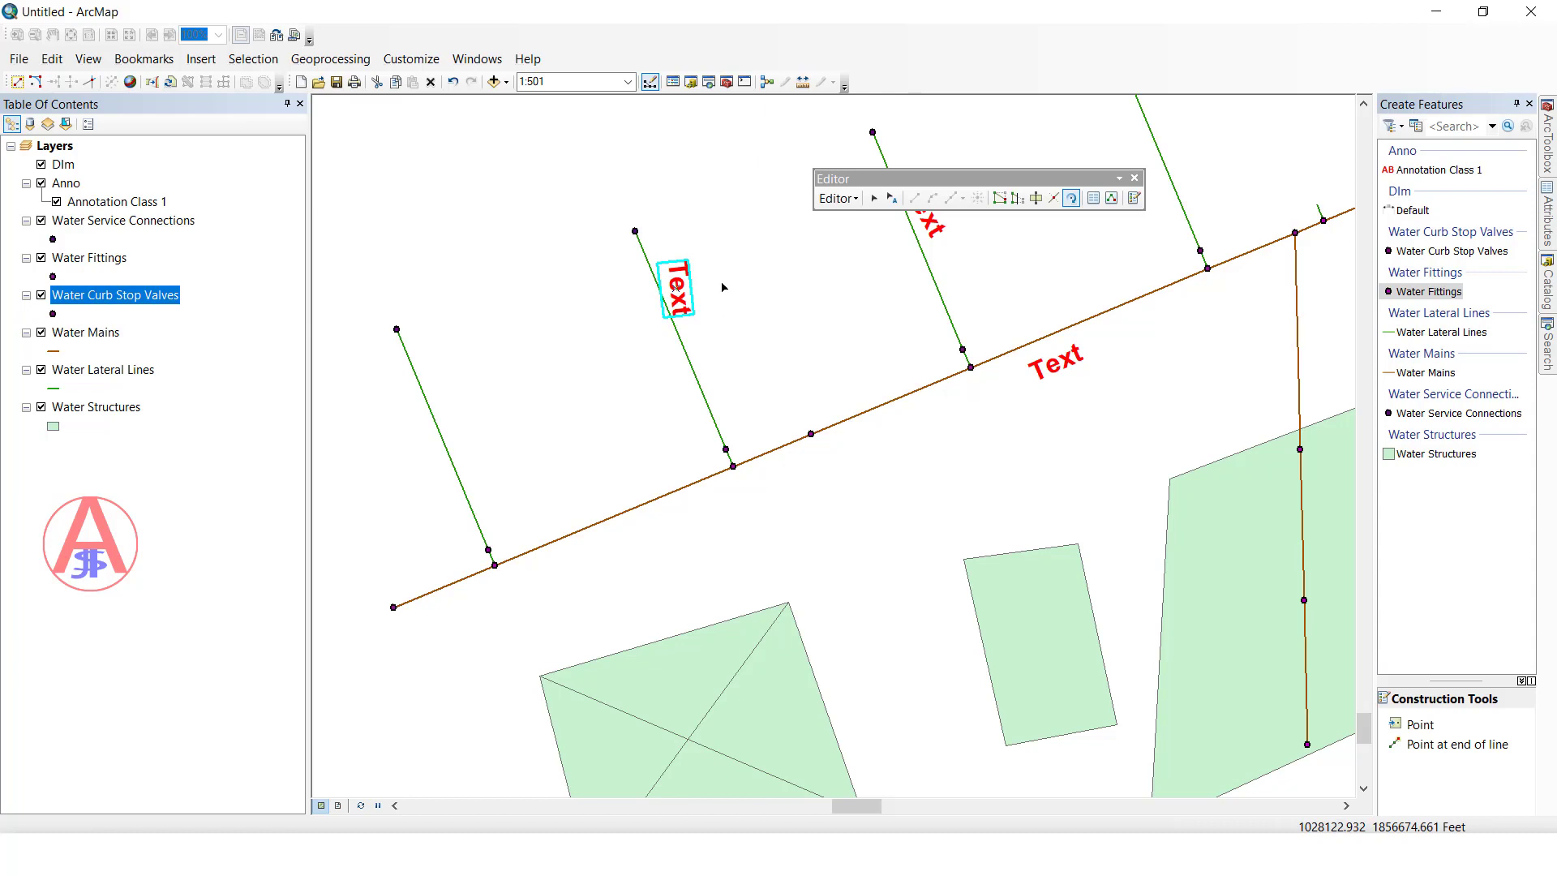
Select the second lateral from the west and rotate it about its midpoint until it lies nearly horizontal
{"action": "key", "text": "e"}
{"action": "left_click_drag", "start_coordinate": [673, 402], "coordinate": [712, 367]}
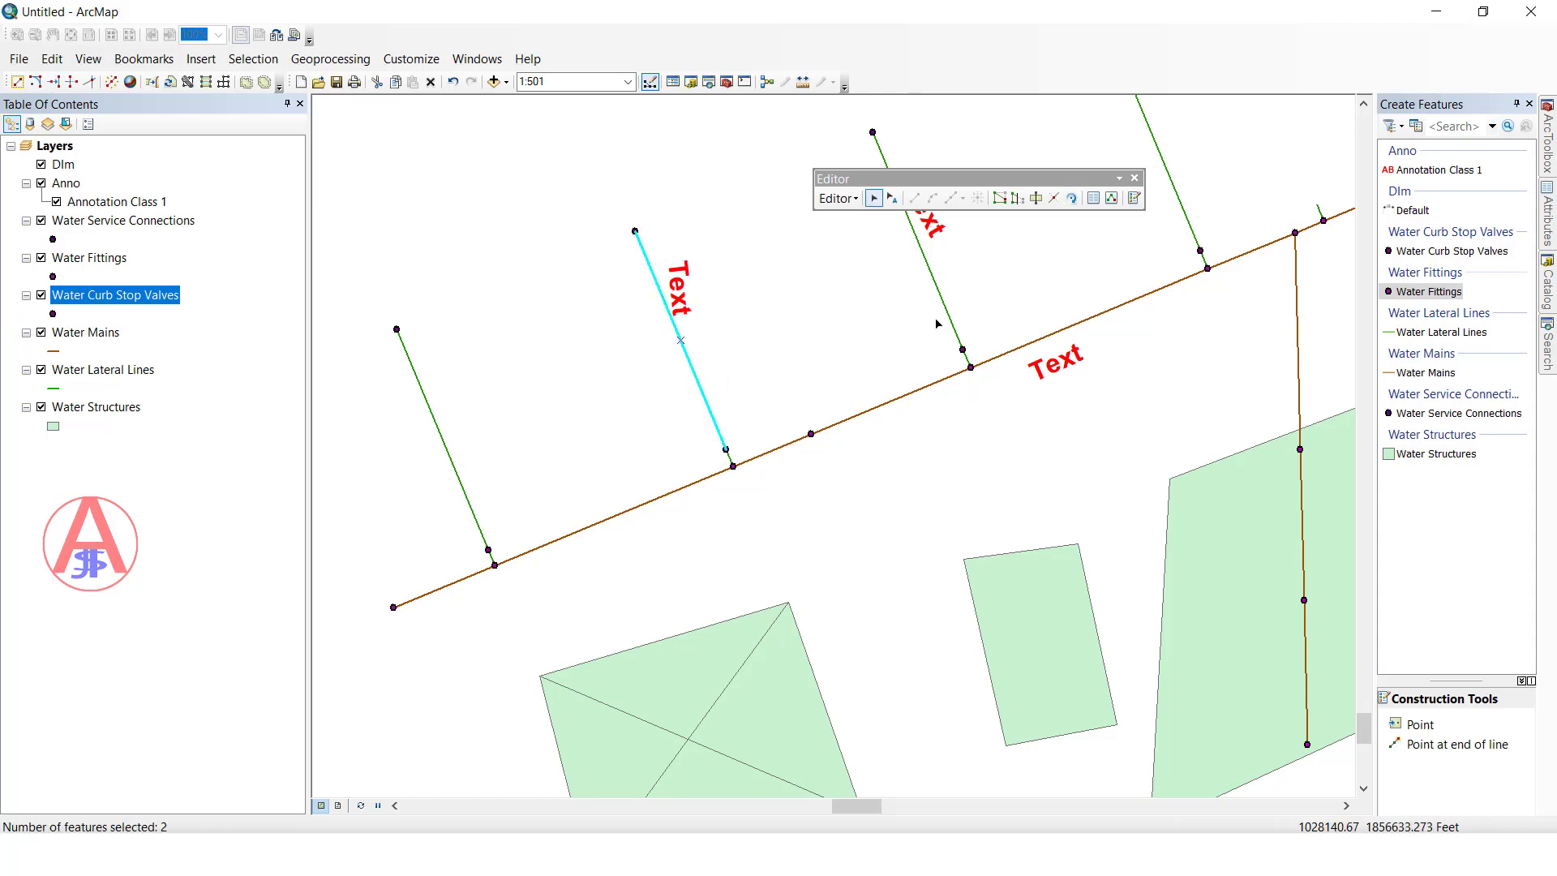
{"action": "left_click", "coordinate": [1071, 198]}
{"action": "left_click_drag", "start_coordinate": [817, 306], "coordinate": [747, 202]}
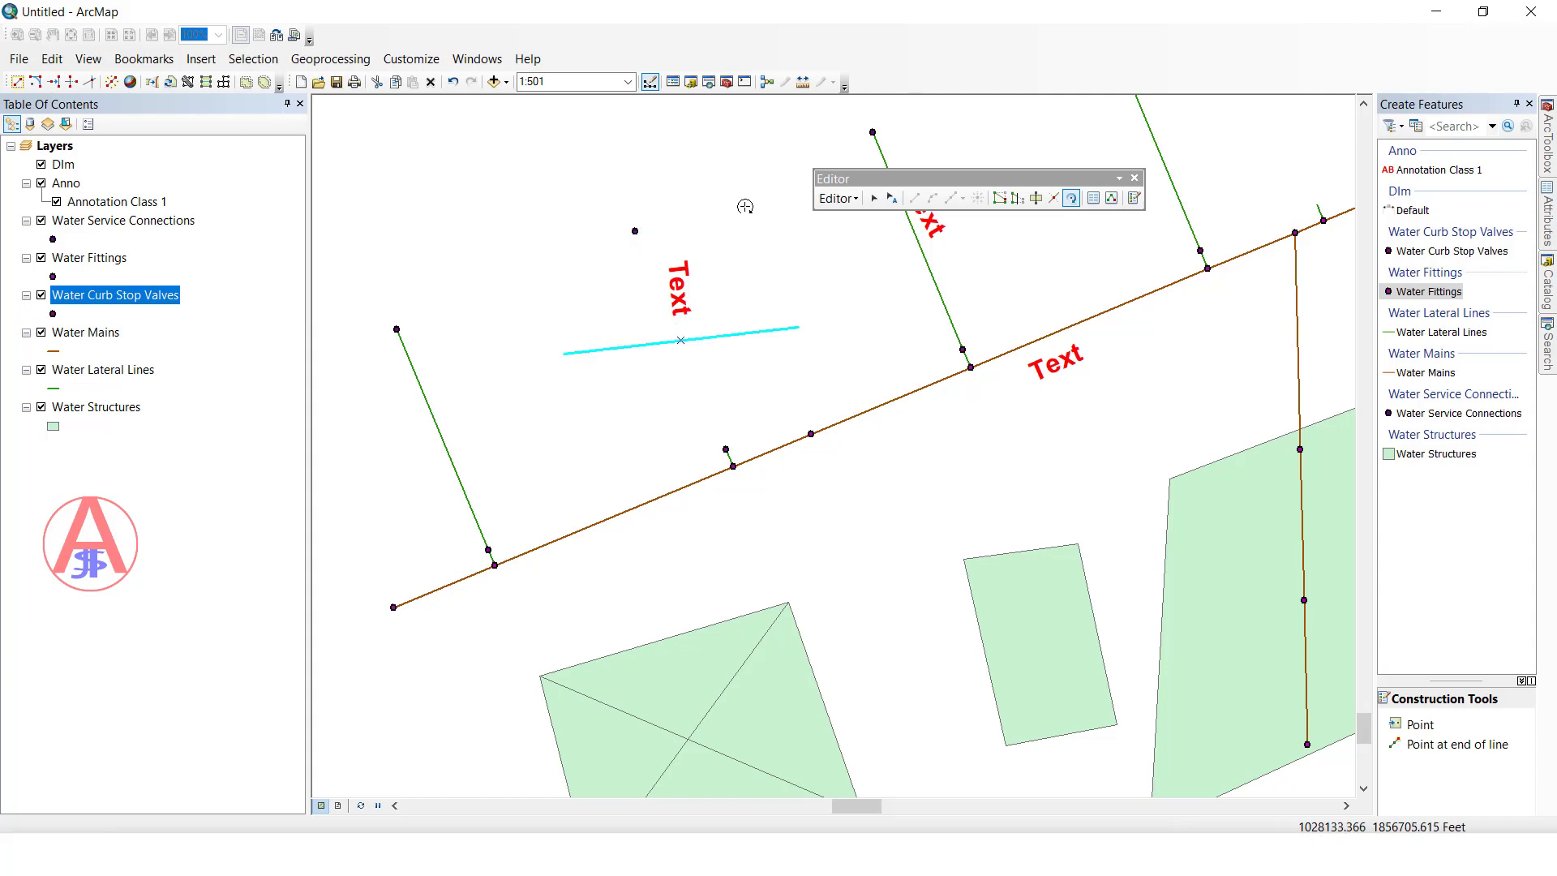
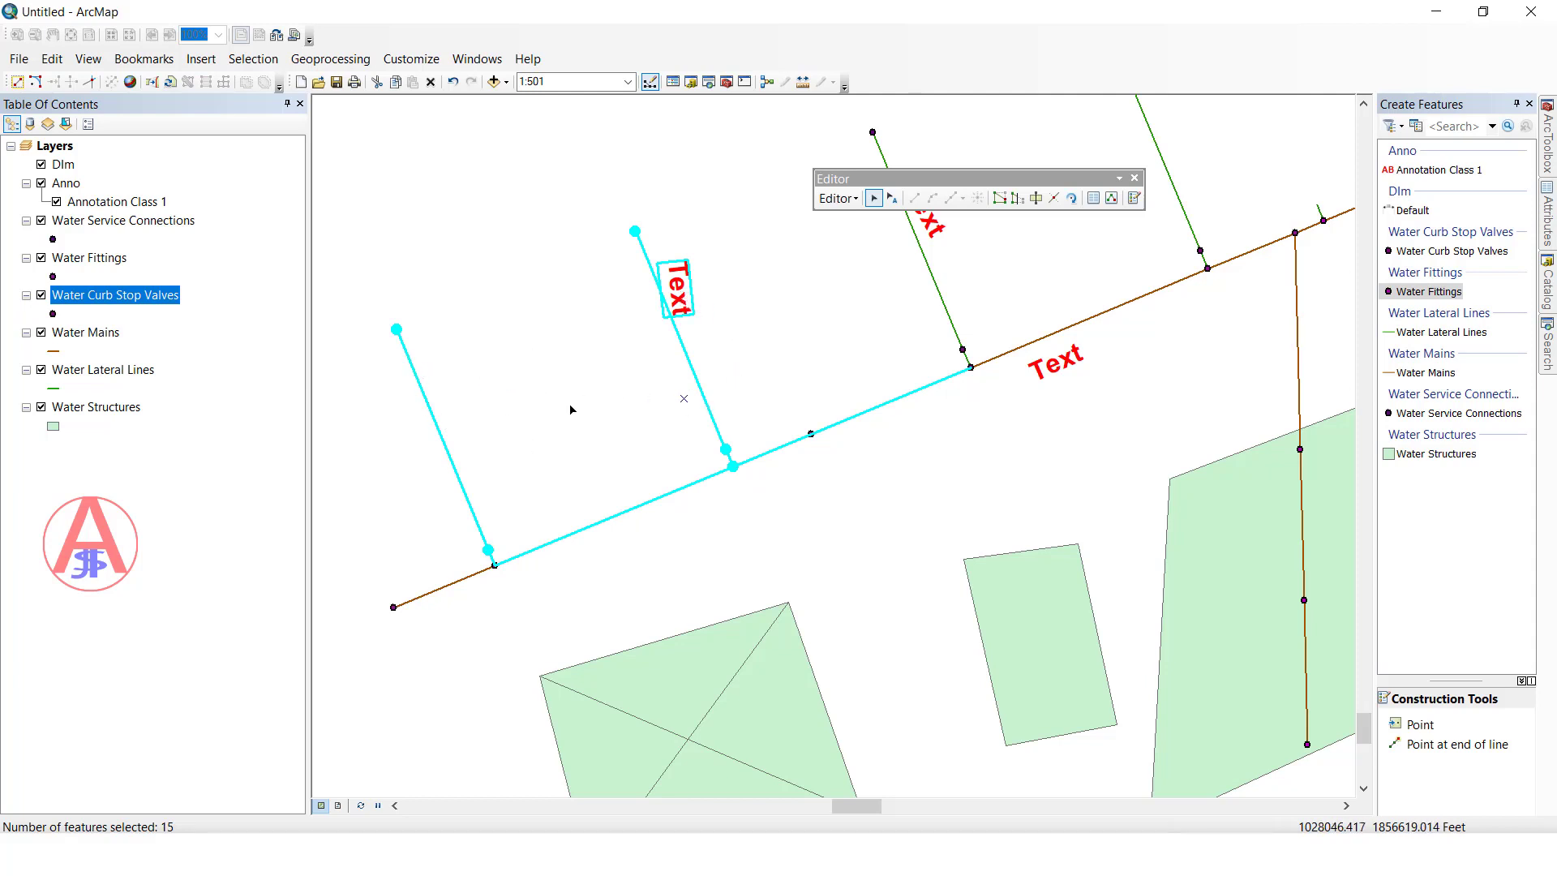
Open the attributes of the selected features and go through their layer groups from Anno to Water Lateral Lines
{"action": "left_click", "coordinate": [1094, 199]}
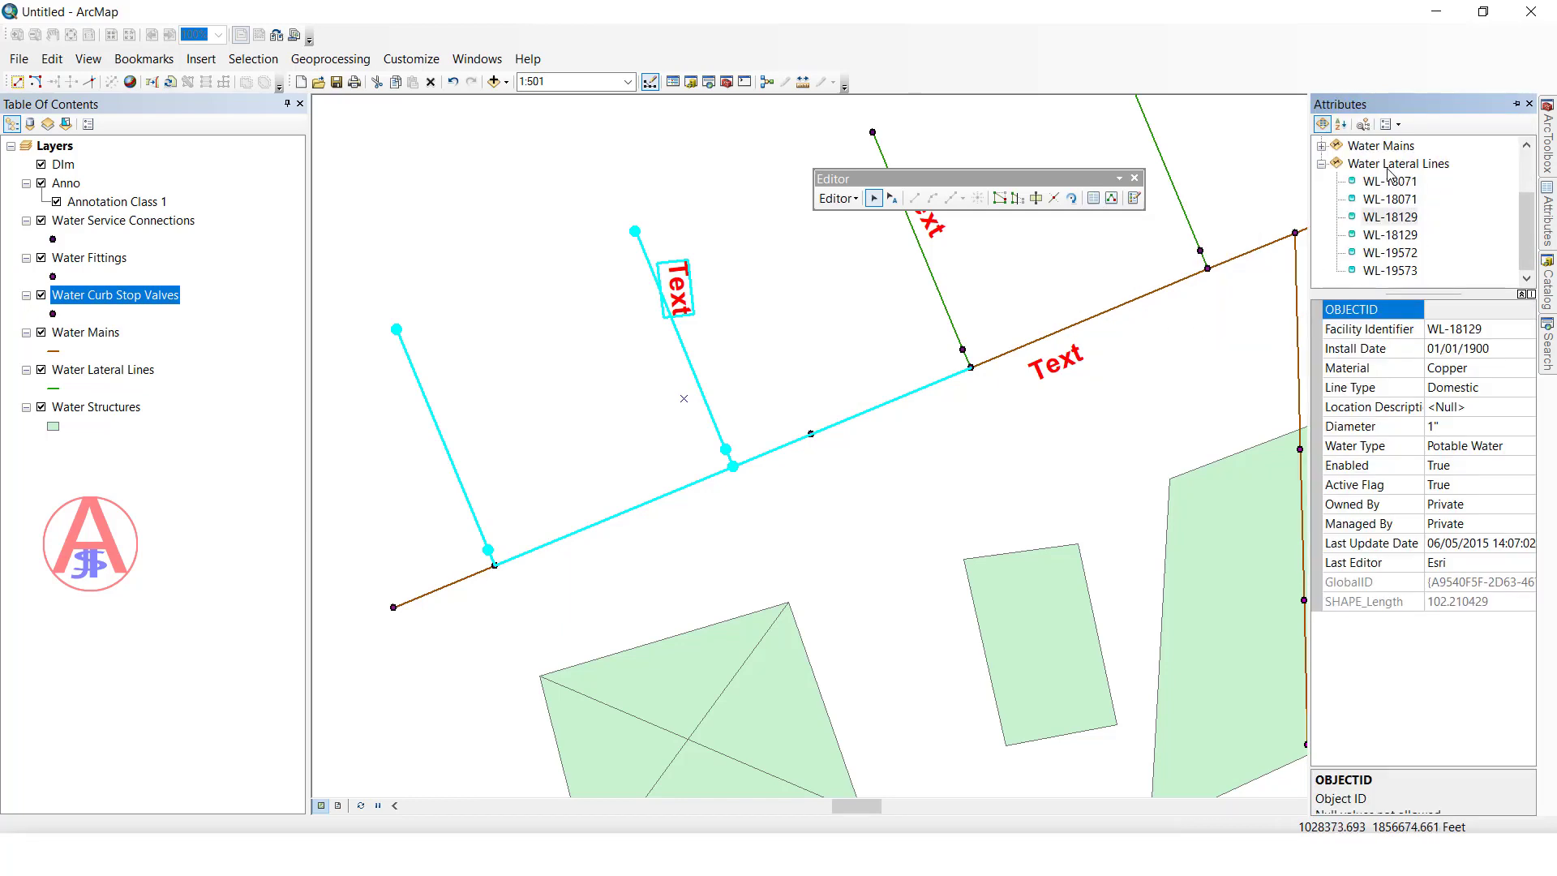
{"action": "scroll", "coordinate": [1405, 183], "scroll_direction": "up", "scroll_amount": 2}
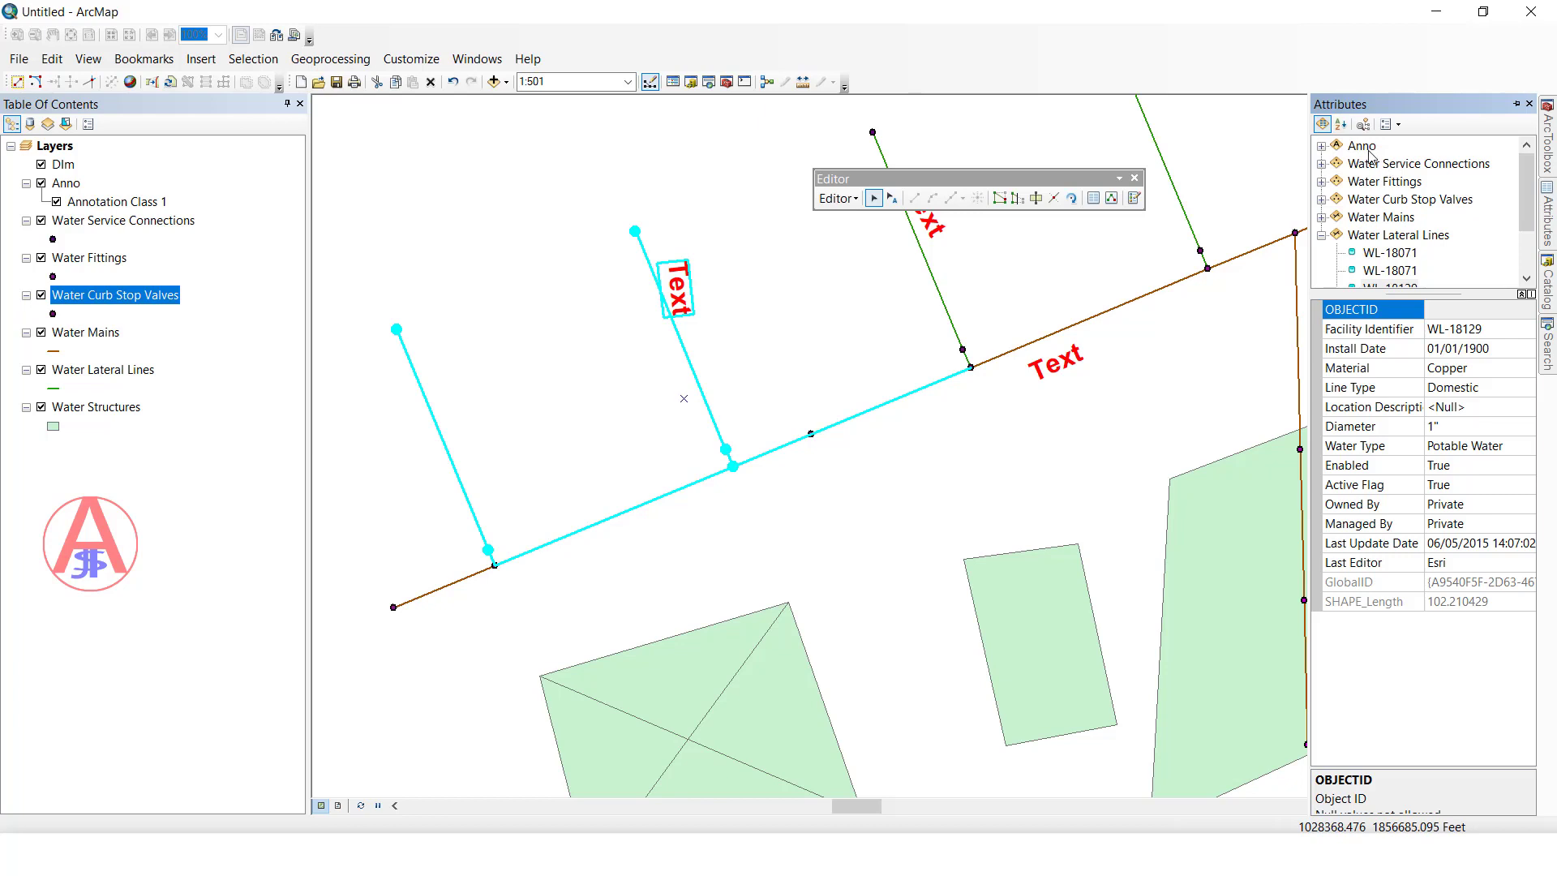
{"action": "left_click", "coordinate": [1366, 147]}
{"action": "left_click", "coordinate": [1378, 163]}
{"action": "left_click", "coordinate": [1386, 198]}
{"action": "left_click", "coordinate": [1388, 216]}
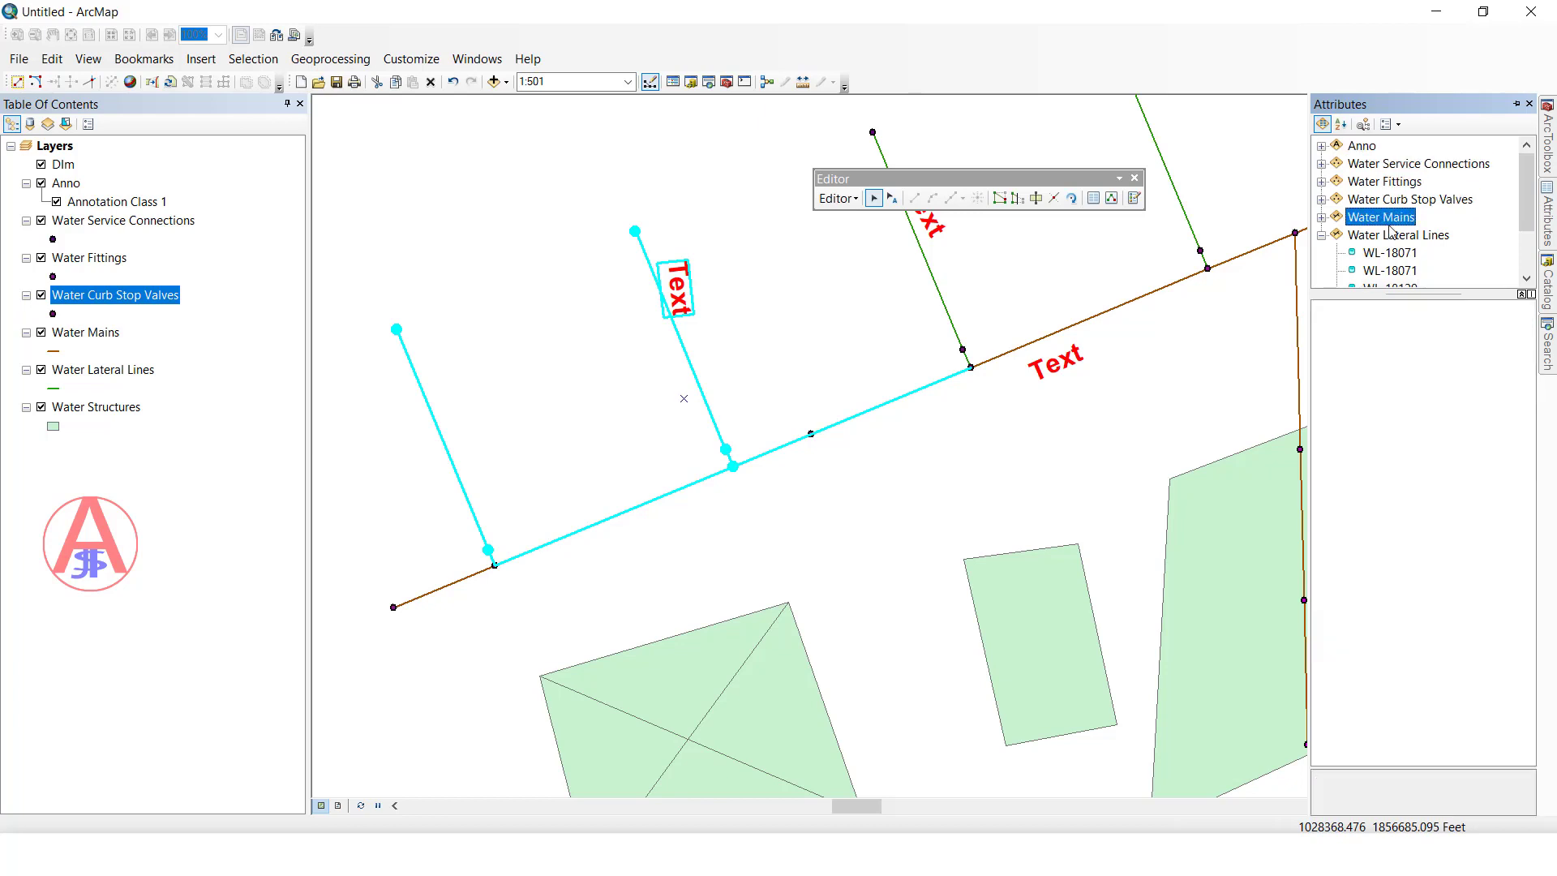
{"action": "left_click", "coordinate": [1388, 235]}
{"action": "left_click", "coordinate": [1322, 235]}
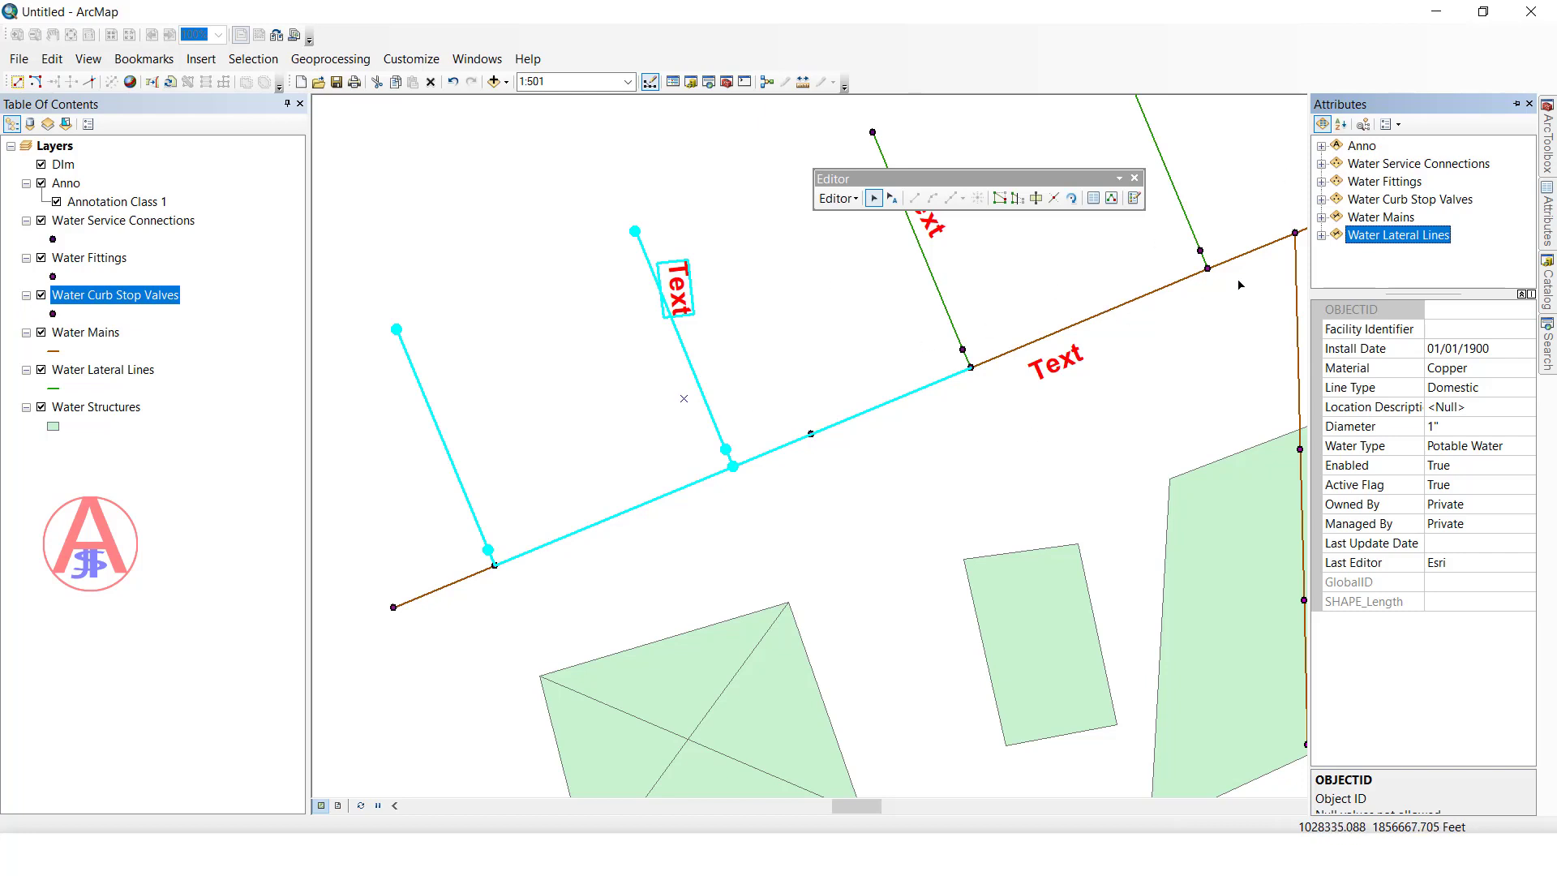
{"action": "left_click", "coordinate": [1325, 236]}
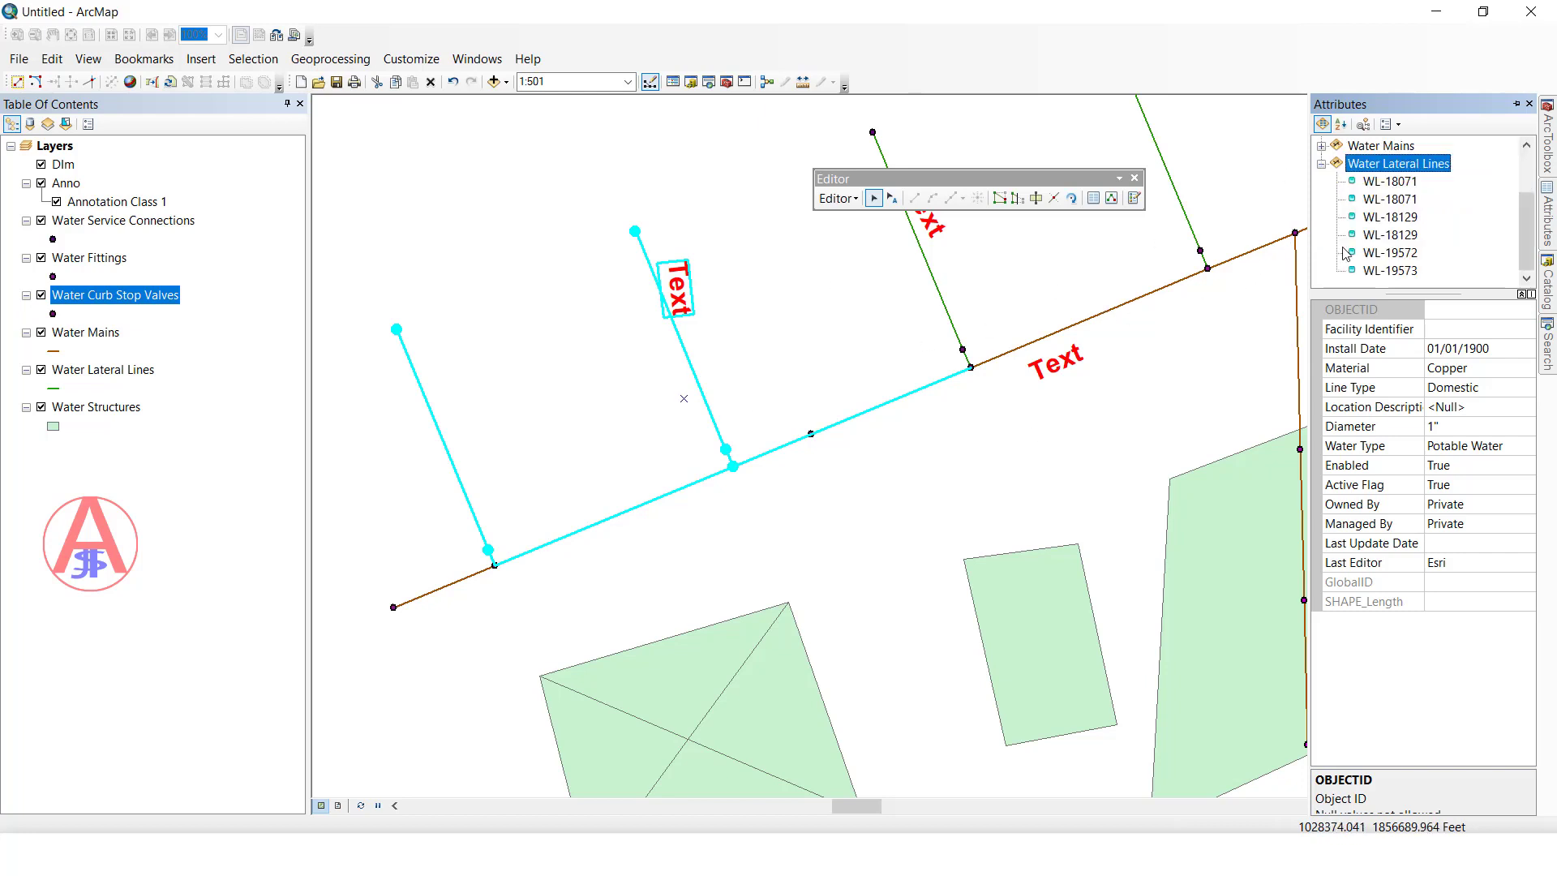
Examine the attributes of the selected water lateral lines one by one, including WL-18071, WL-18129 and WL-19572
{"action": "left_click", "coordinate": [1403, 183]}
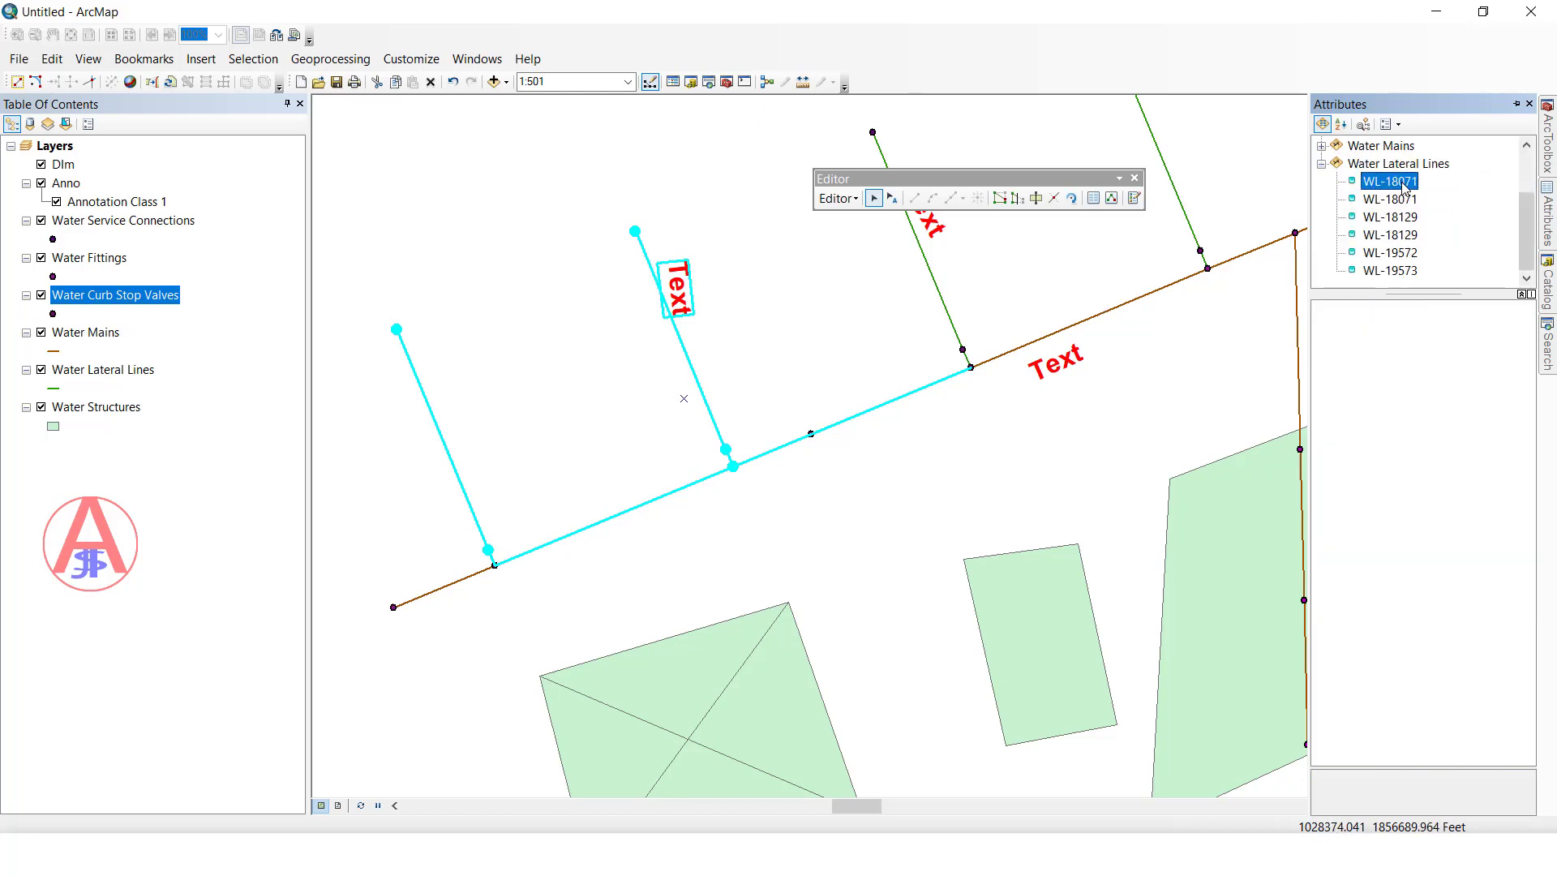
{"action": "left_click", "coordinate": [1398, 203]}
{"action": "left_click", "coordinate": [1398, 217]}
{"action": "left_click", "coordinate": [1400, 239]}
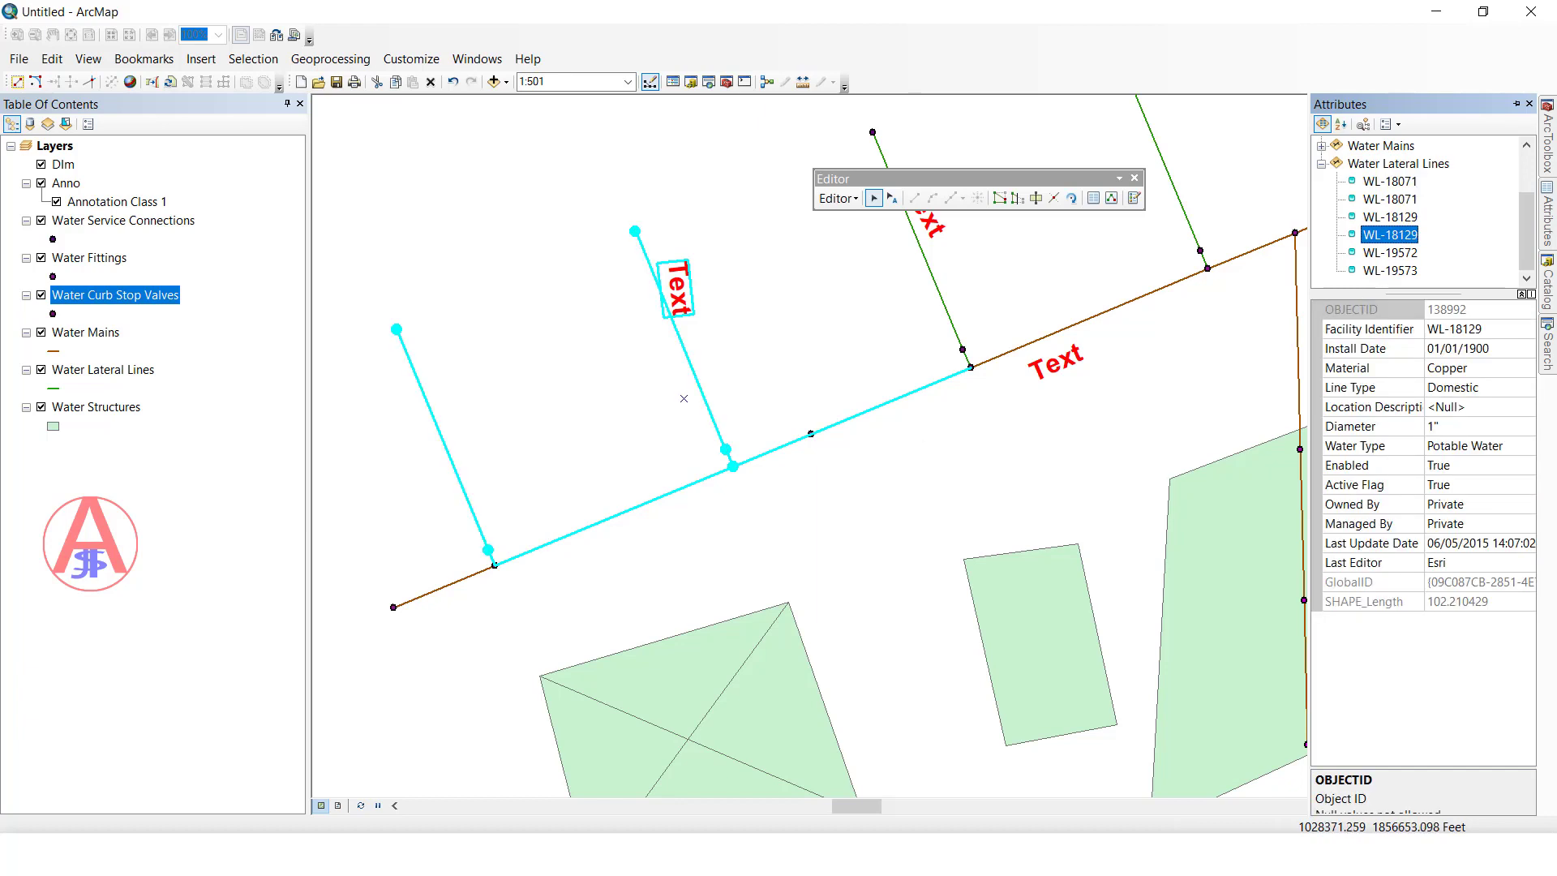
{"action": "left_click", "coordinate": [1393, 254]}
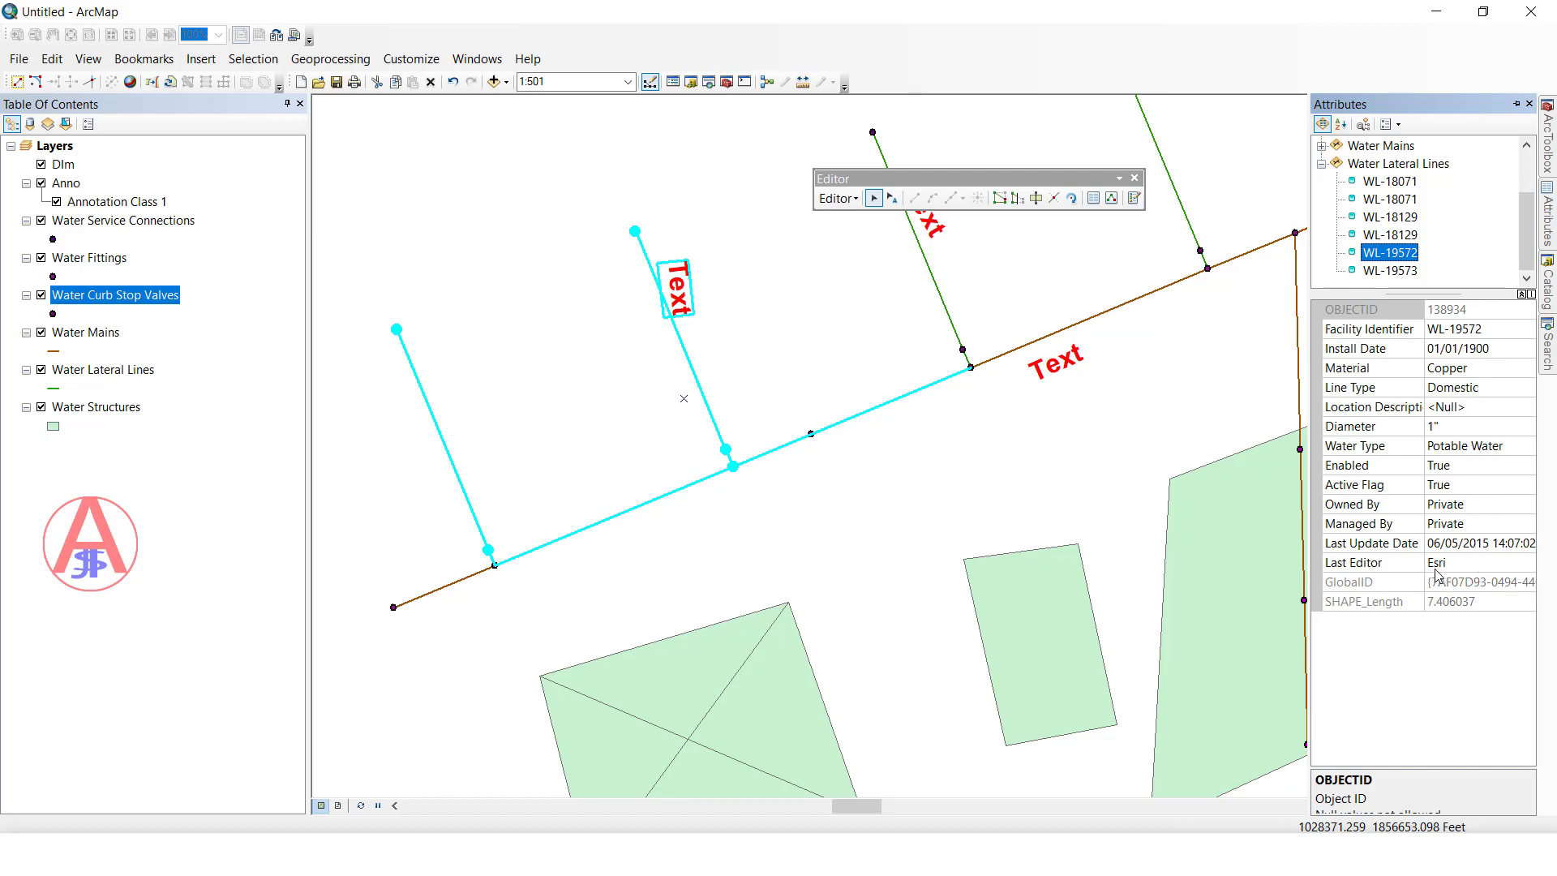
{"action": "left_click", "coordinate": [1419, 234]}
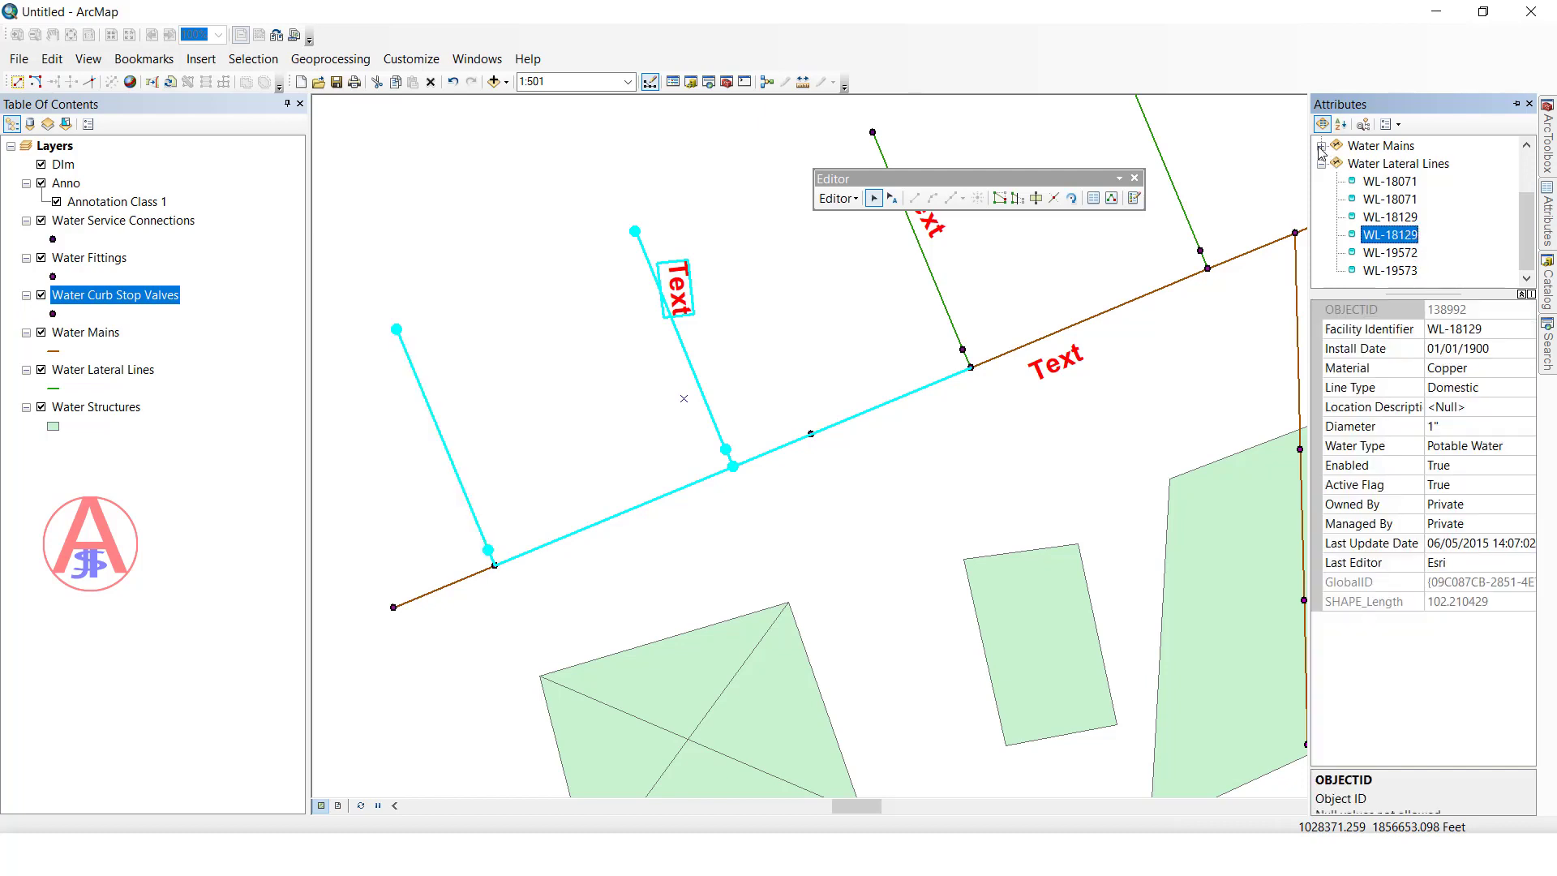
Examine the attributes of both selected water mains WM-4059 and of the water fitting WFIT-48393
{"action": "left_click", "coordinate": [1322, 145]}
{"action": "left_click", "coordinate": [1389, 163]}
{"action": "left_click", "coordinate": [1389, 182]}
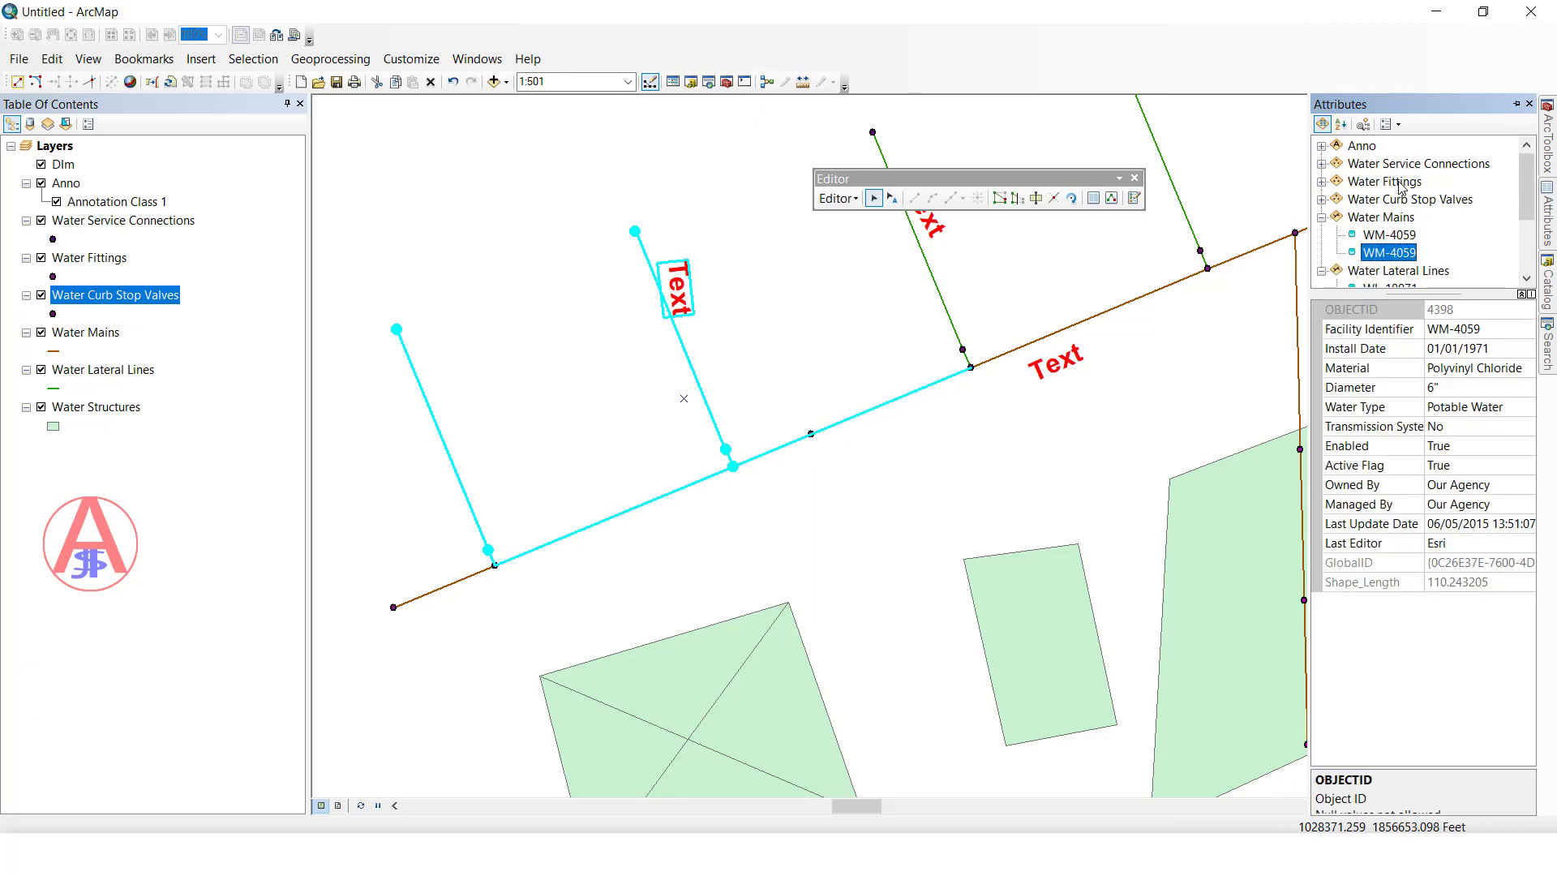
{"action": "left_click", "coordinate": [1322, 181]}
{"action": "left_click", "coordinate": [1394, 199]}
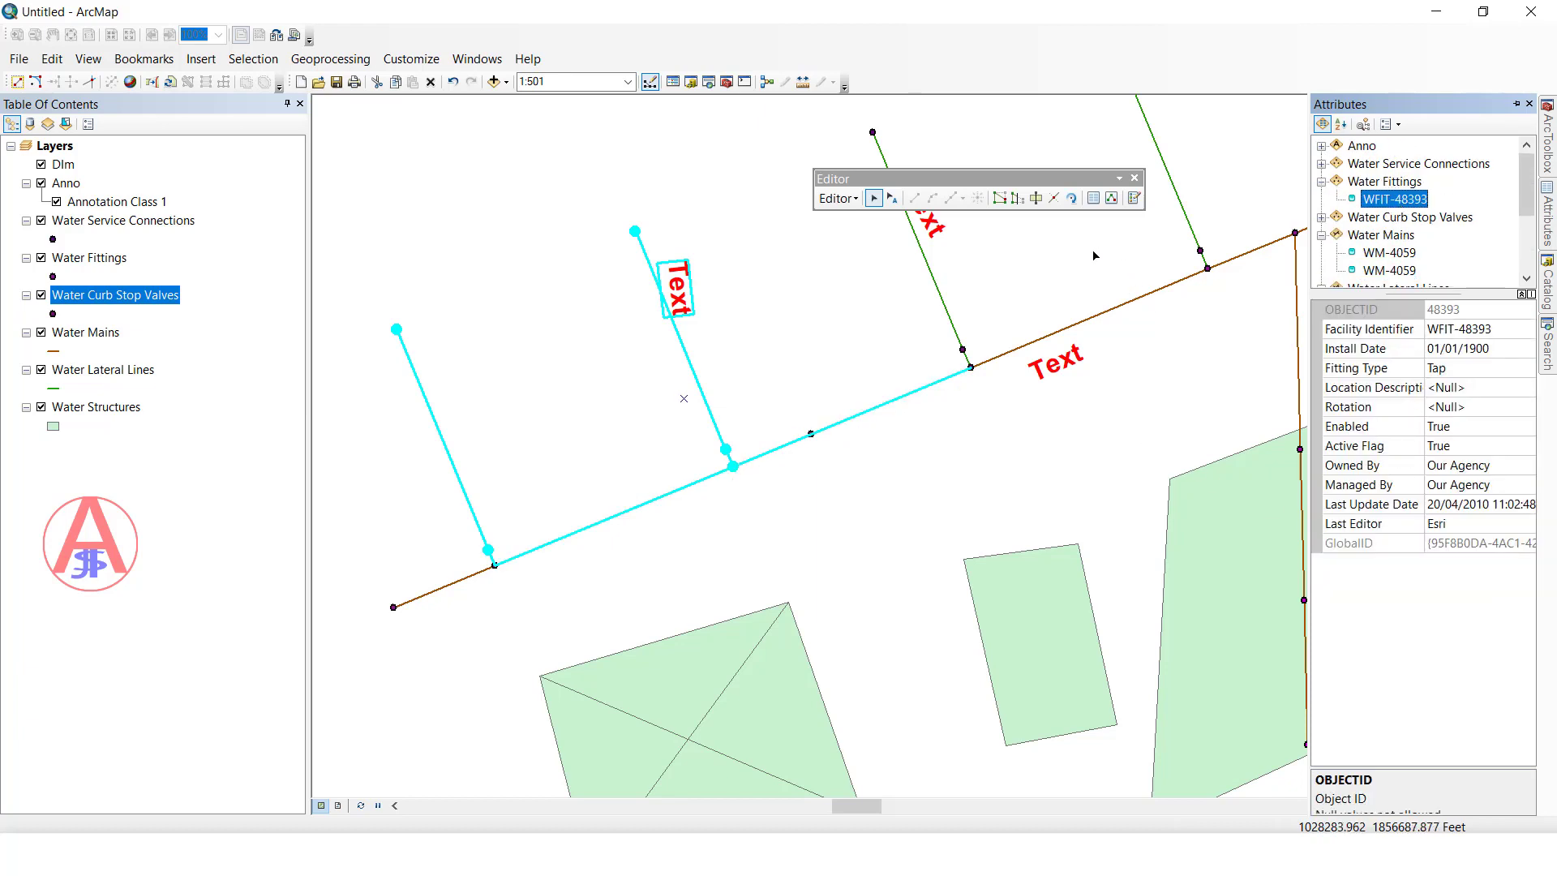
Show the vertices of the third lateral from the west, and select the water main segment to its west
{"action": "left_click", "coordinate": [1021, 275]}
{"action": "left_click_drag", "start_coordinate": [917, 269], "coordinate": [977, 321]}
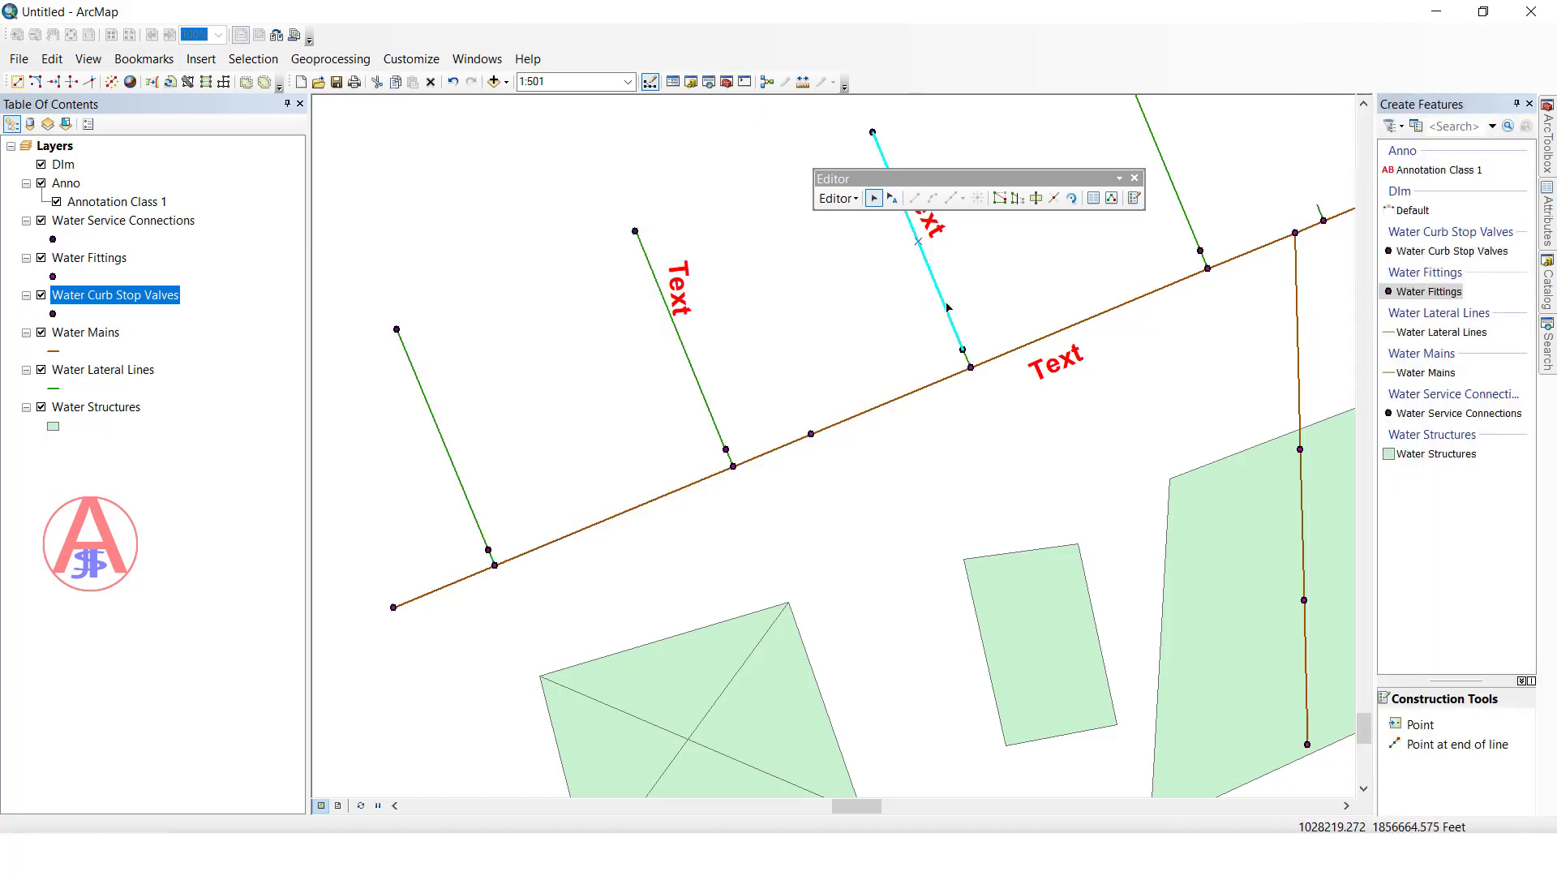
{"action": "double_click", "coordinate": [946, 307]}
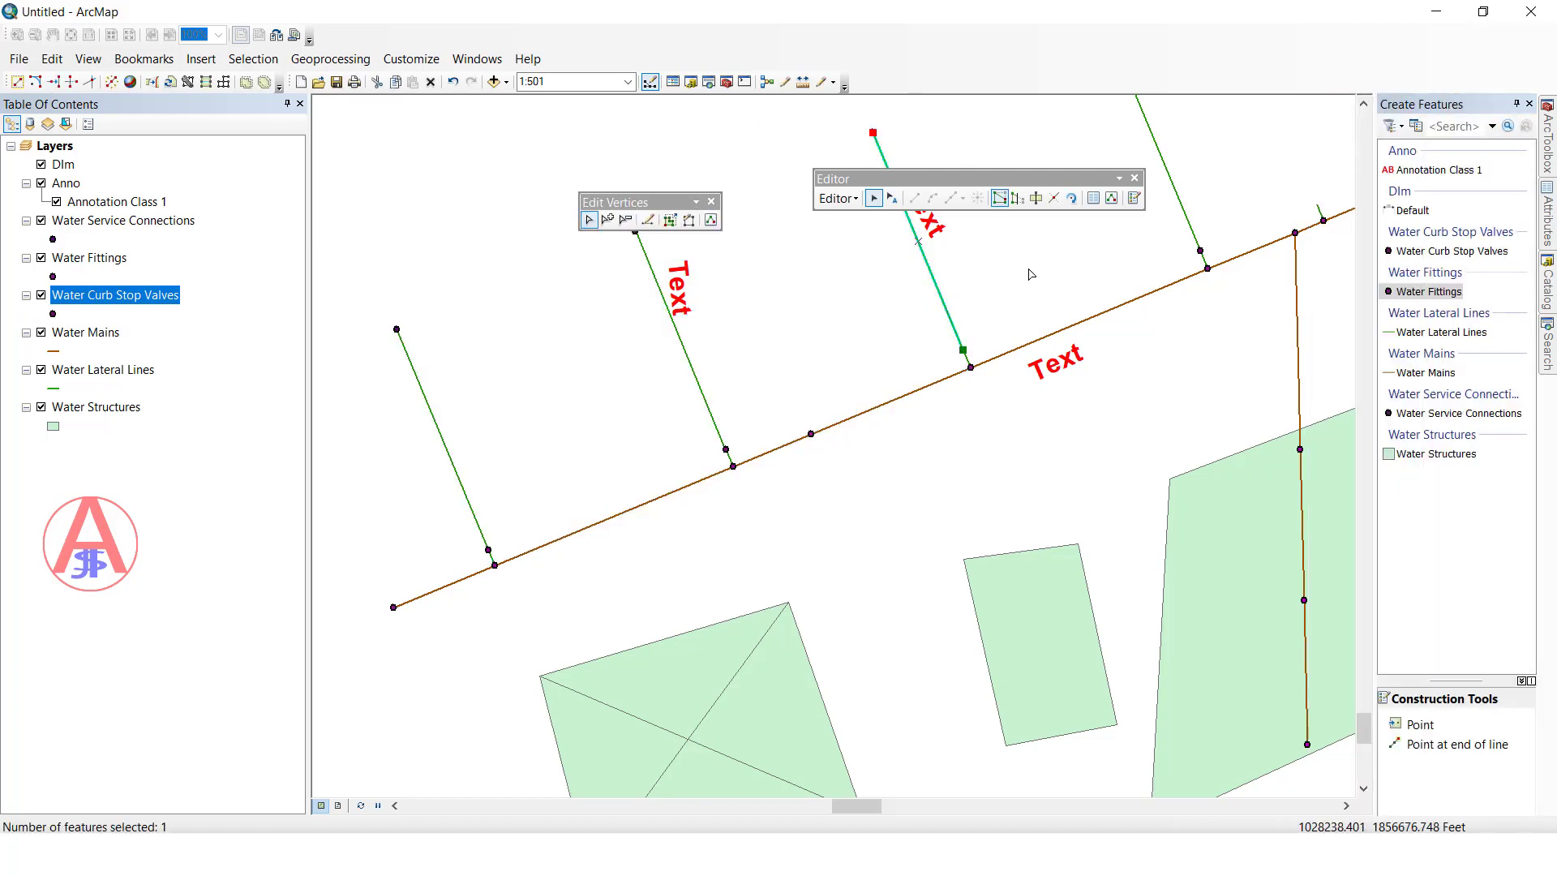
{"action": "left_click", "coordinate": [902, 396]}
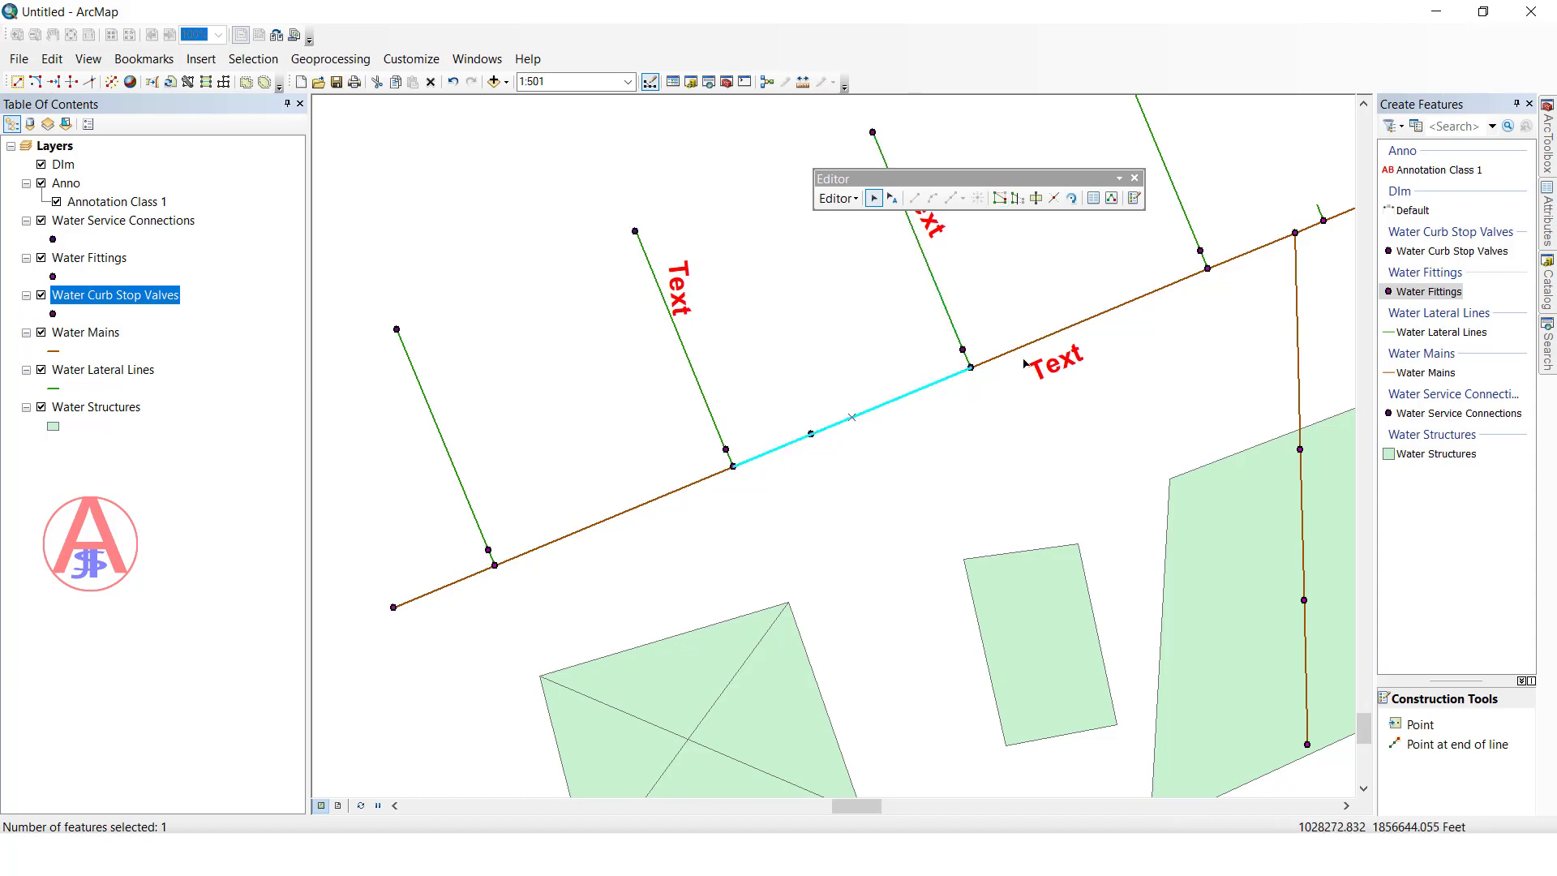
Show the vertices of the long water main further east and open its sketch properties wide enough to read the coordinates
{"action": "left_click_drag", "start_coordinate": [1102, 375], "coordinate": [606, 565]}
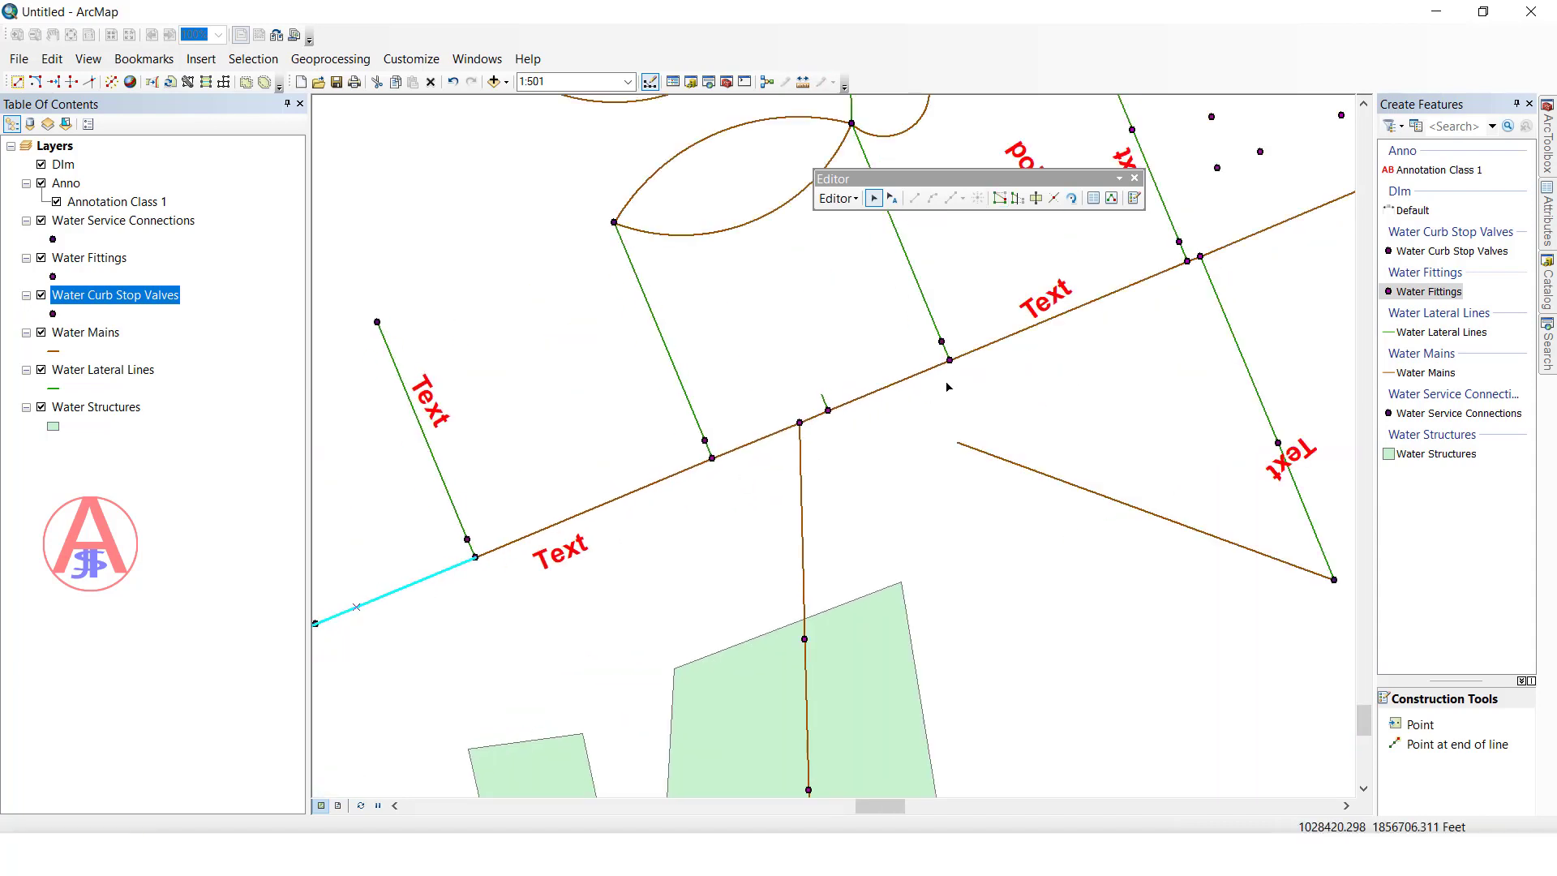
{"action": "left_click", "coordinate": [921, 385]}
{"action": "double_click", "coordinate": [917, 374]}
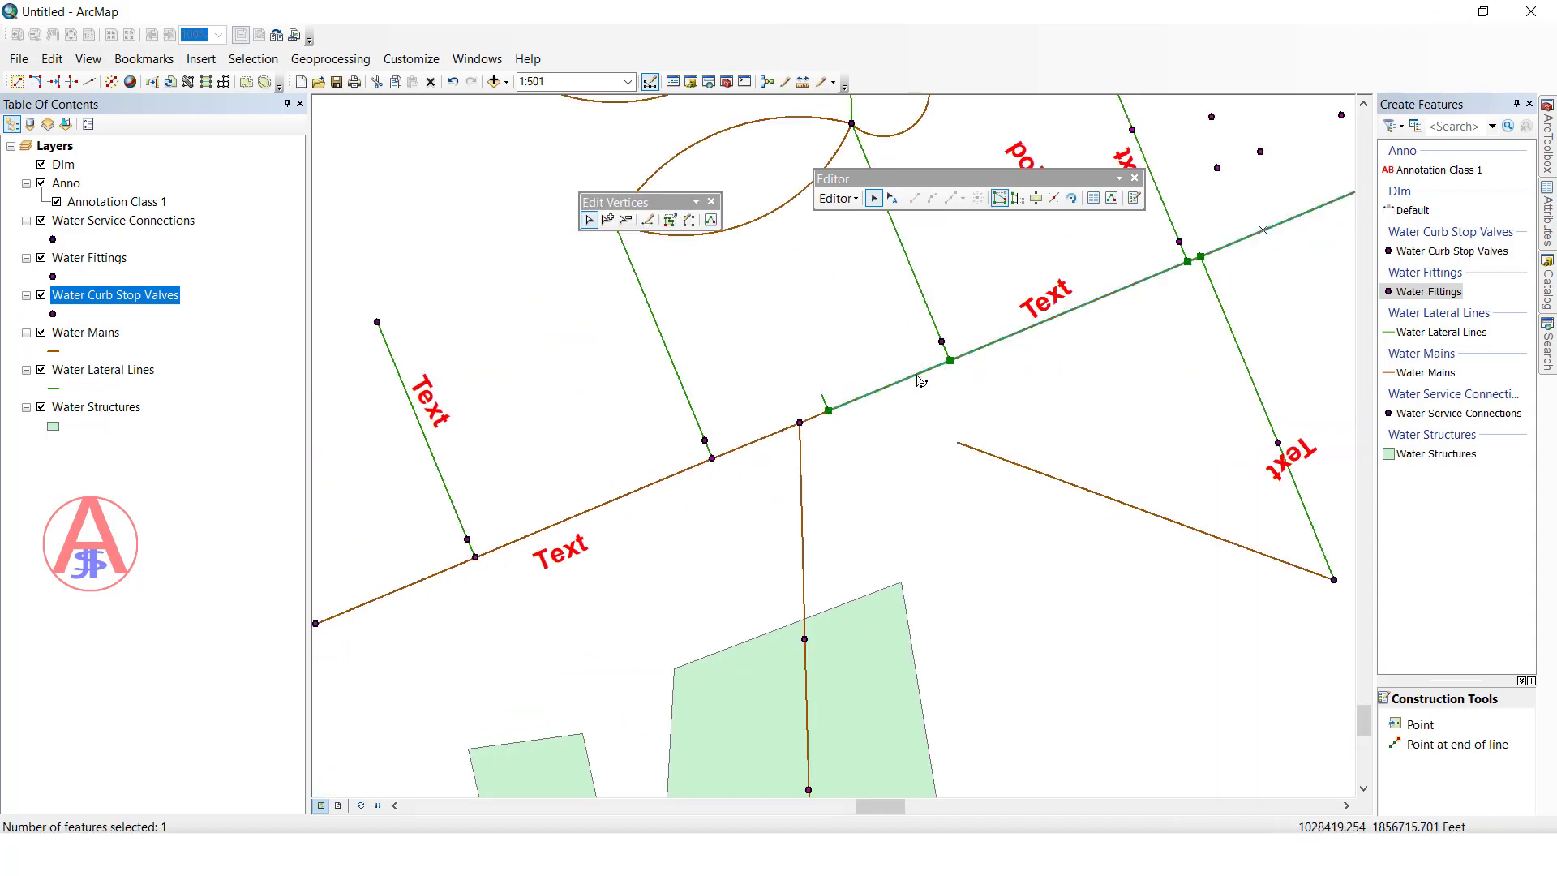
{"action": "left_click_drag", "start_coordinate": [1248, 311], "coordinate": [960, 473]}
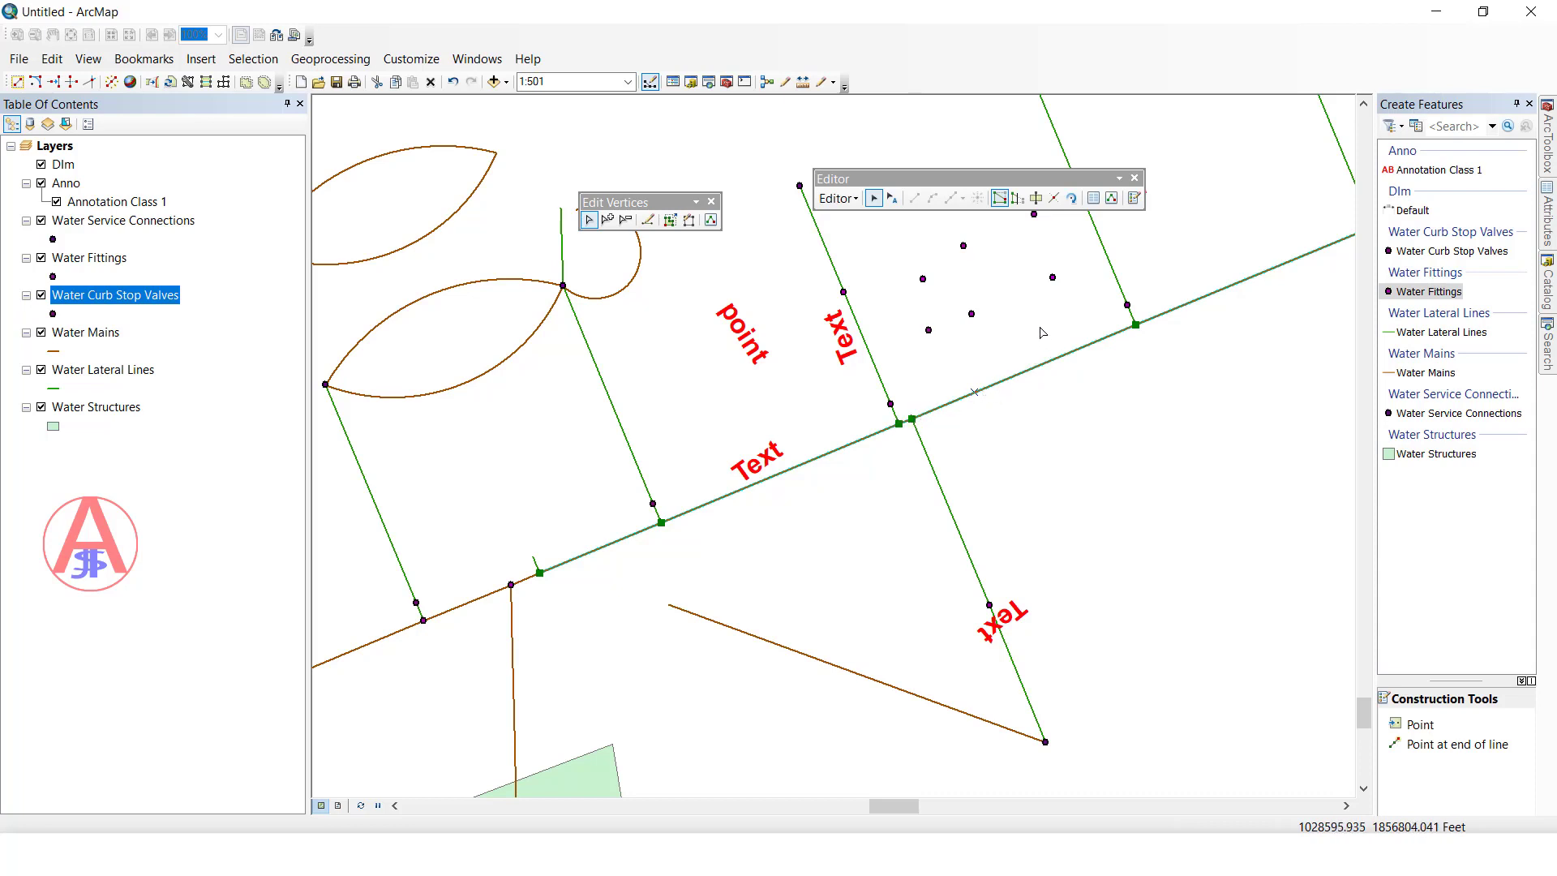
{"action": "left_click", "coordinate": [1111, 199]}
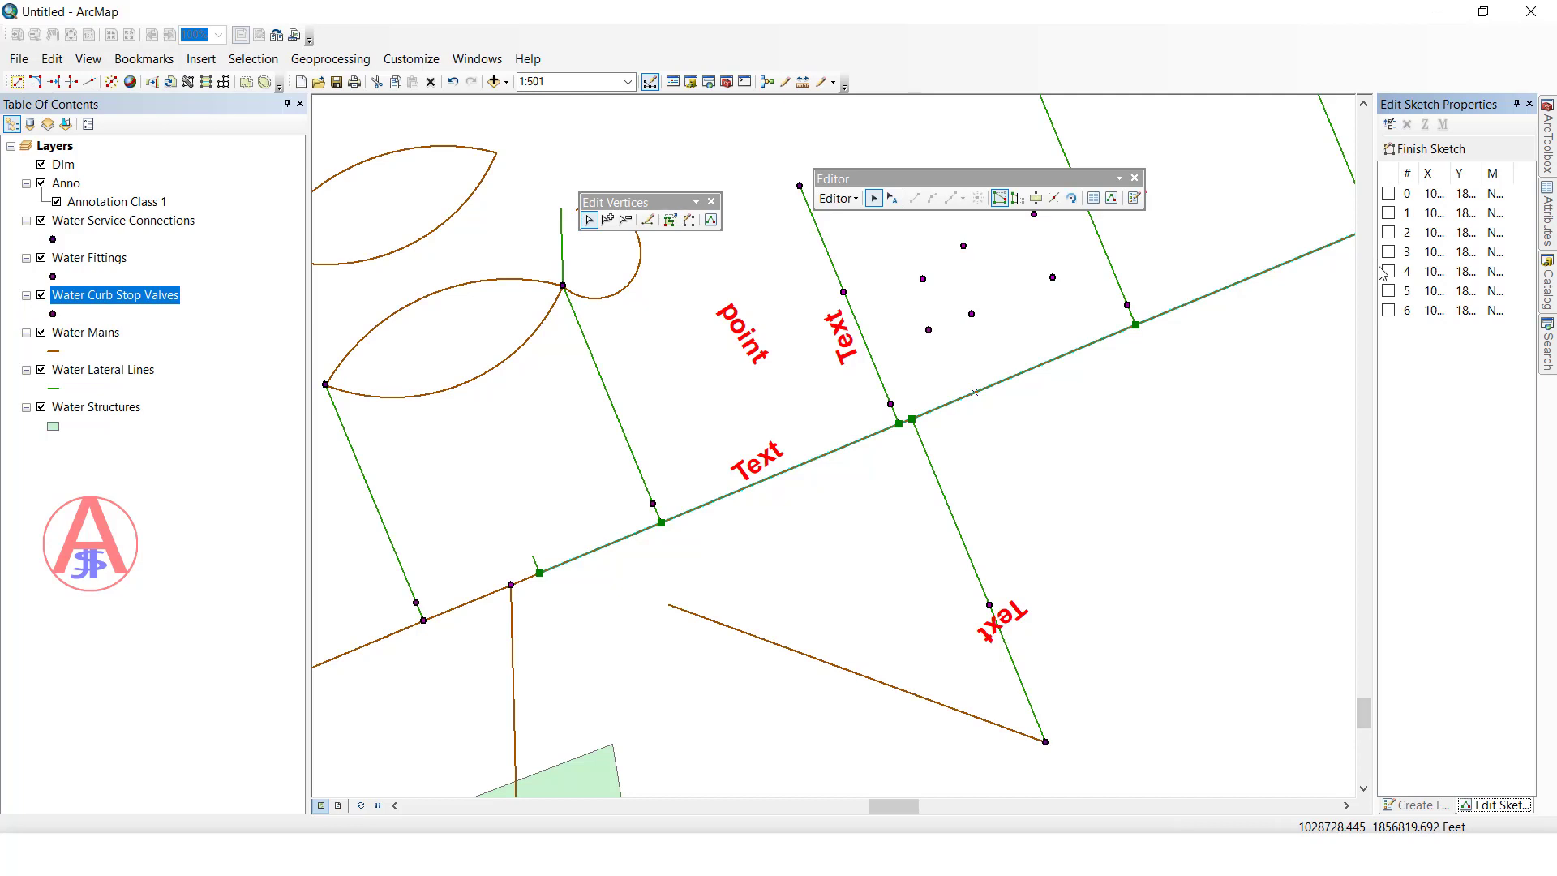
{"action": "left_click_drag", "start_coordinate": [1375, 262], "coordinate": [1250, 262]}
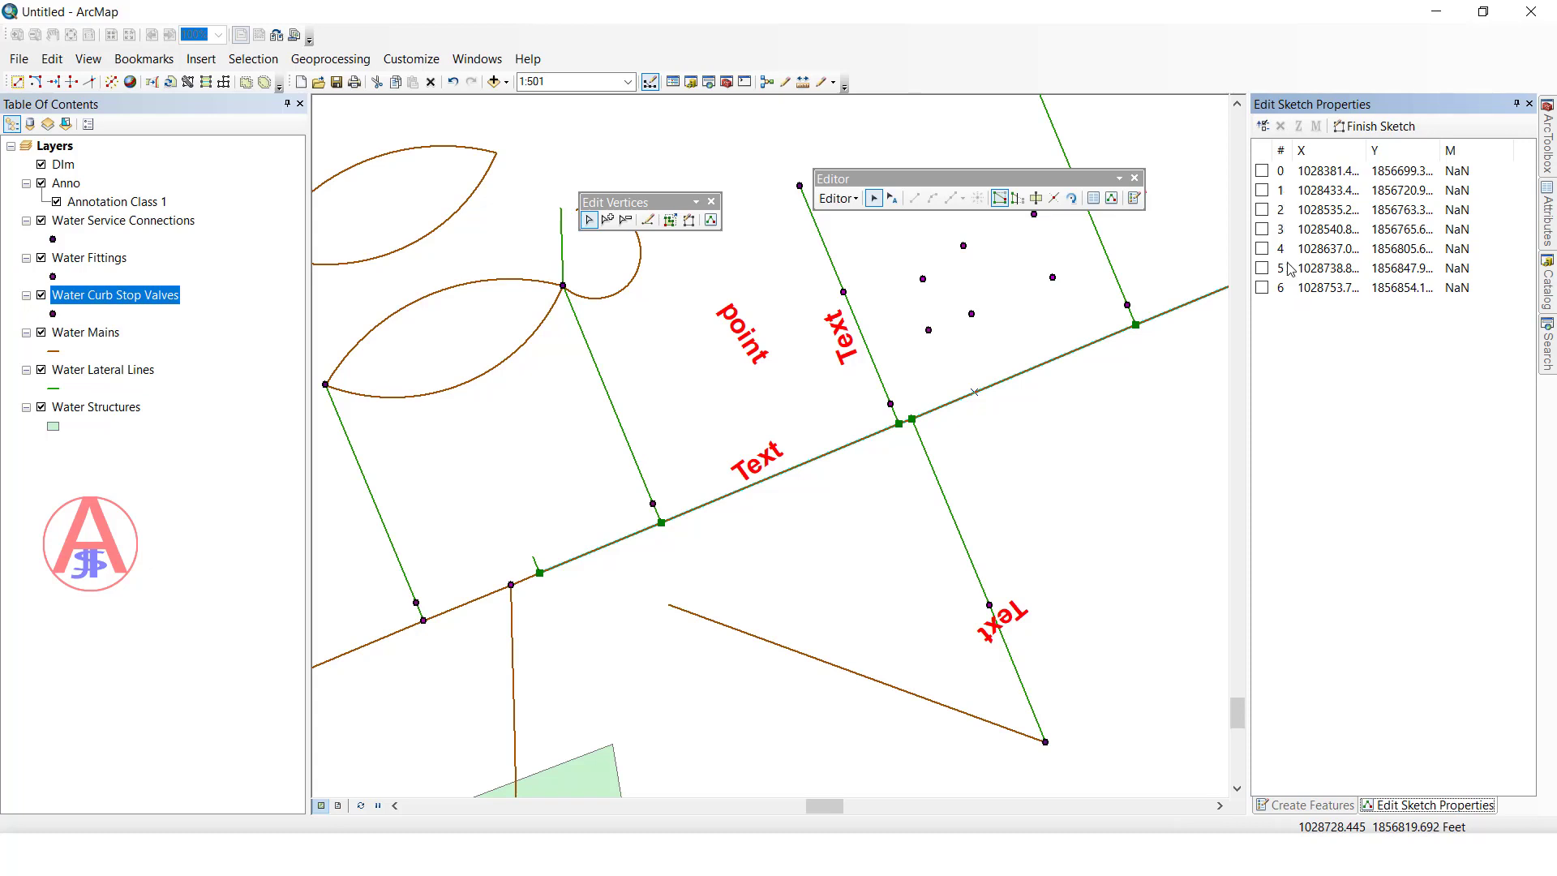
Mark vertices 2 and 3 in the sketch properties to locate them on the water main, and clear the selection
{"action": "left_click", "coordinate": [1264, 211]}
{"action": "left_click", "coordinate": [1261, 231]}
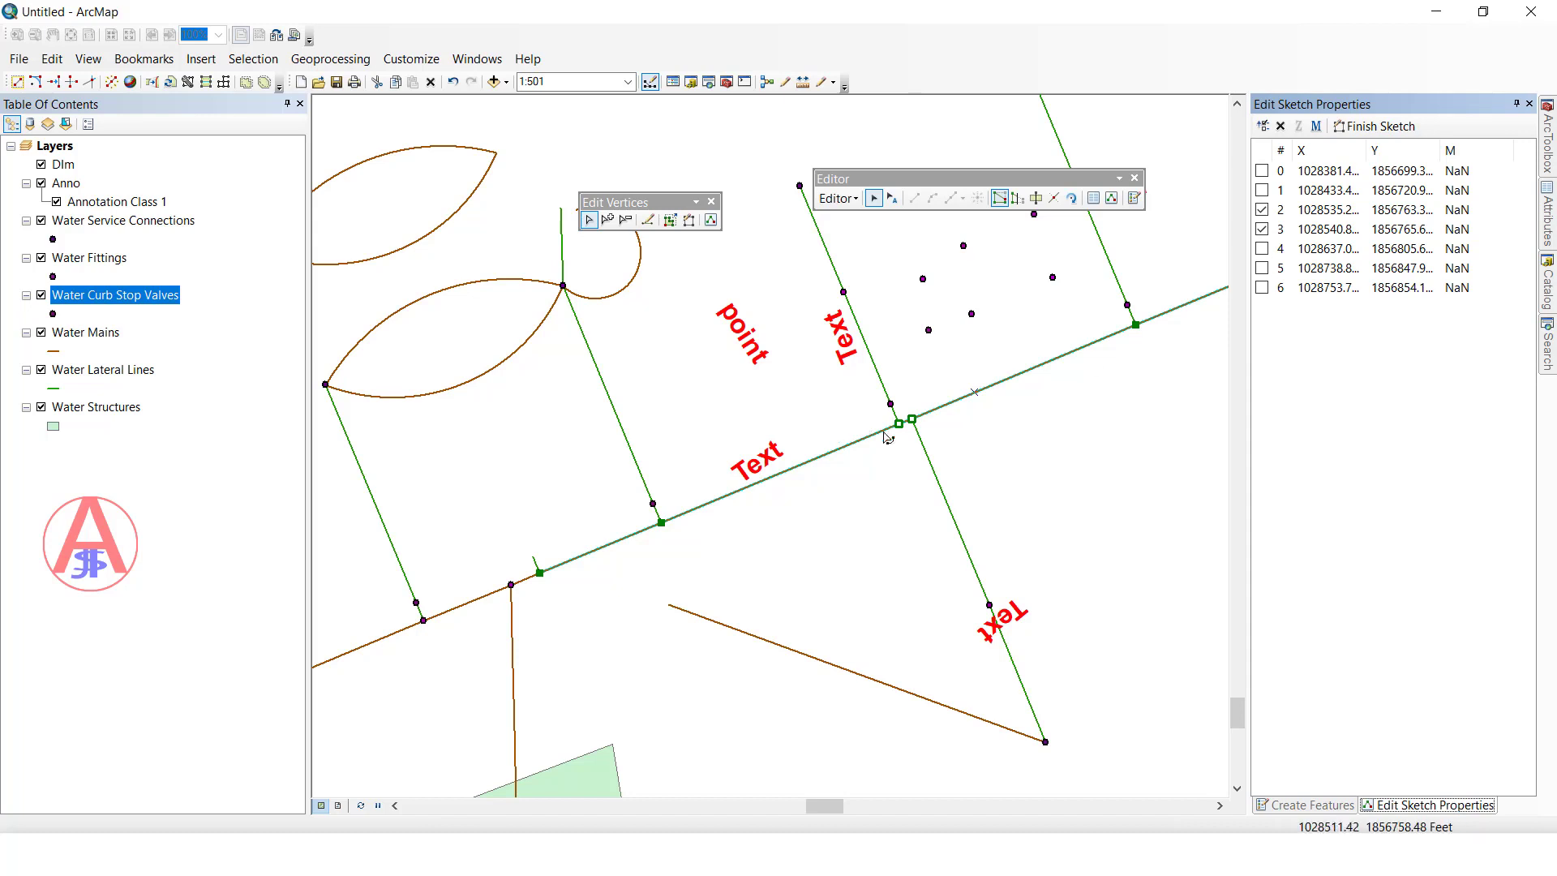
{"action": "left_click", "coordinate": [1262, 230]}
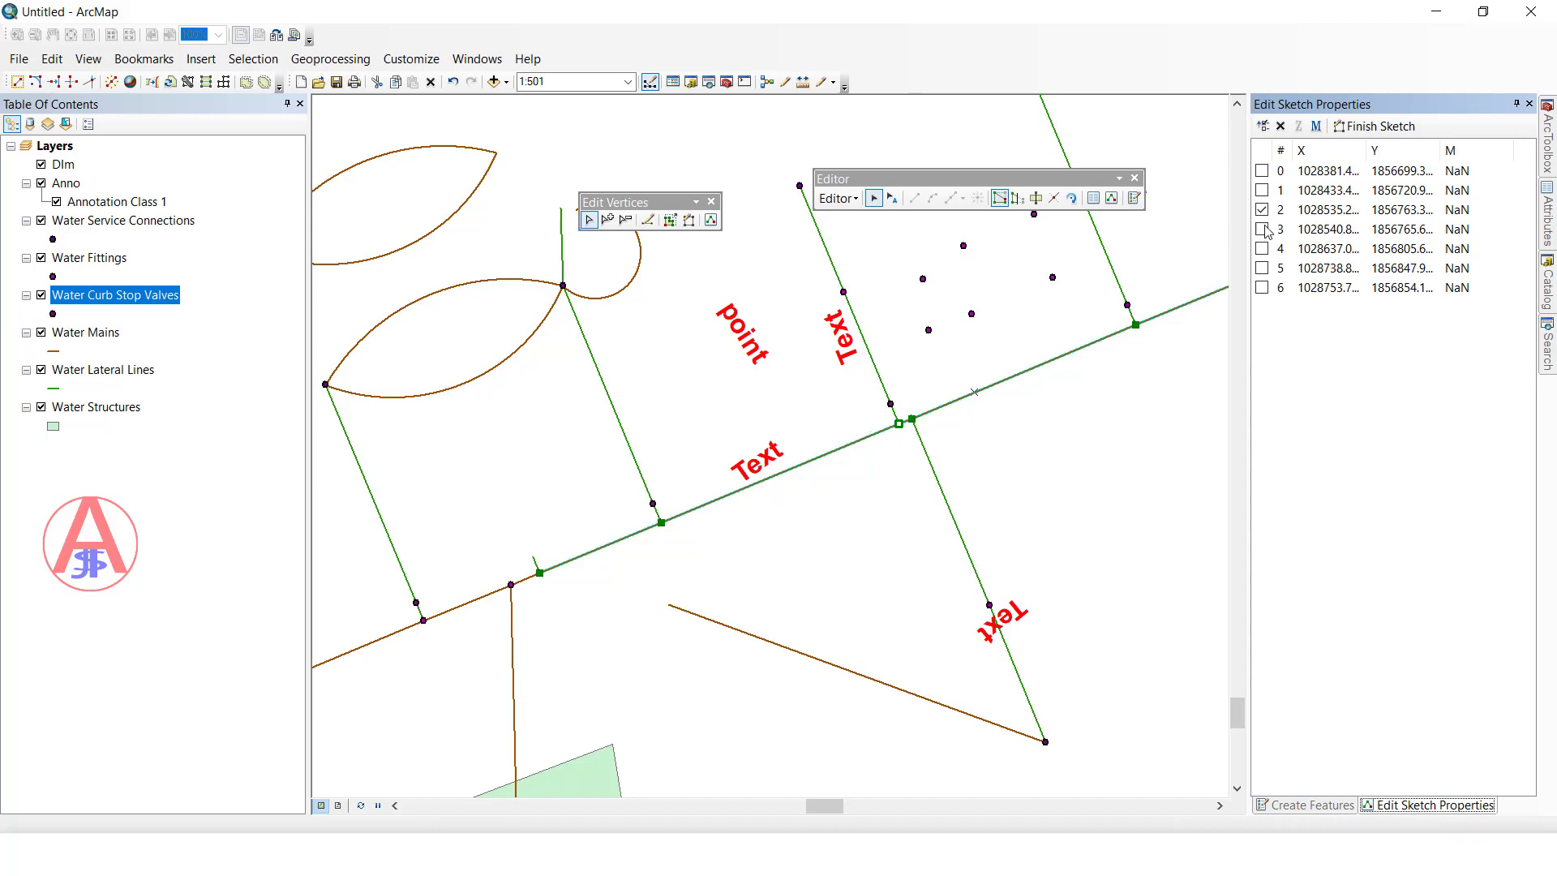
{"action": "left_click", "coordinate": [1081, 390]}
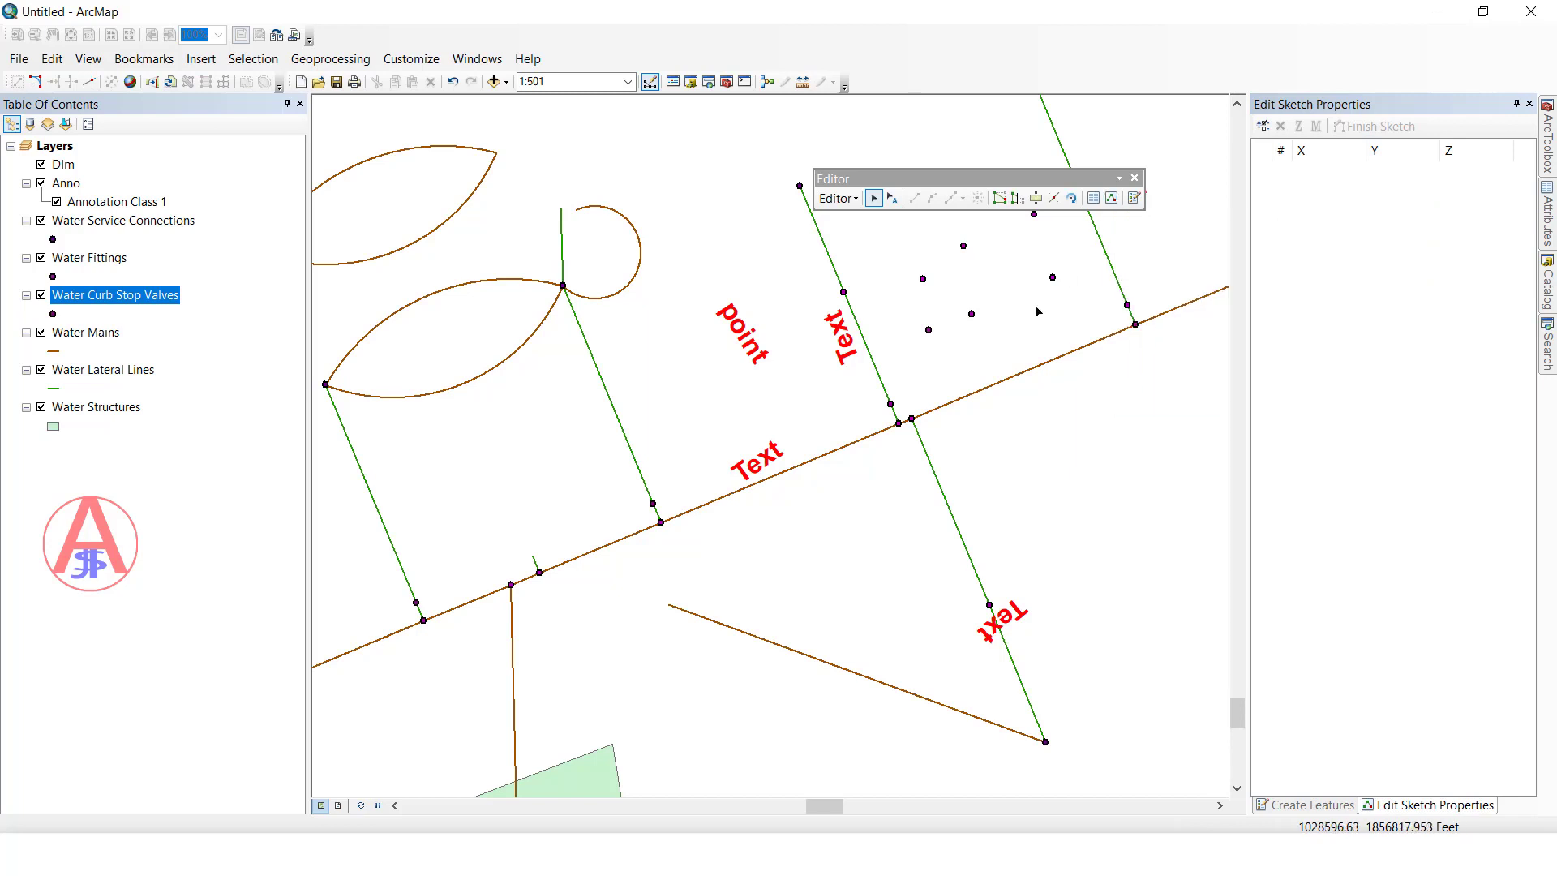
Open the feature templates and draw a four-cornered Water Structures polygon south of the main, between the lateral and the angled branch main
{"action": "left_click_drag", "start_coordinate": [1129, 358], "coordinate": [879, 451]}
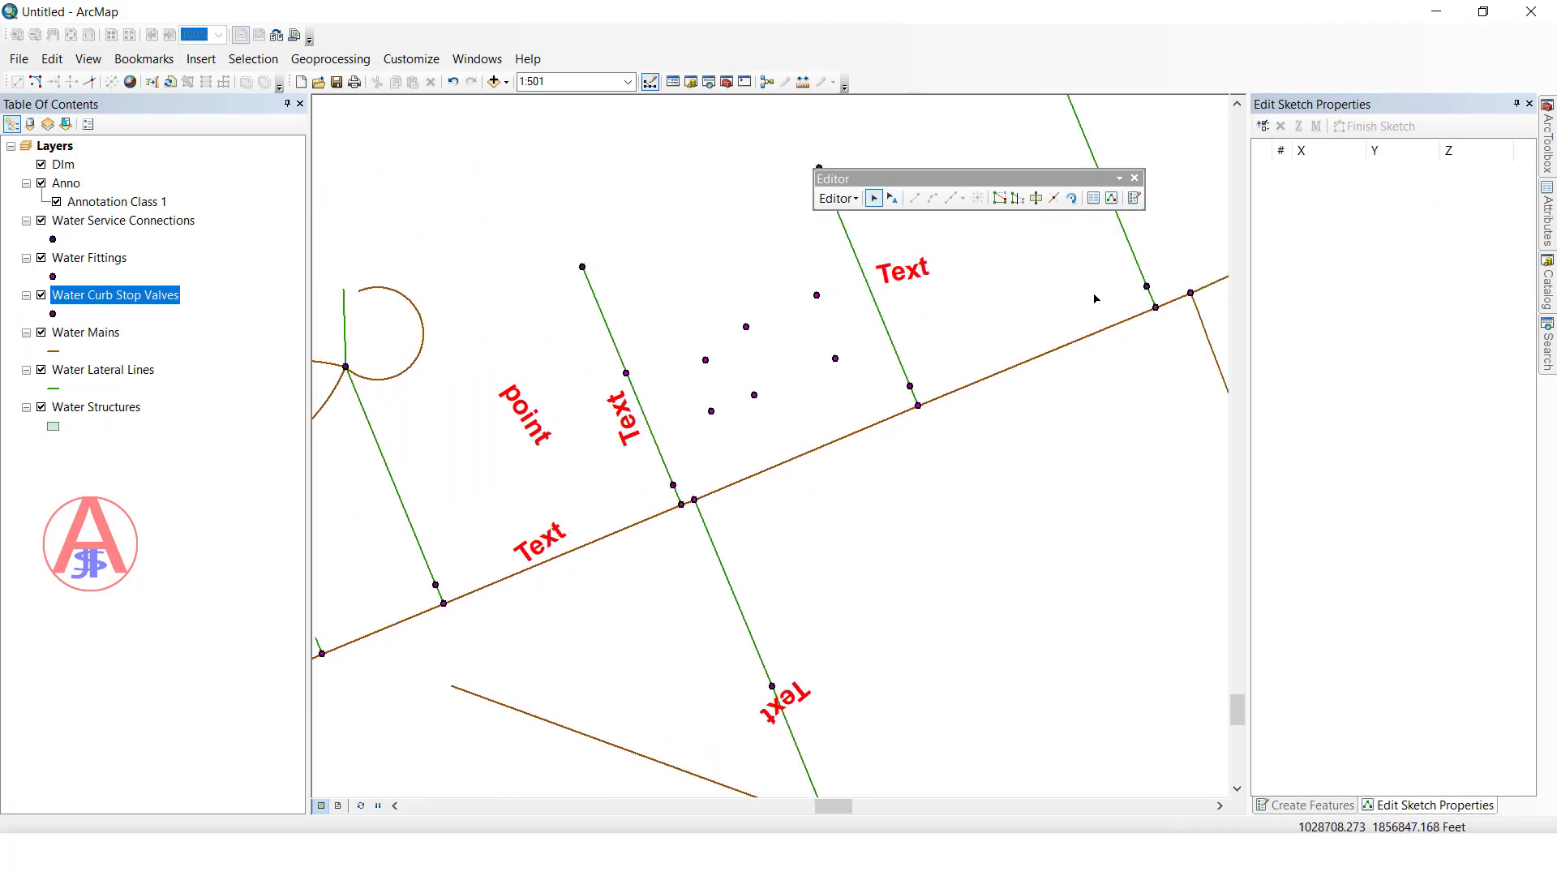
{"action": "left_click", "coordinate": [1133, 197]}
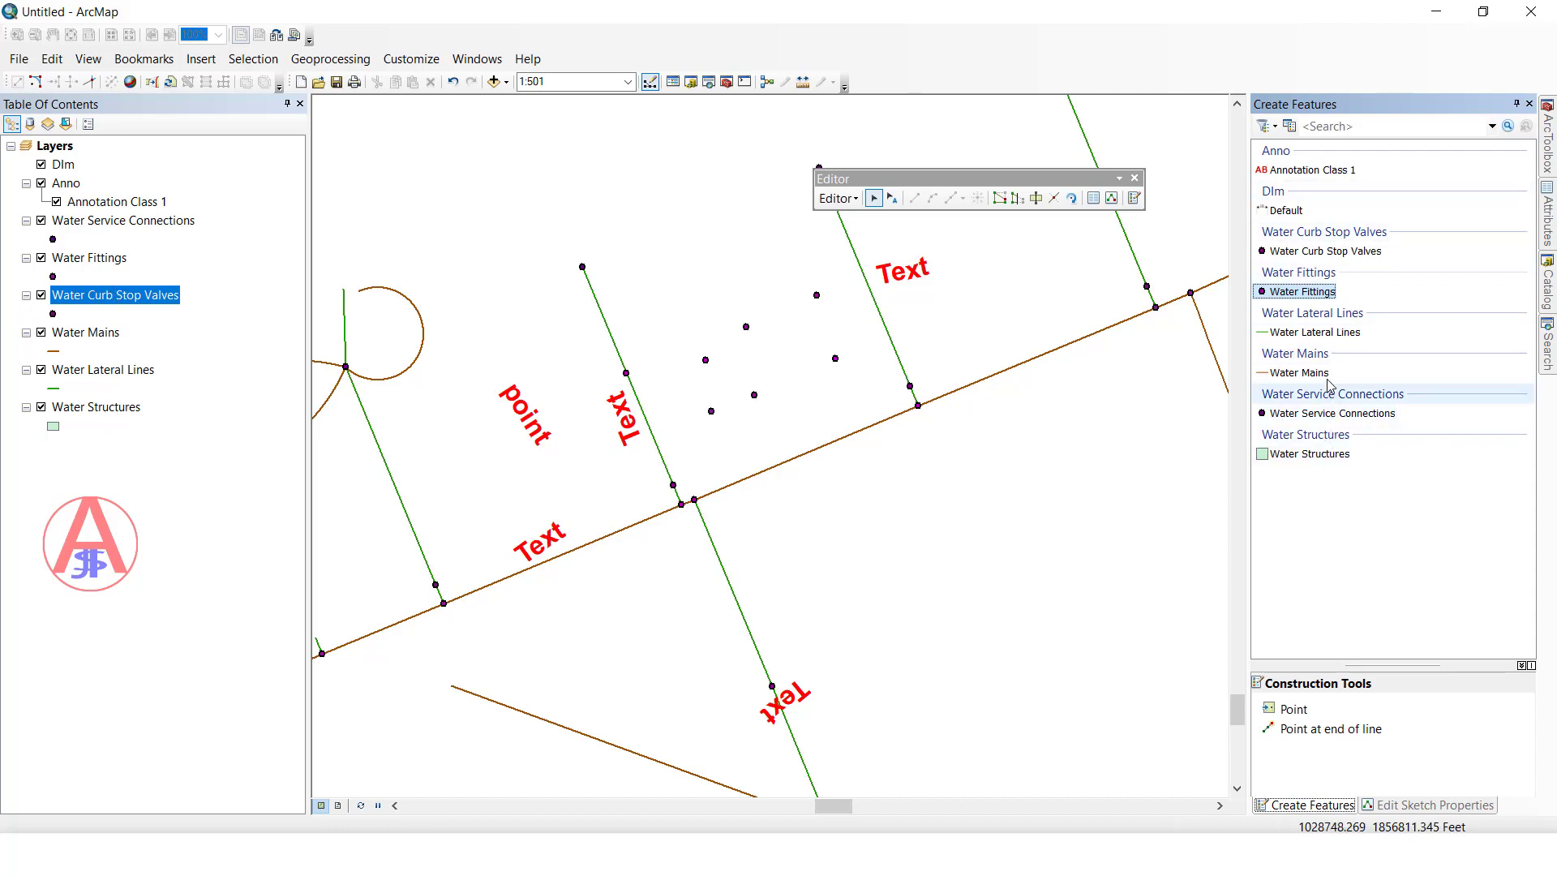
{"action": "left_click_drag", "start_coordinate": [1057, 425], "coordinate": [869, 504]}
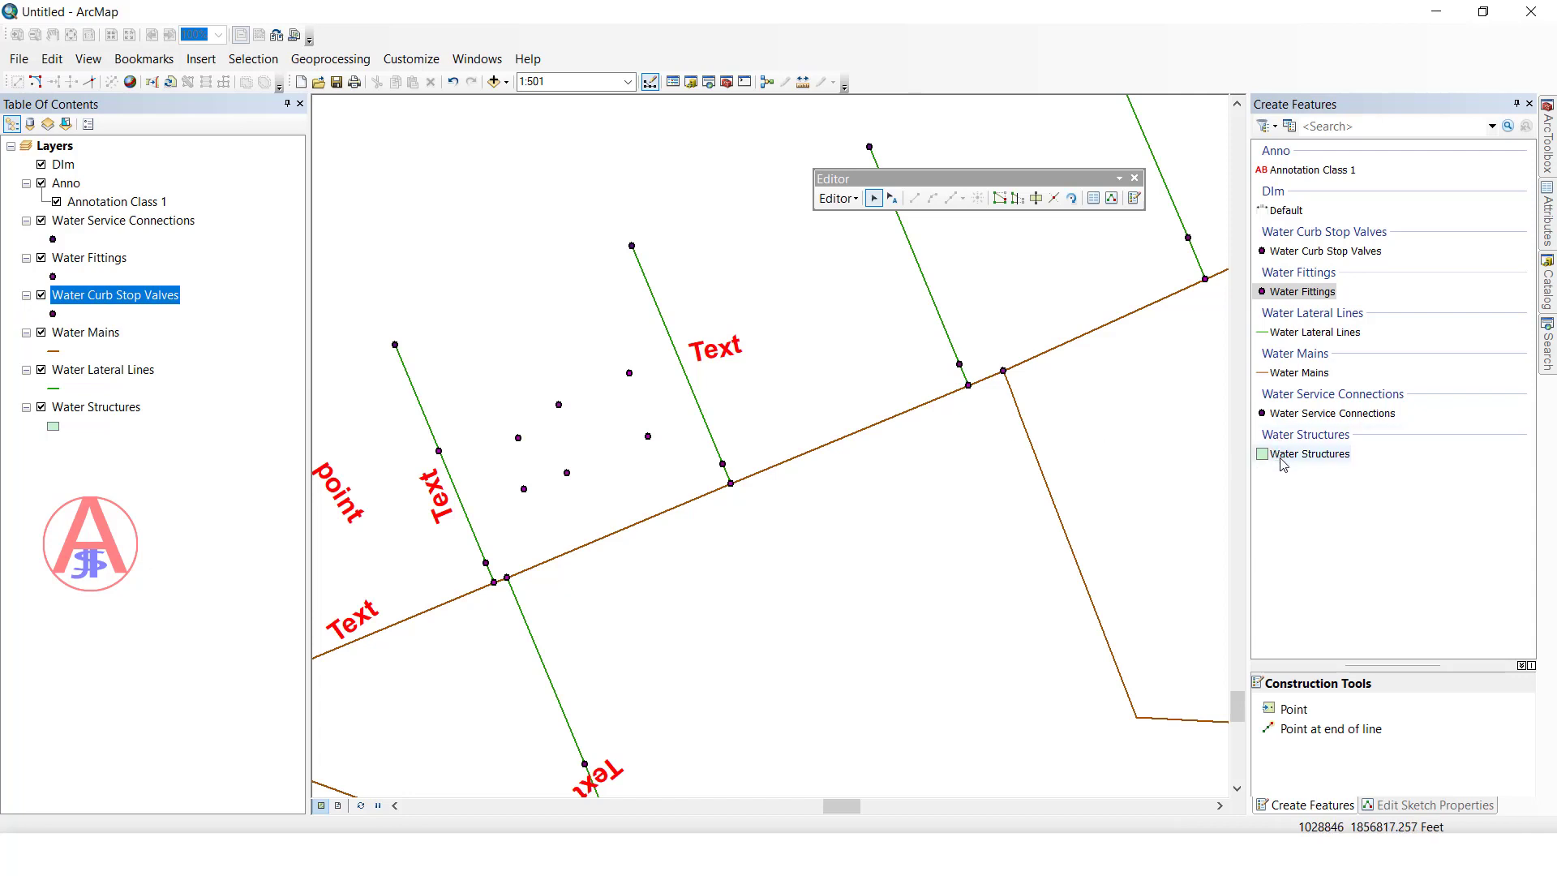
{"action": "left_click", "coordinate": [1309, 454]}
{"action": "left_click", "coordinate": [756, 690]}
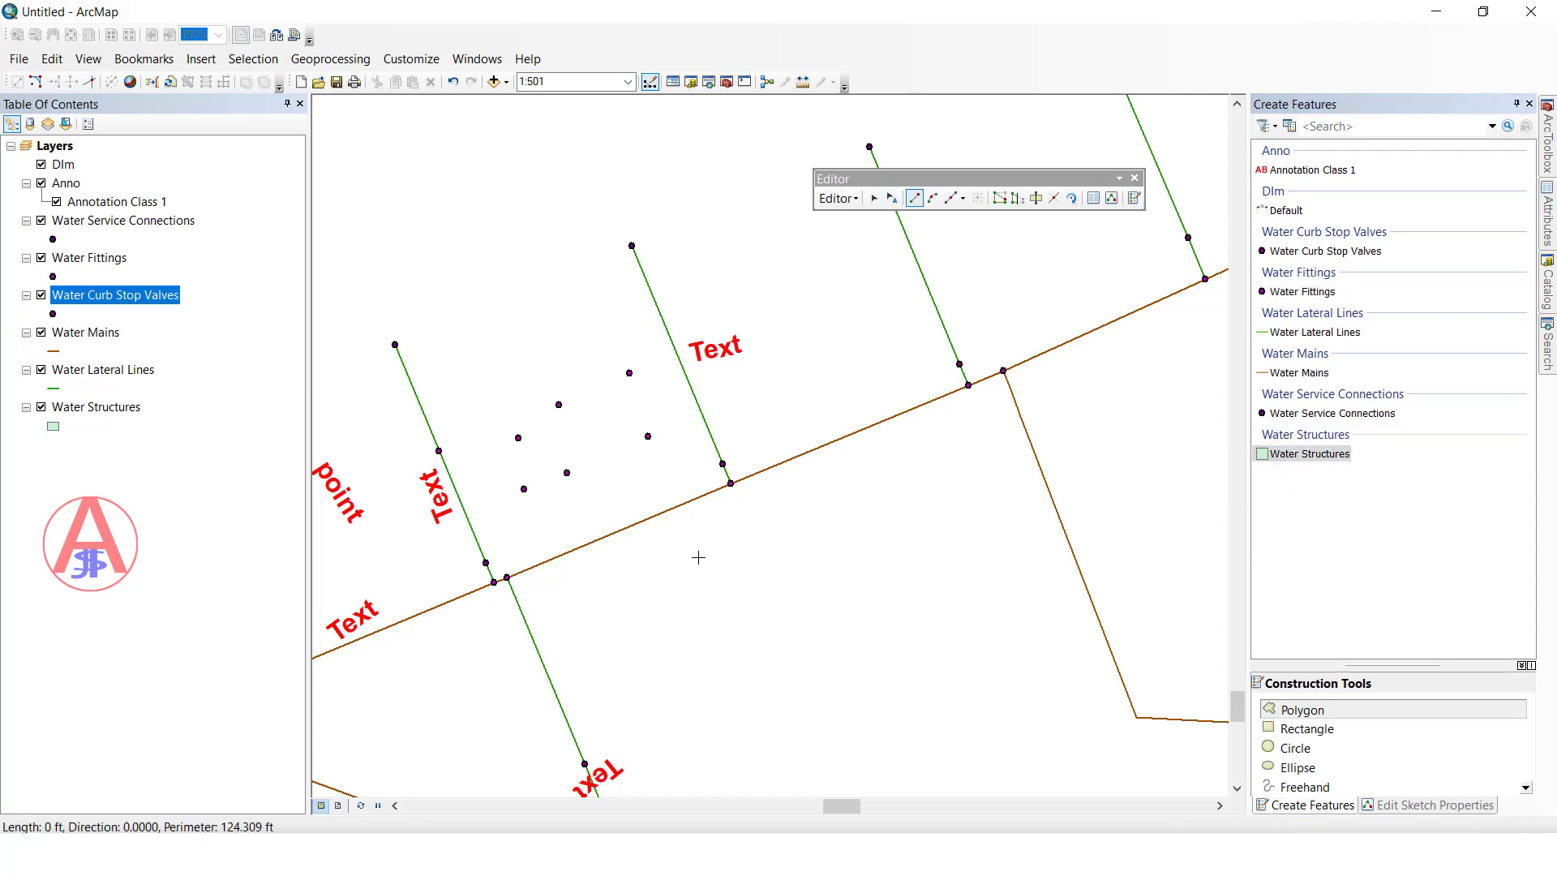
{"action": "left_click", "coordinate": [699, 557]}
{"action": "left_click", "coordinate": [859, 502]}
{"action": "double_click", "coordinate": [921, 657]}
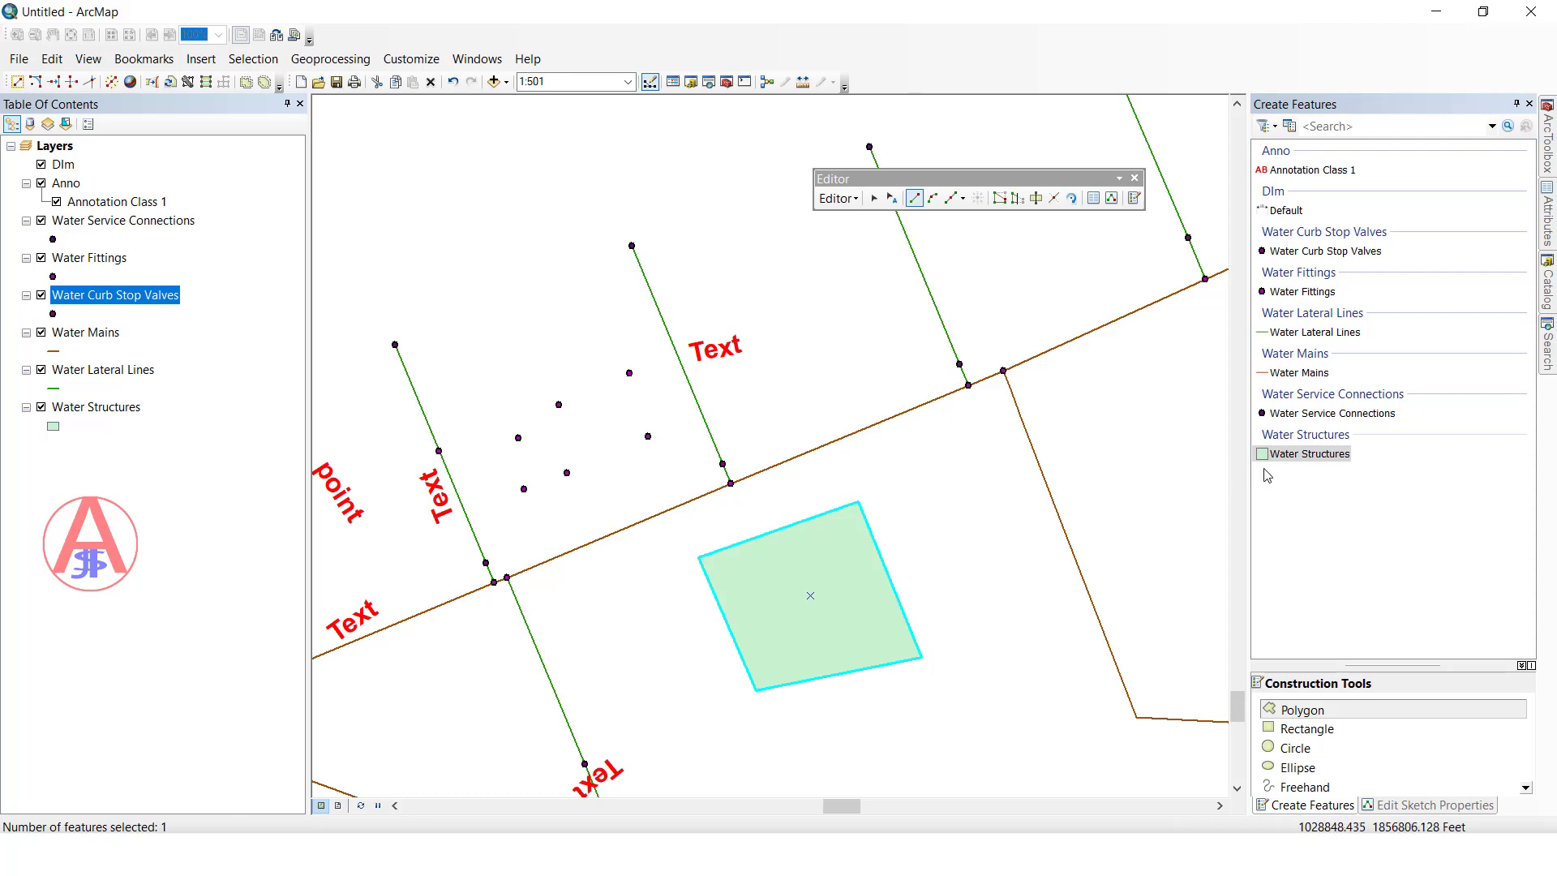
Place four Water Service Connections points north of the main, between the two laterals above the new structure
{"action": "left_click", "coordinate": [1333, 412]}
{"action": "left_click", "coordinate": [797, 323]}
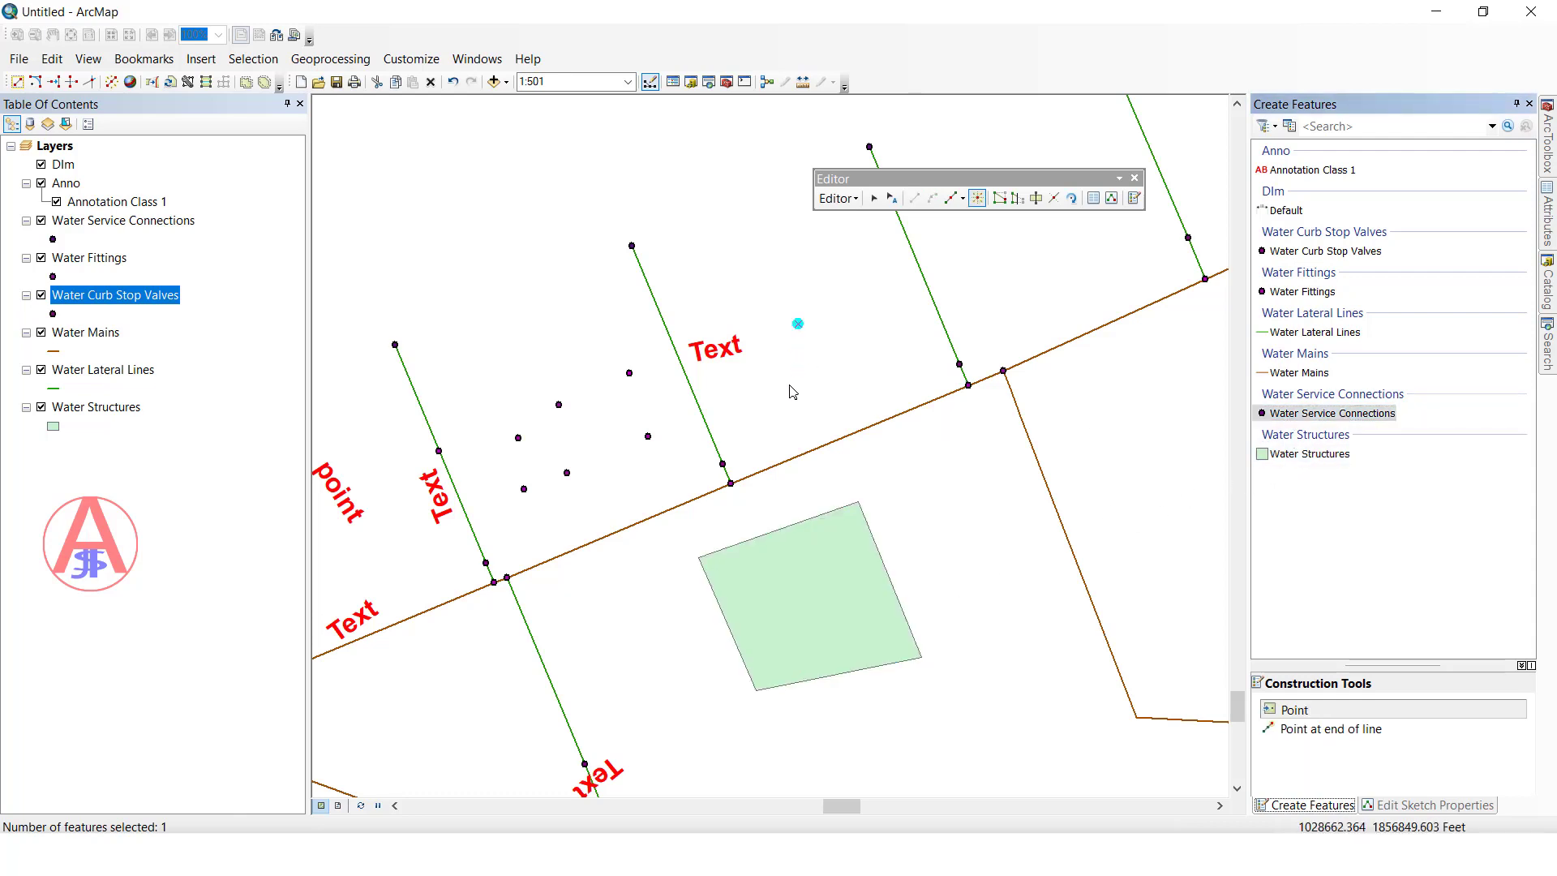
{"action": "left_click", "coordinate": [789, 386]}
{"action": "left_click", "coordinate": [904, 355]}
{"action": "left_click", "coordinate": [859, 292]}
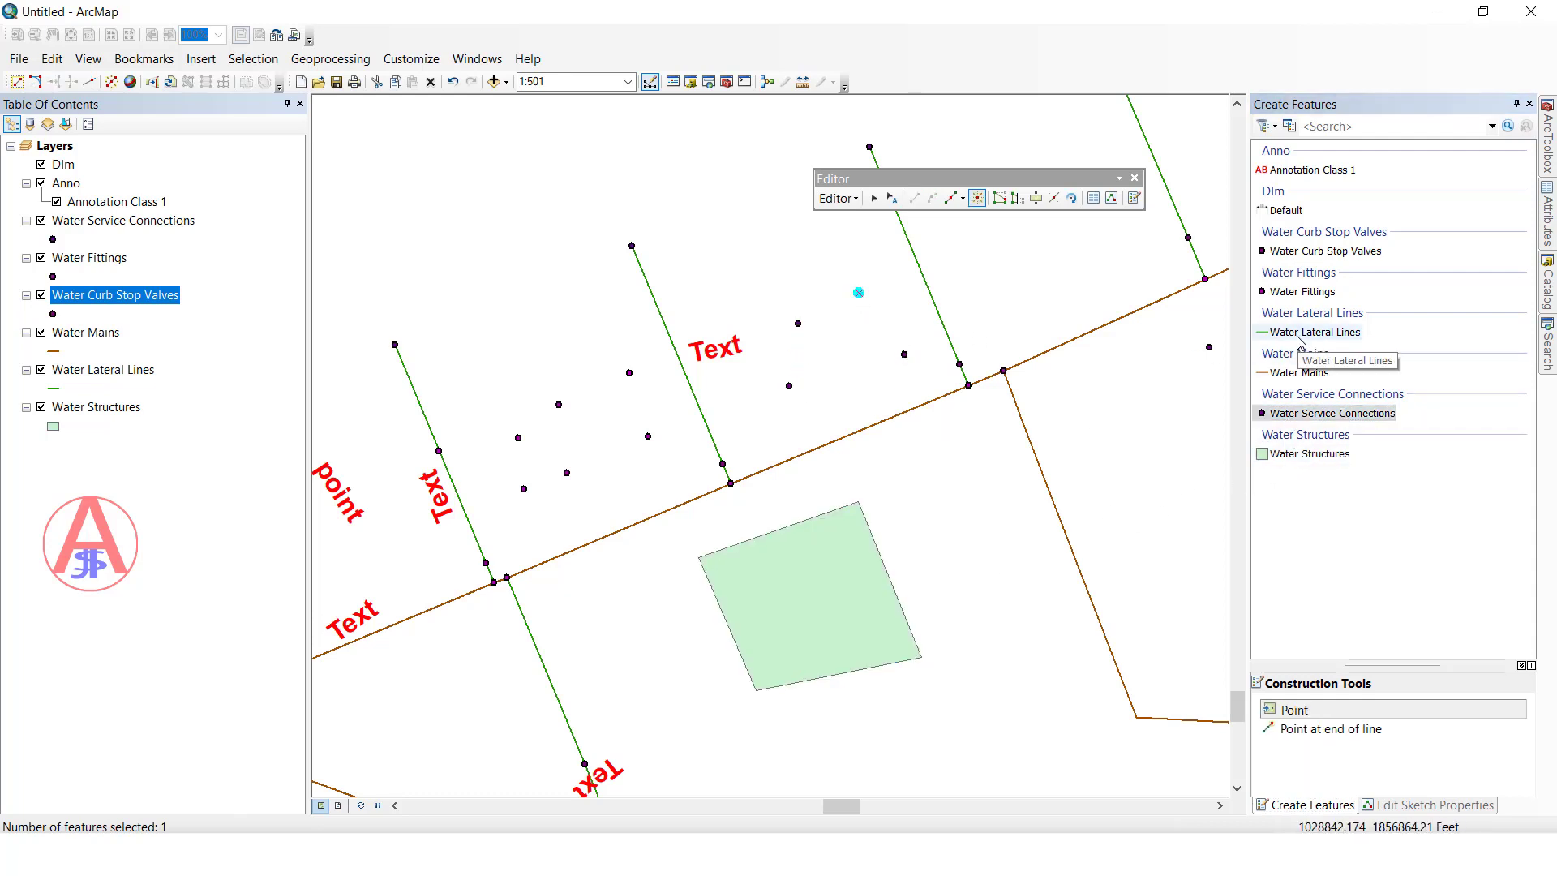
Draw a five-vertex, U-shaped Water Lateral Lines feature east of the new structure, and clear the selection
{"action": "left_click", "coordinate": [1314, 332]}
{"action": "left_click", "coordinate": [932, 484]}
{"action": "left_click", "coordinate": [952, 710]}
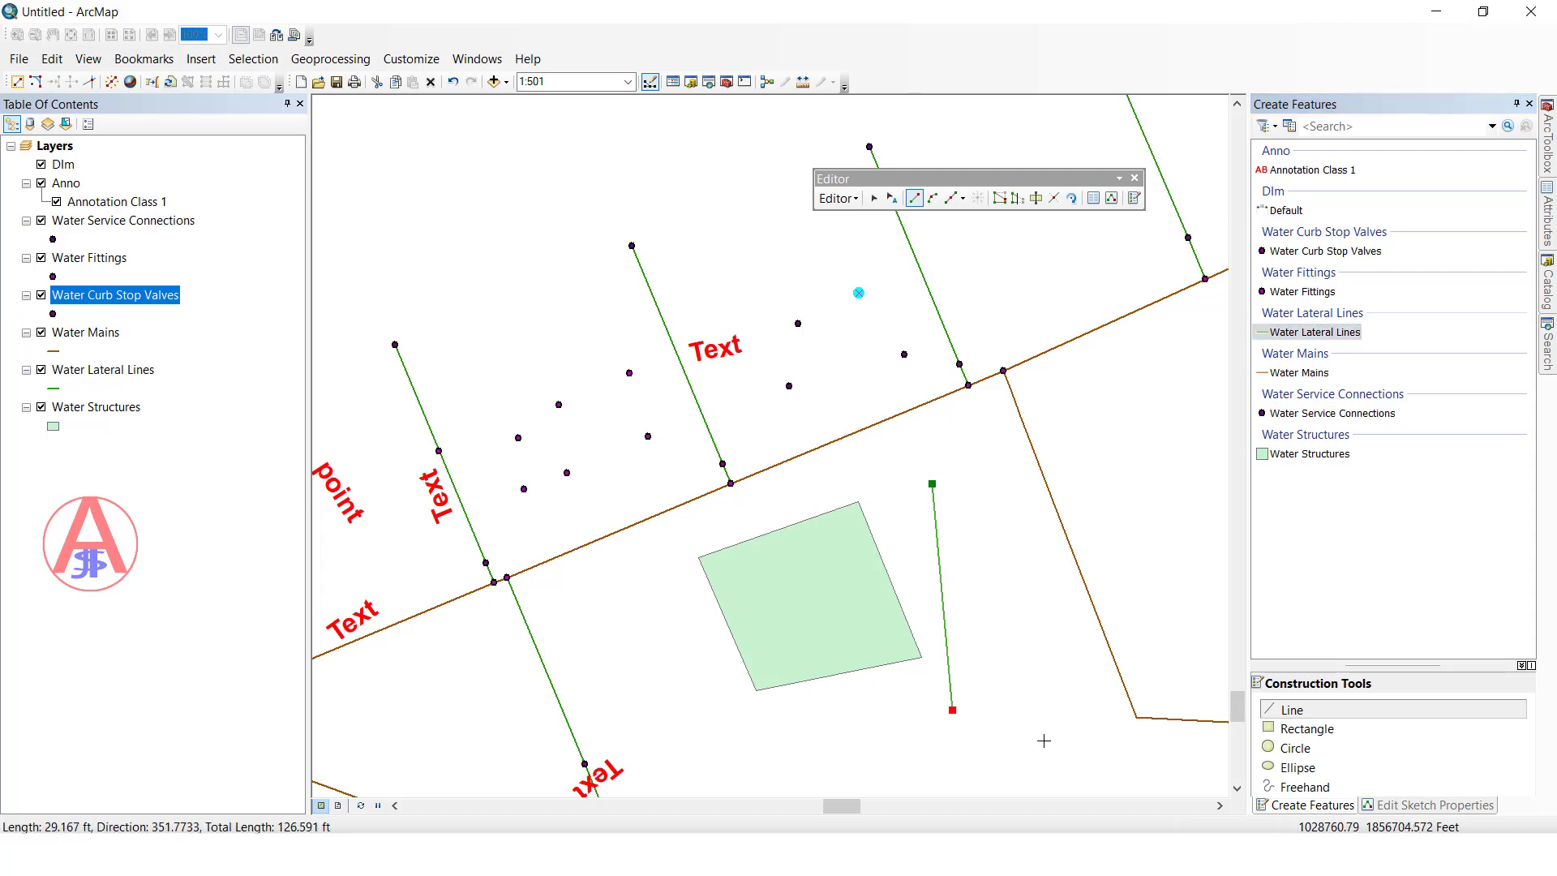
{"action": "left_click", "coordinate": [1052, 727]}
{"action": "left_click", "coordinate": [1030, 574]}
{"action": "double_click", "coordinate": [992, 498]}
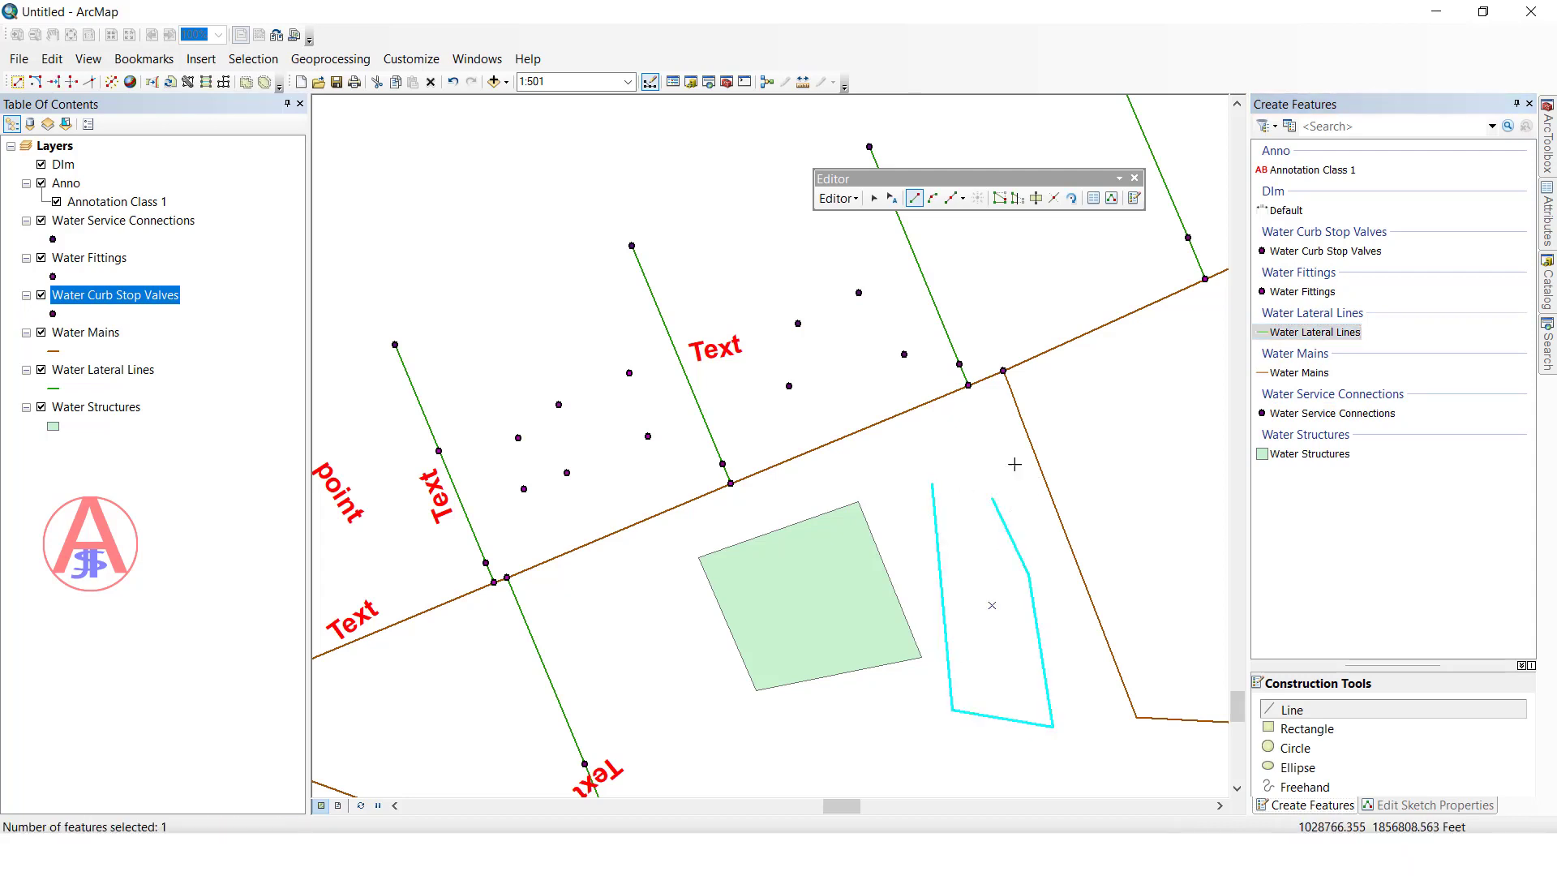
{"action": "key", "text": "e"}
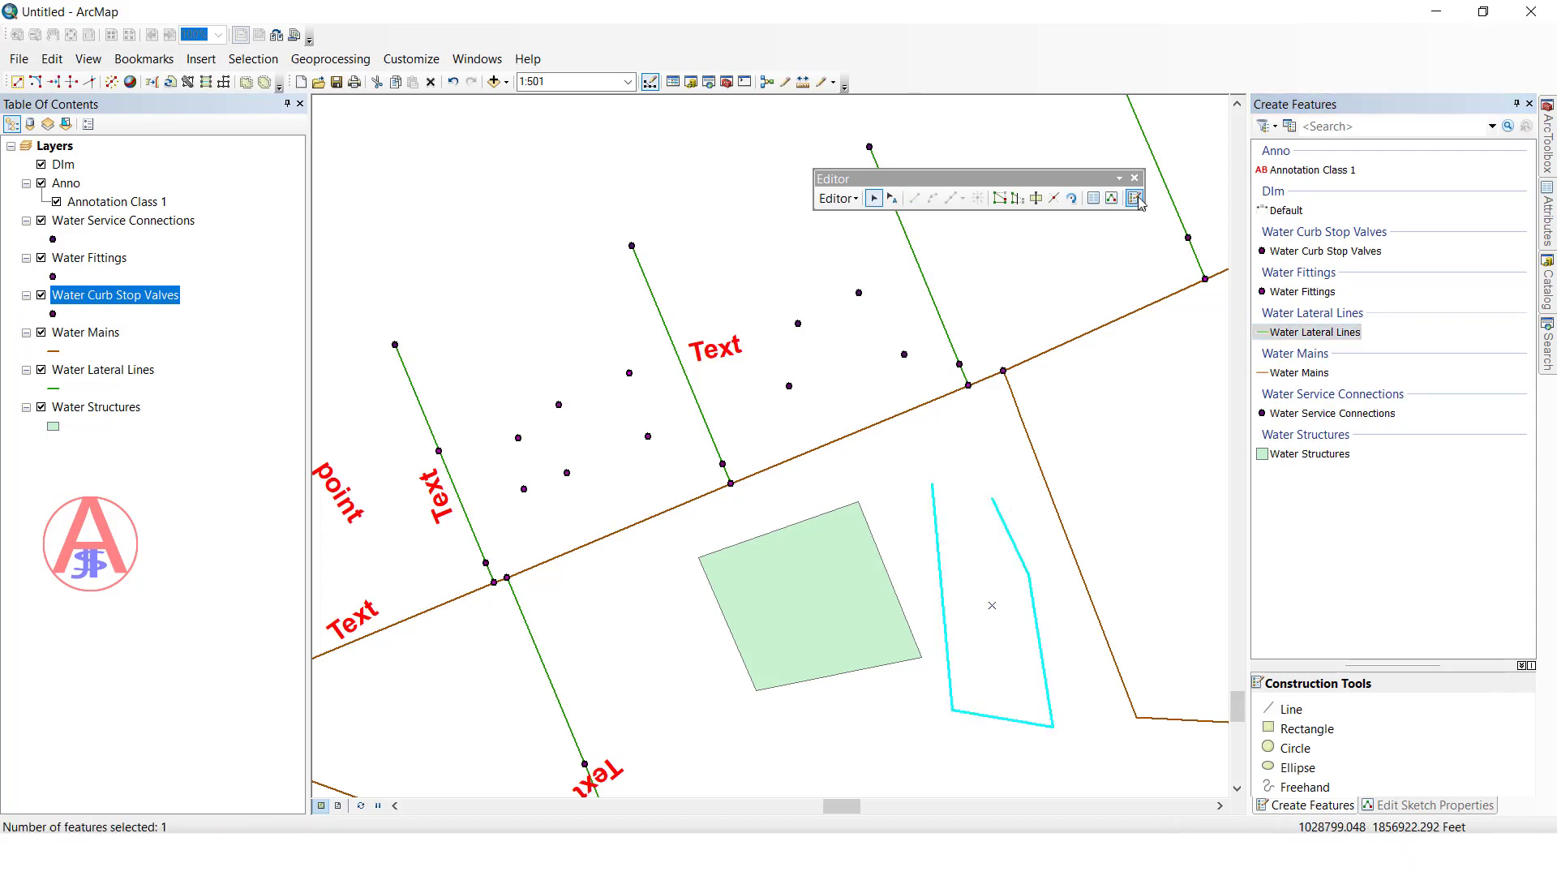
{"action": "left_click", "coordinate": [1050, 268]}
{"action": "scroll", "coordinate": [857, 590], "scroll_direction": "up", "scroll_amount": 1}
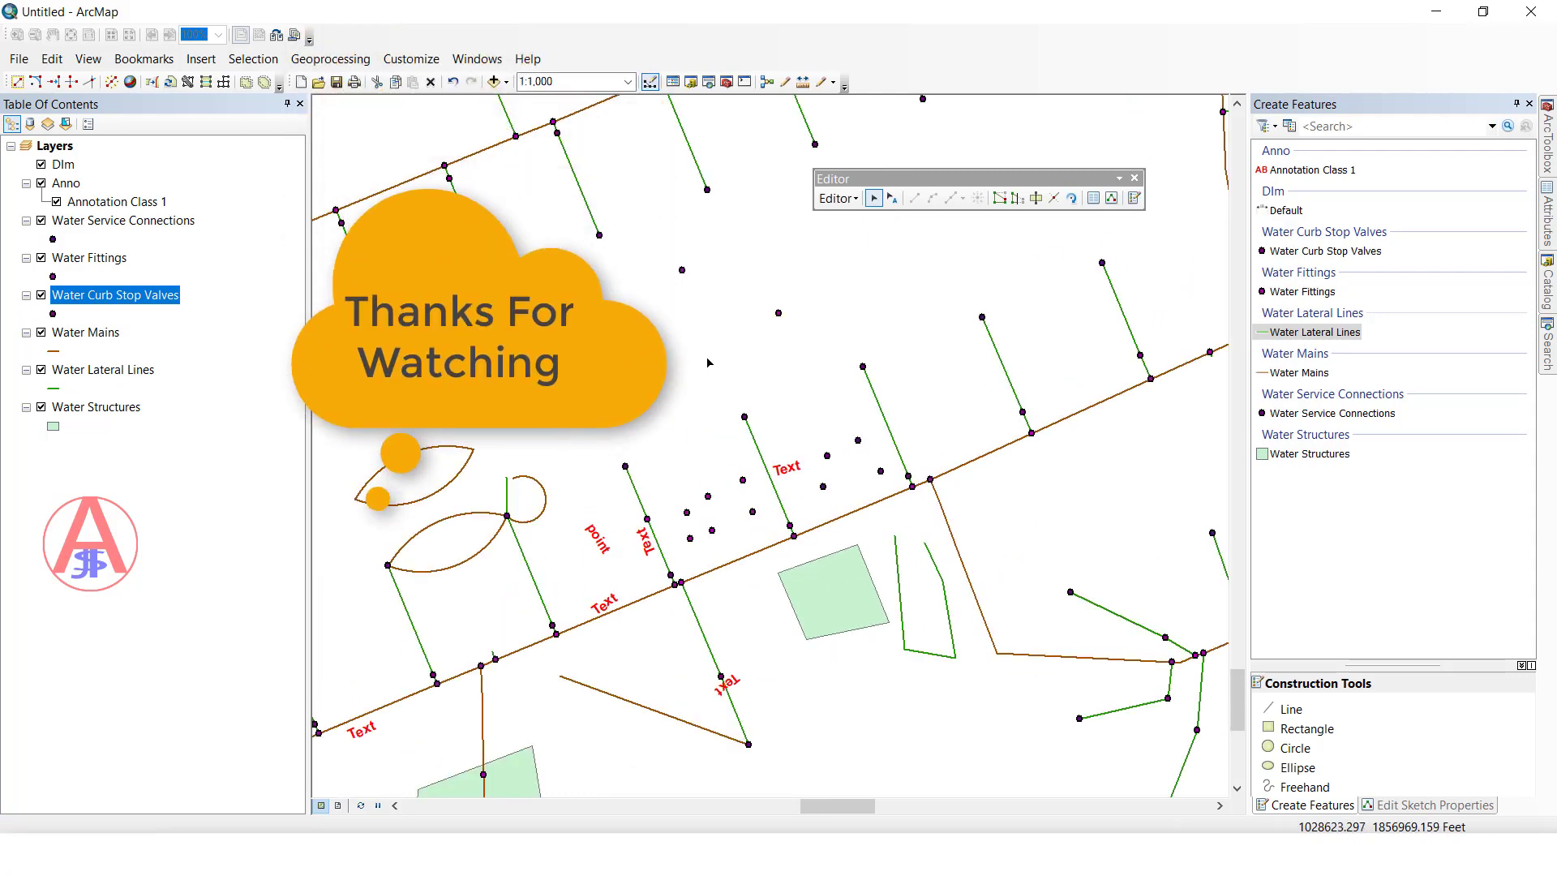
{"action": "left_click_drag", "start_coordinate": [707, 363], "coordinate": [871, 266]}
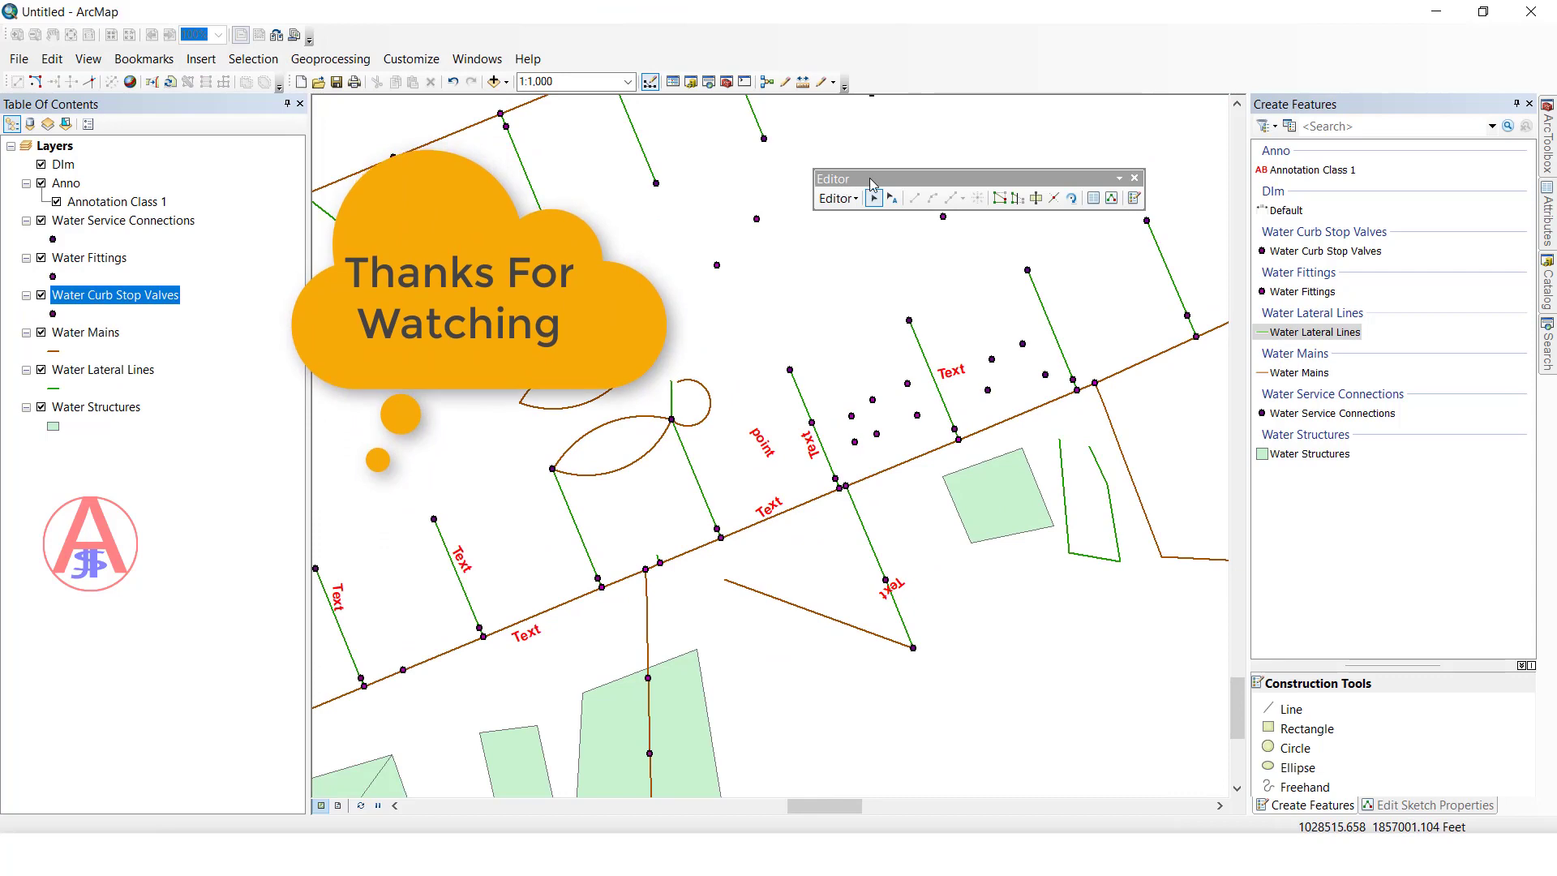